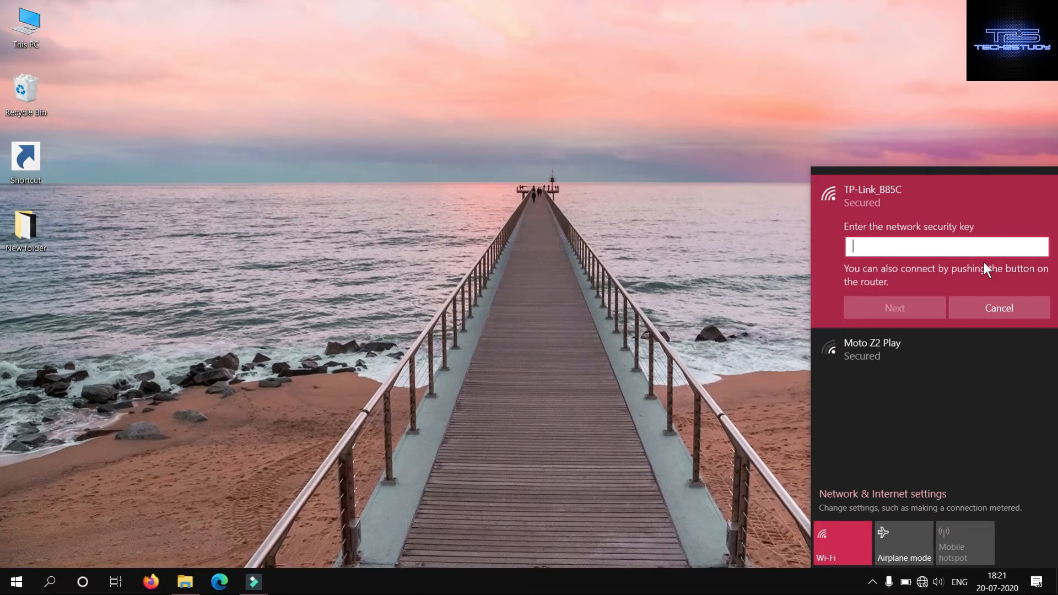
- Switch the computer's Wi-Fi off and back on
click(852, 522)
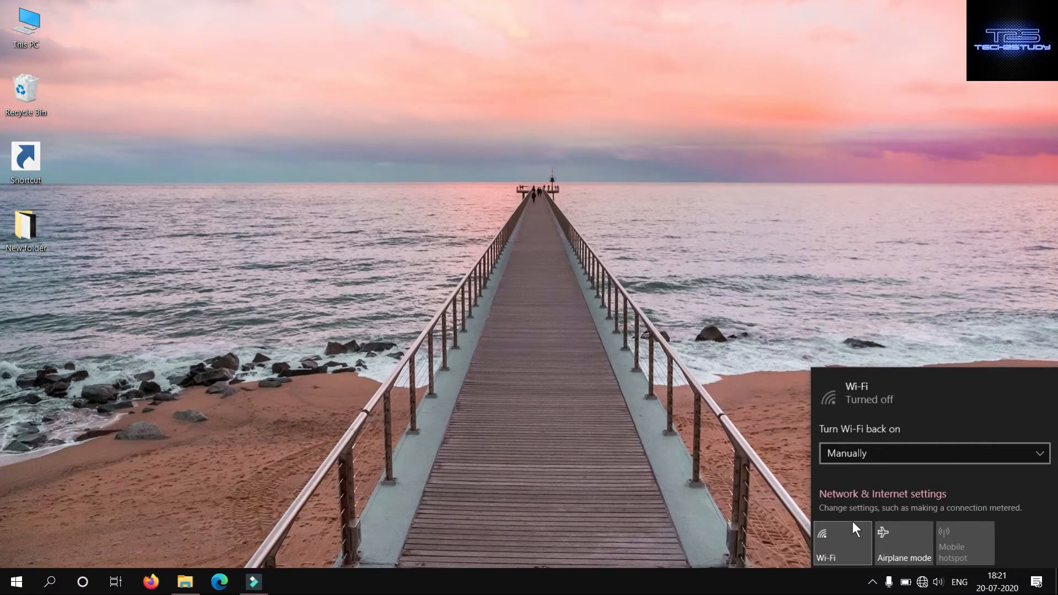
click(851, 522)
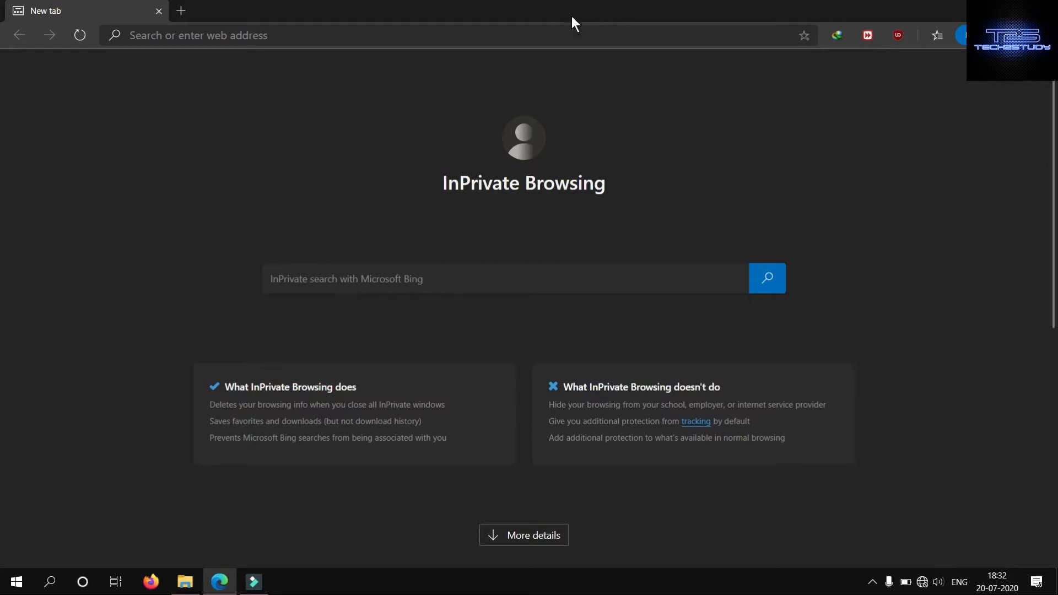
- Open the router's setup page at 192.168.0.1 in the browser
click(568, 35)
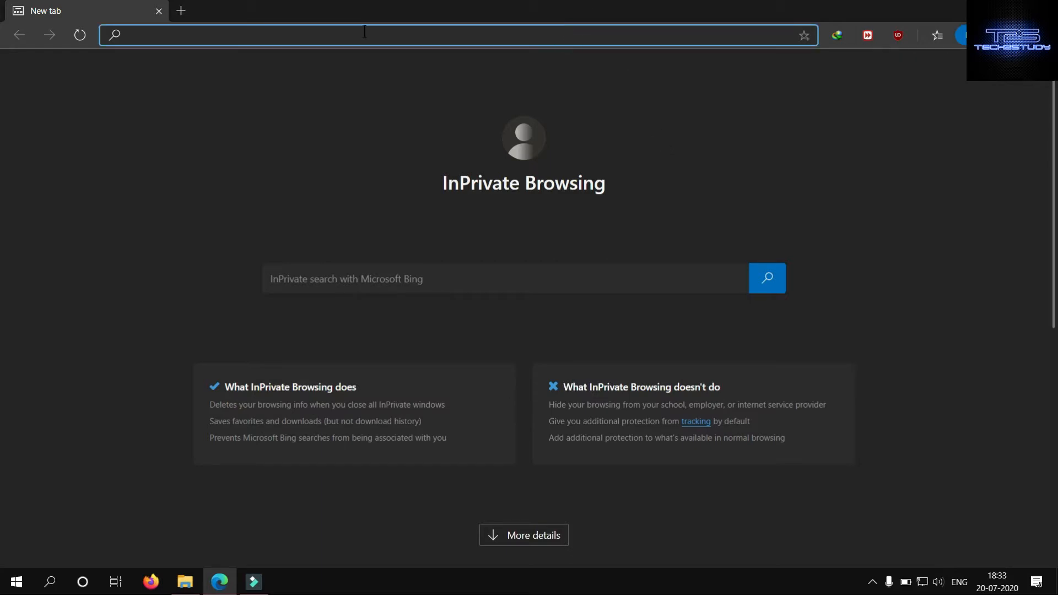
text(192.16)
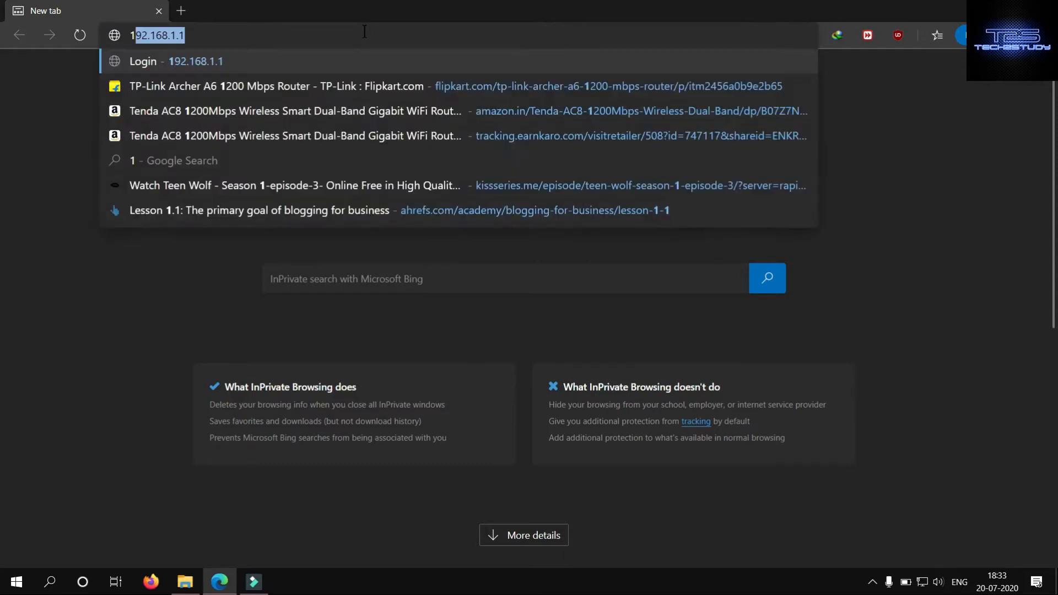
text(5)
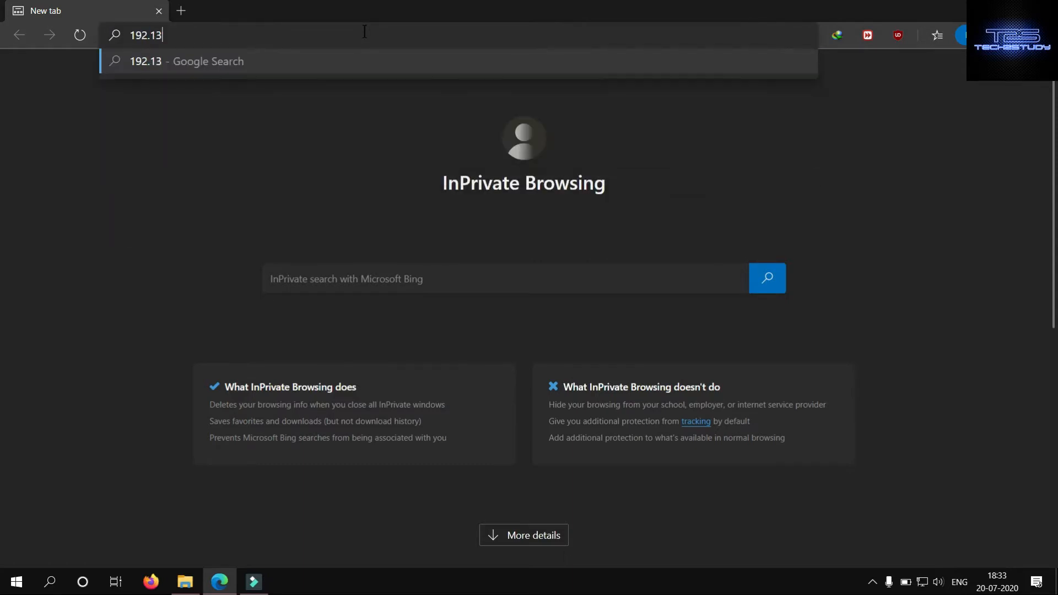
key(BackSpace)
text(65)
key(BackSpace)
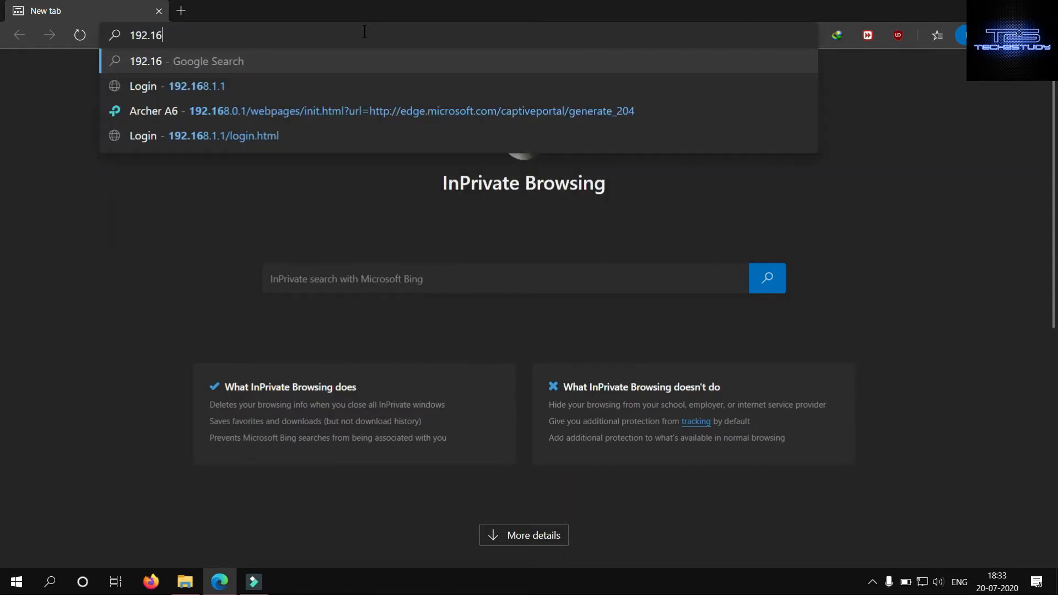
text(8.0.1)
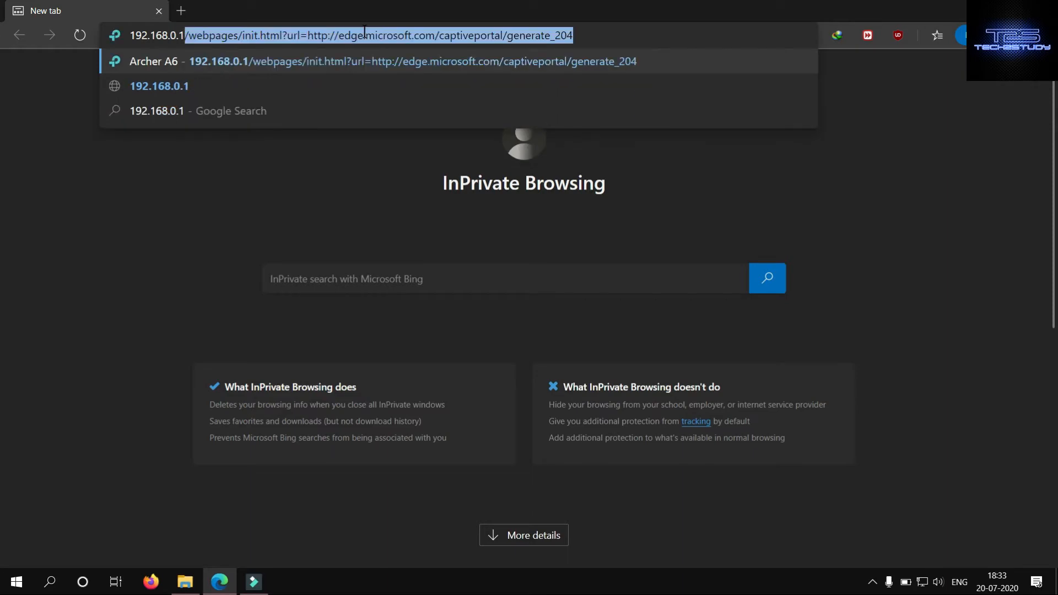
key(Return)
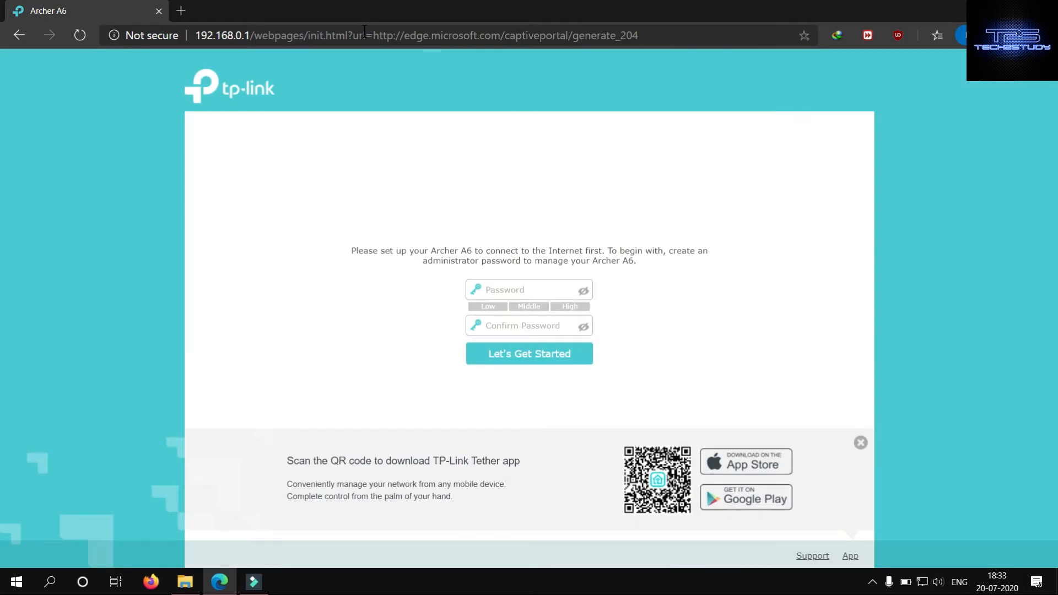
- Create and confirm the router's administrator password, and start the Archer A6 setup
click(505, 290)
text(••••••)
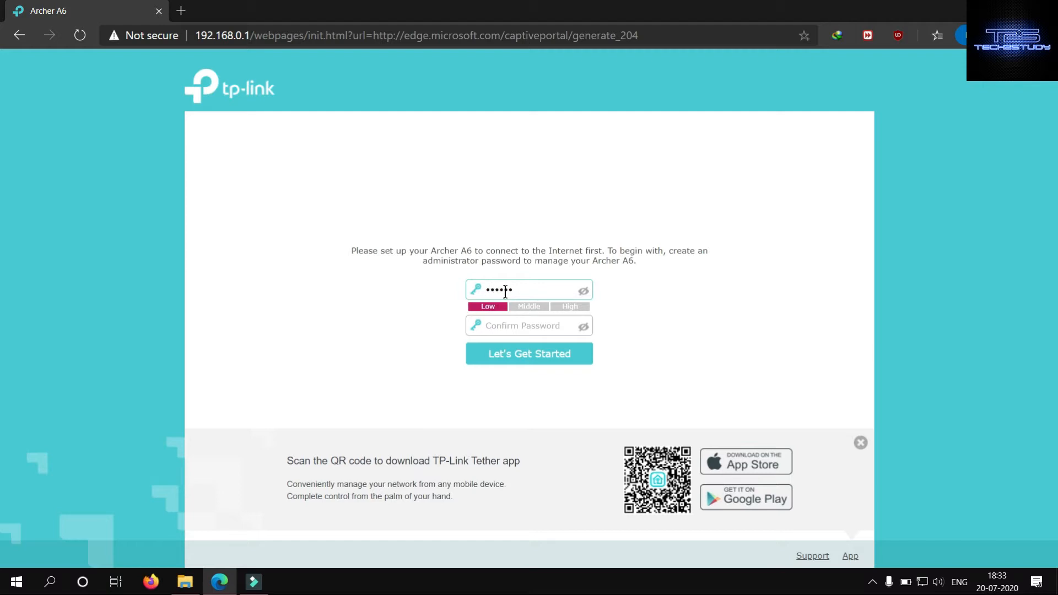
click(537, 329)
text(••••)
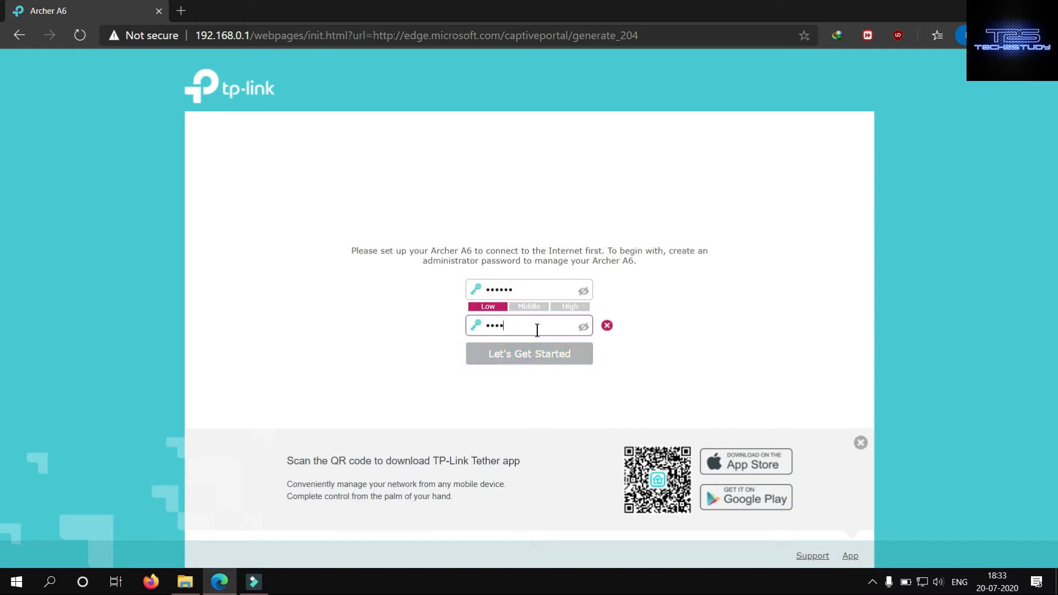
text(••)
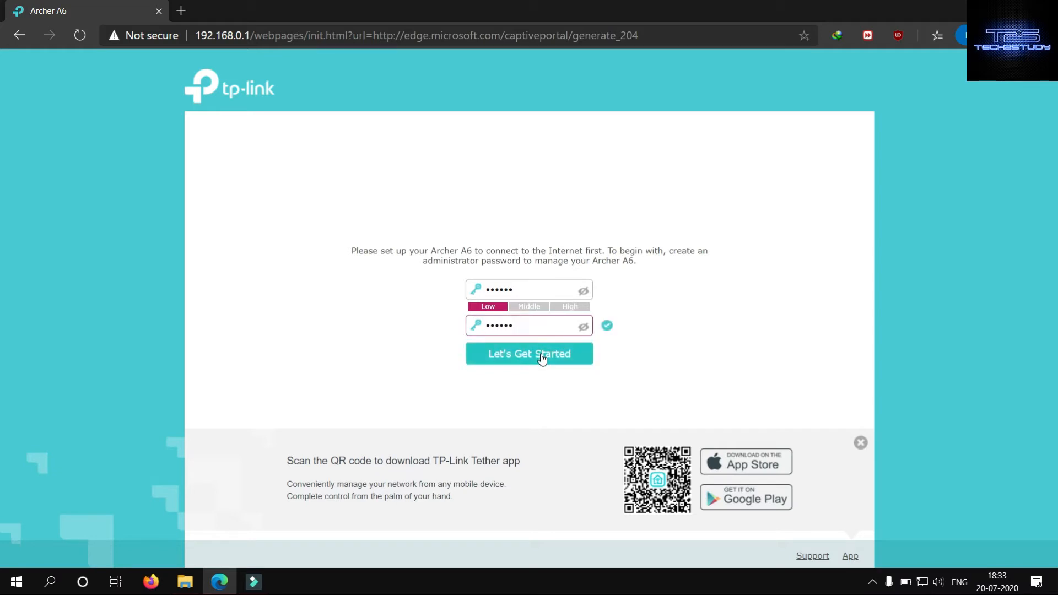
click(540, 356)
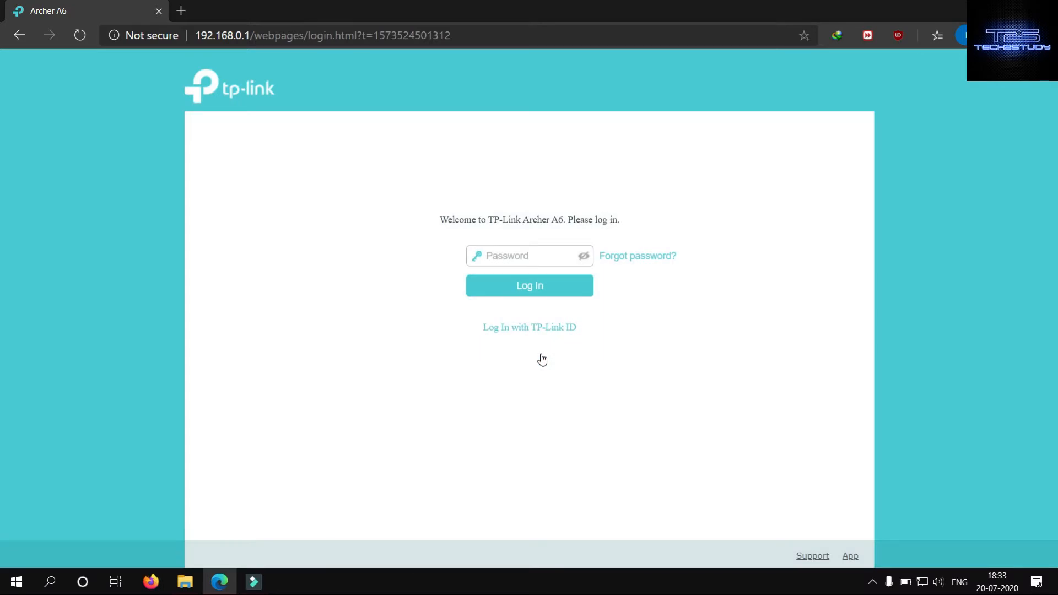
- Log in with the router's administrator password, and try the login with a TP-Link ID
click(519, 254)
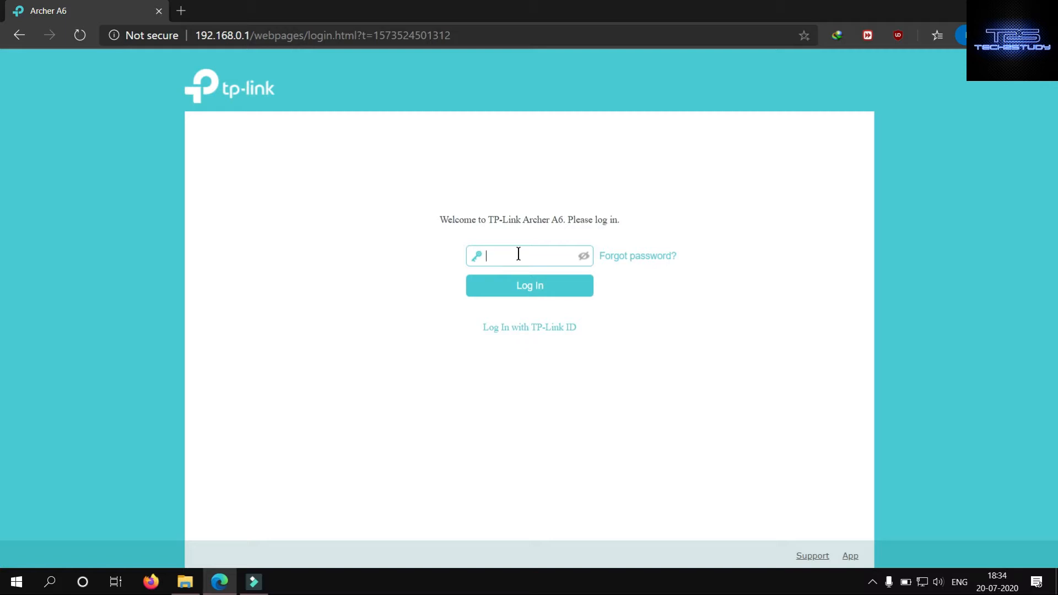
text(••••••)
click(521, 284)
click(537, 331)
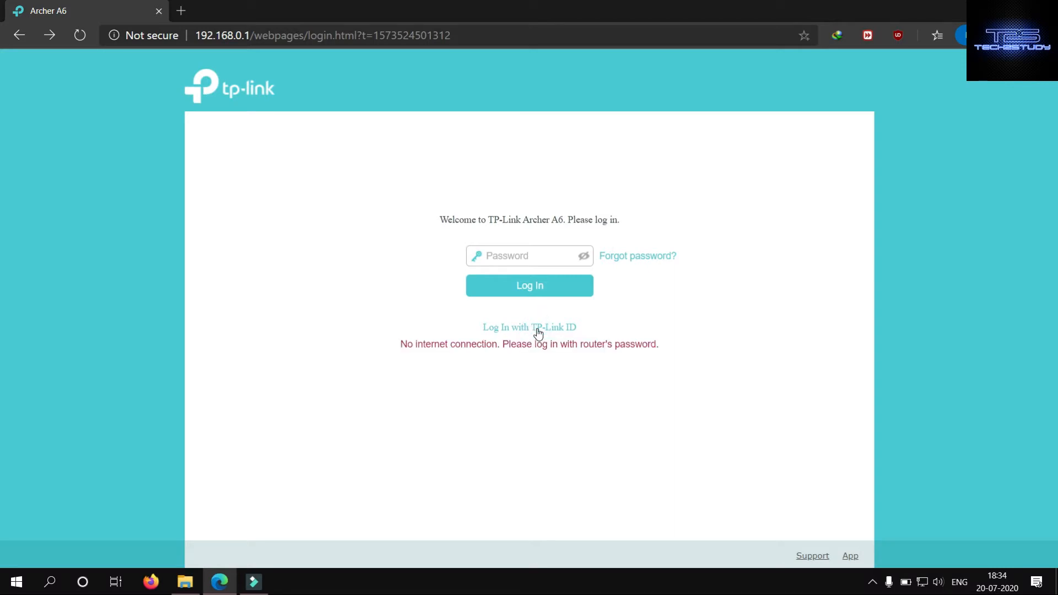
- Enter the router's administrator password and log in to the management page
click(513, 252)
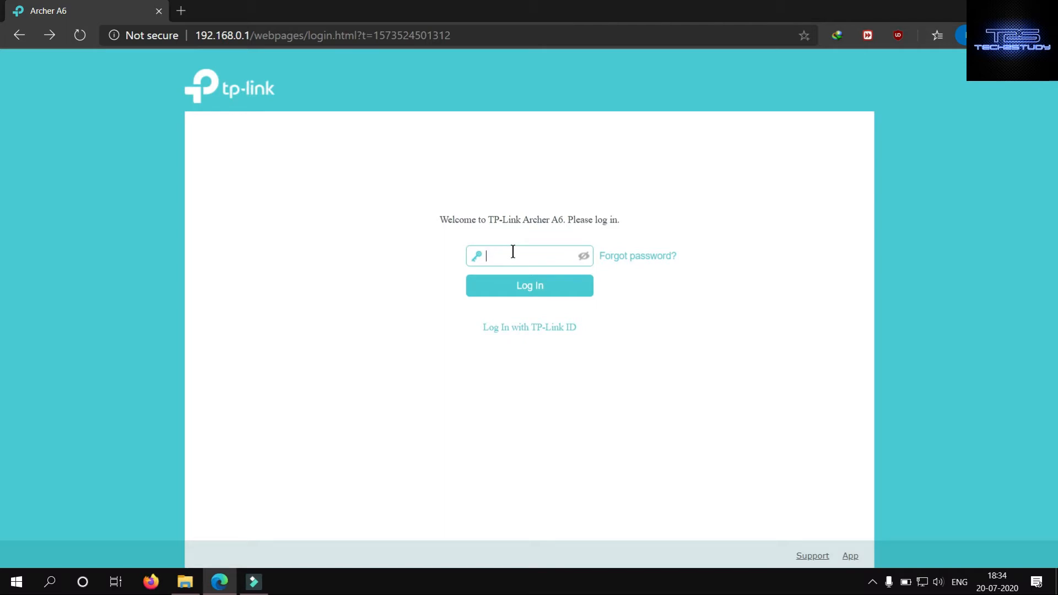
text(ad••••)
click(538, 283)
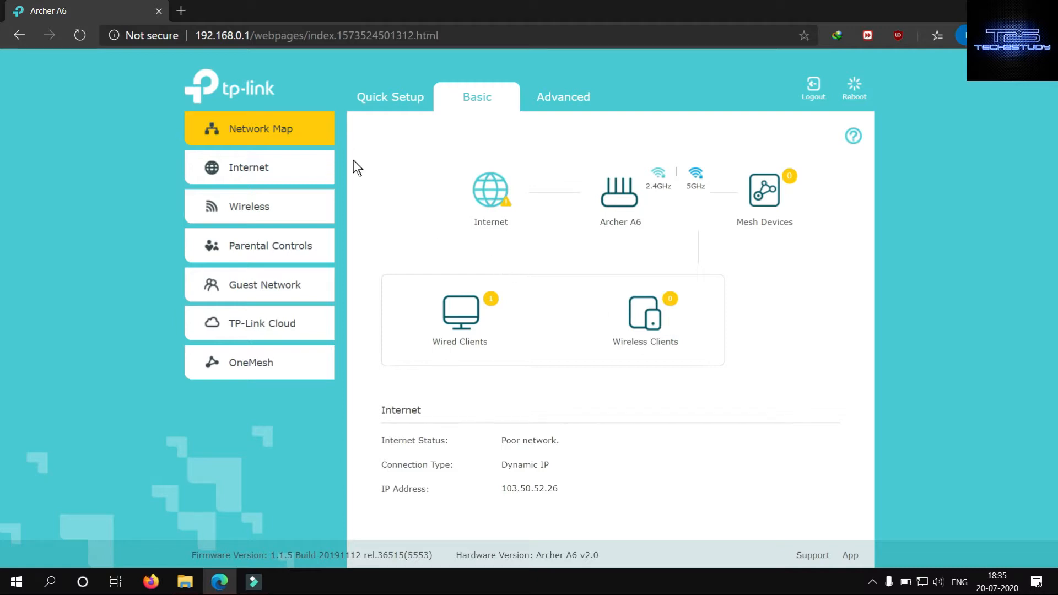
- Start Quick Setup, set the time zone to (GMT+05:30) Madras, Calcutta, Bombay, New Delhi, and continue
click(407, 98)
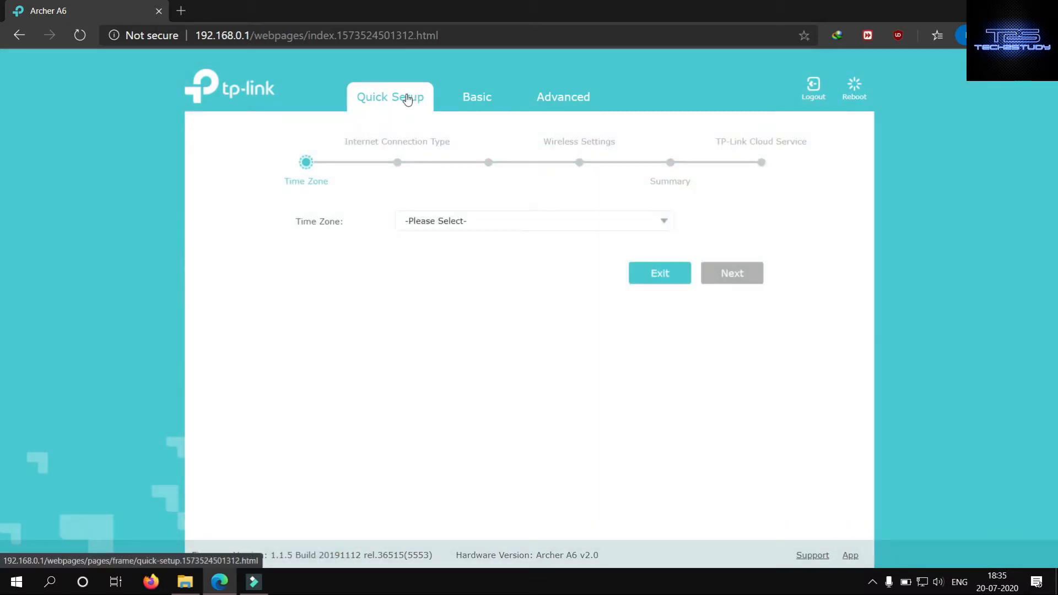
click(501, 224)
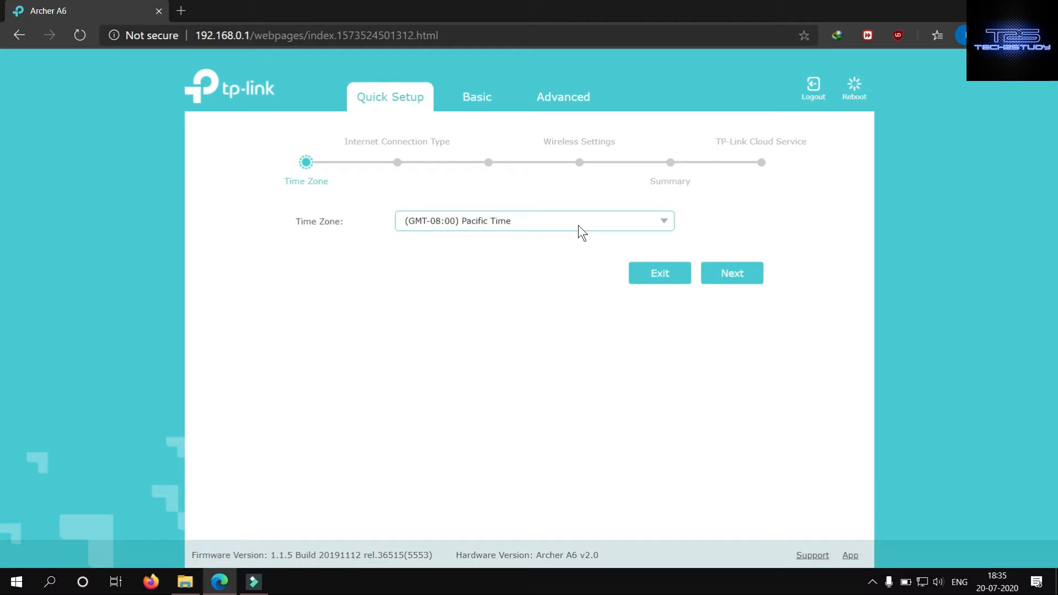
click(664, 223)
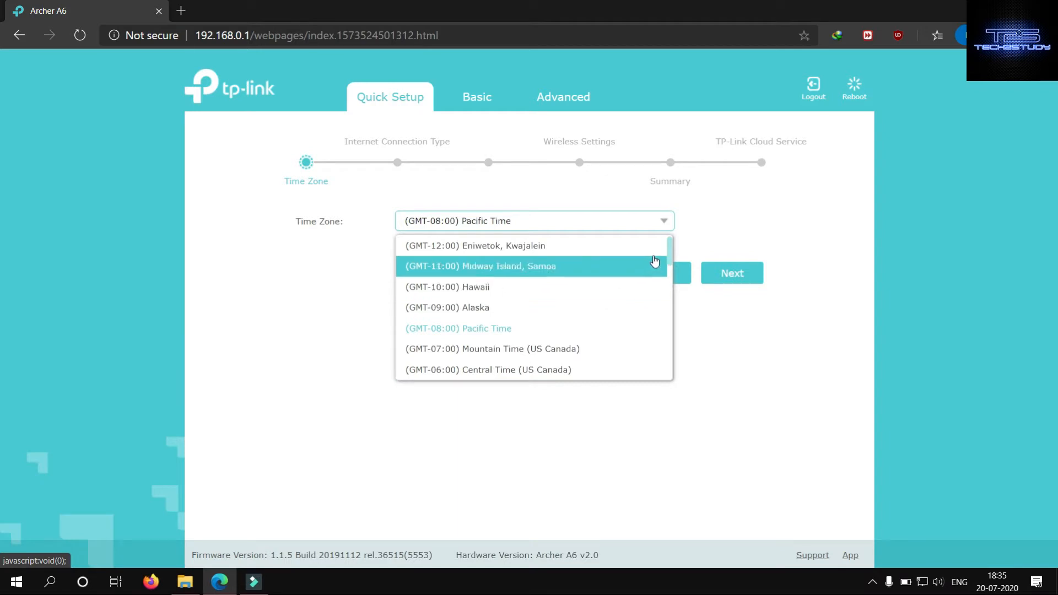
drag(670, 251, 664, 337)
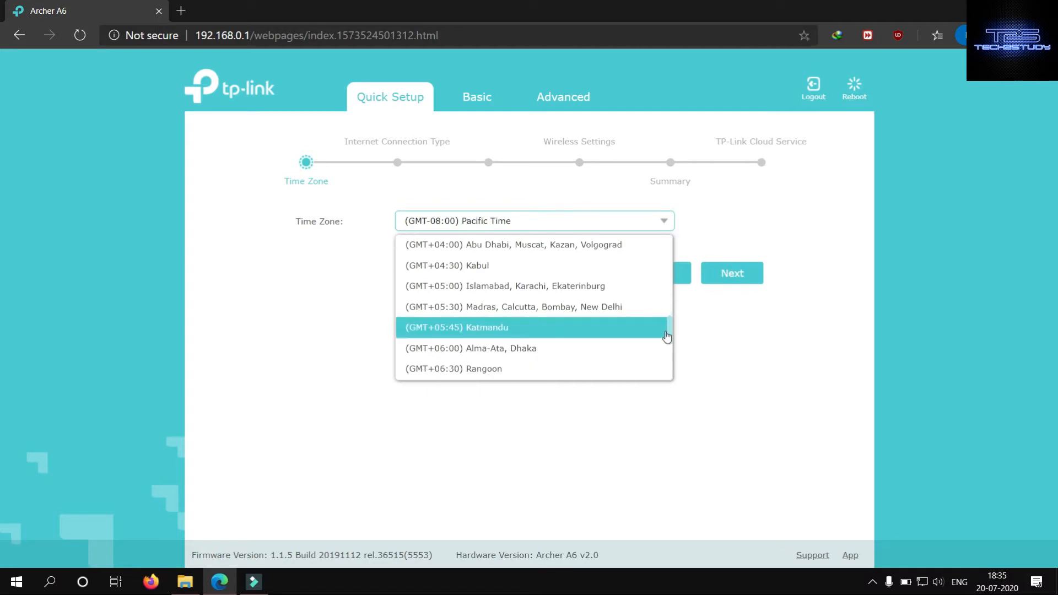
click(571, 307)
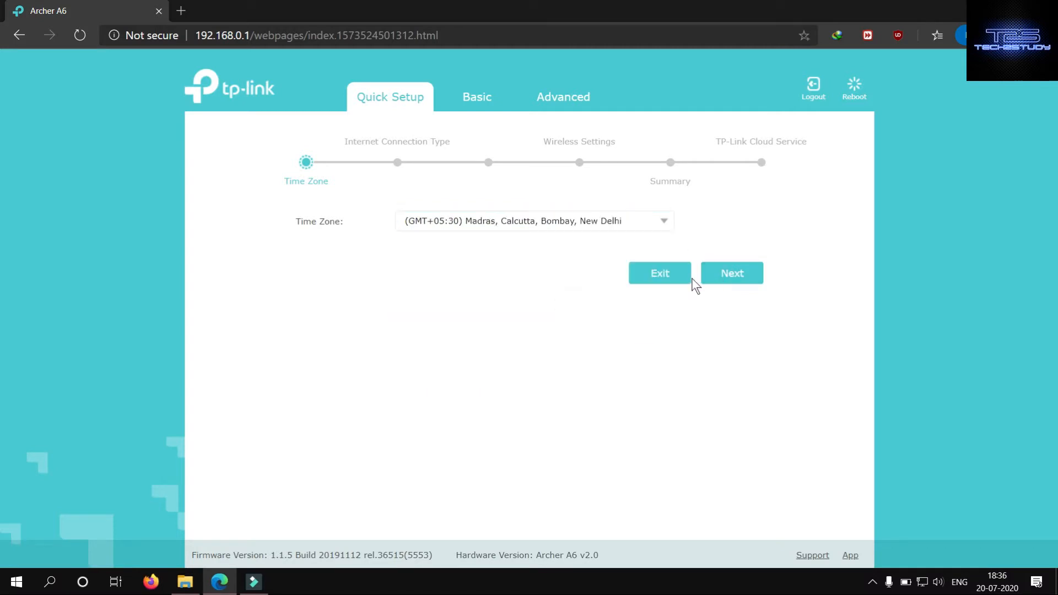
click(725, 281)
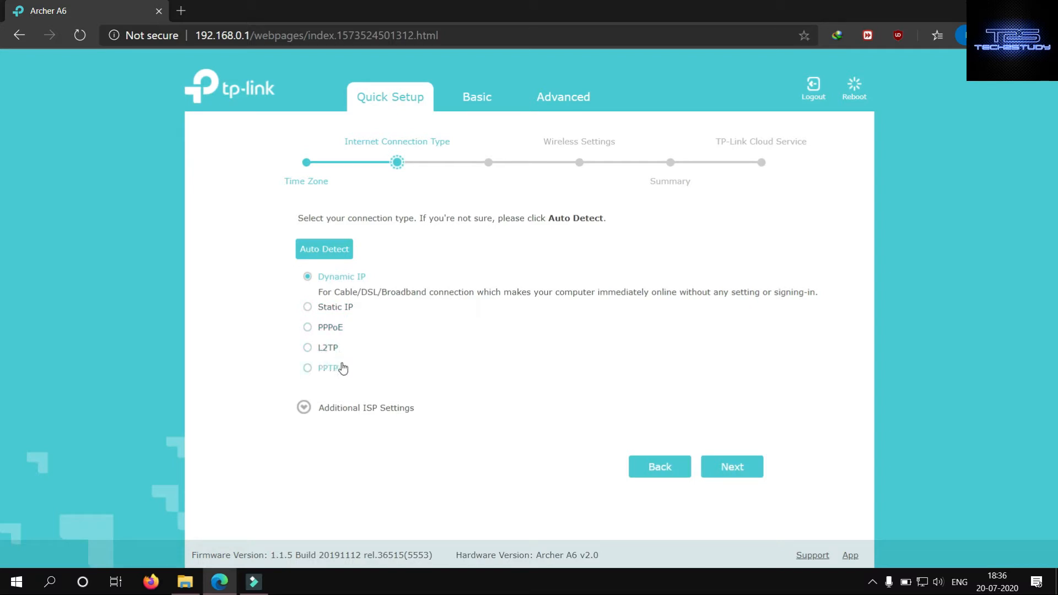
- Set the internet connection type to Dynamic IP and continue with Do NOT Clone MAC Address
click(327, 329)
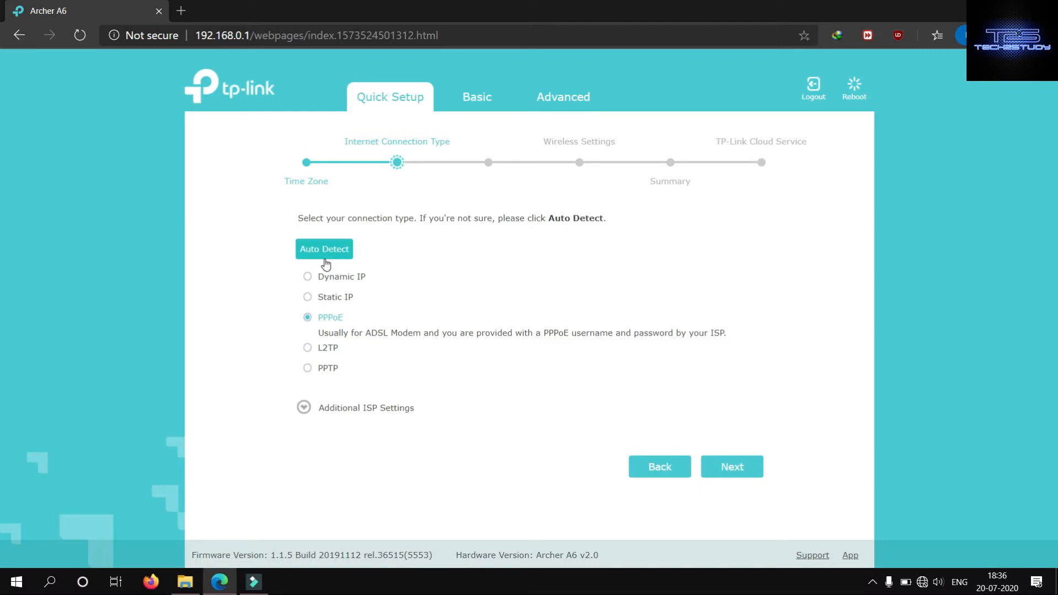
click(316, 276)
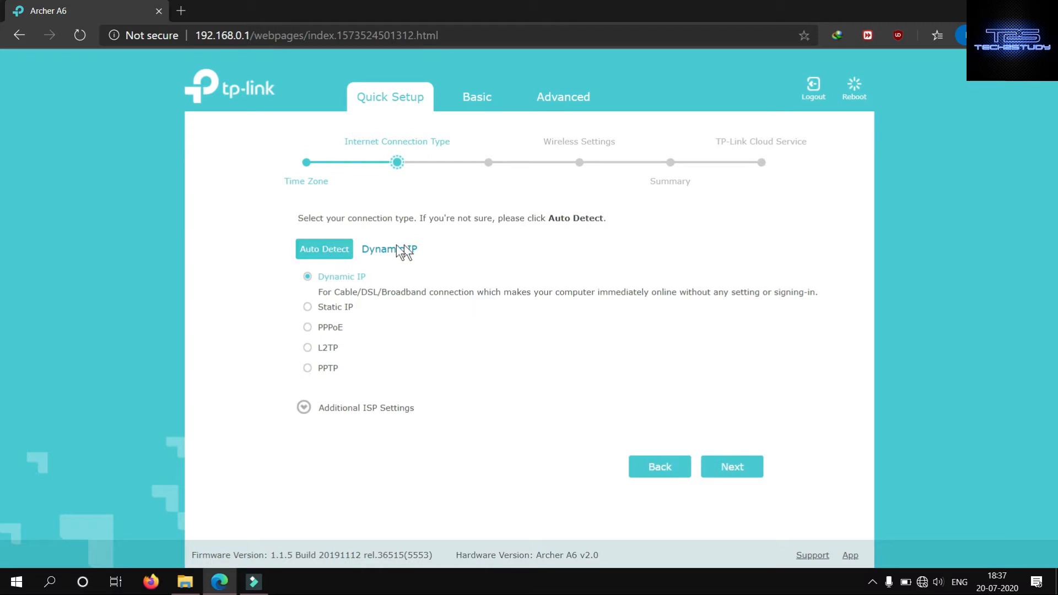
click(729, 468)
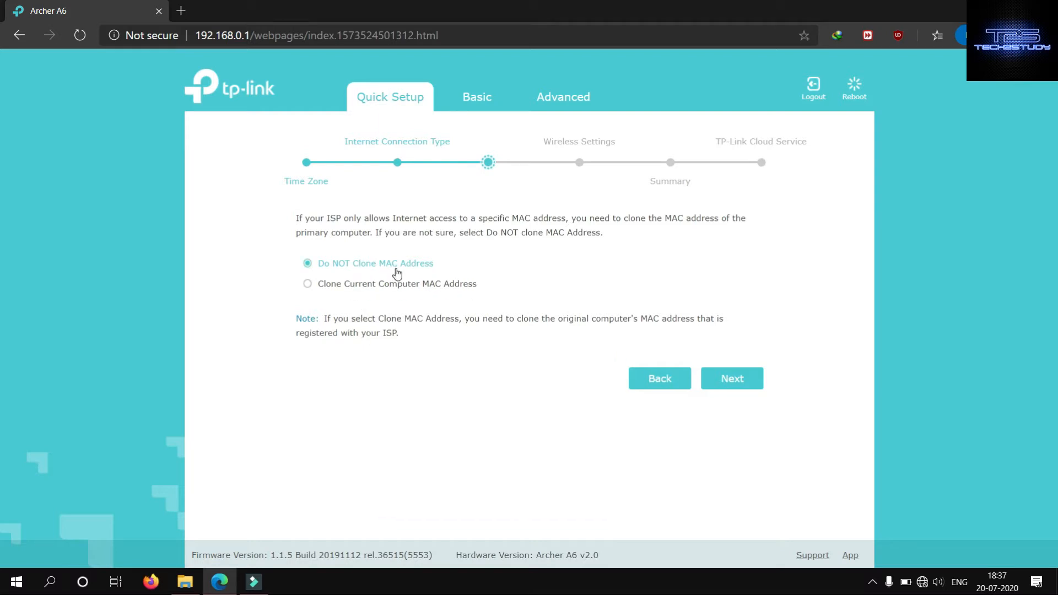
click(726, 380)
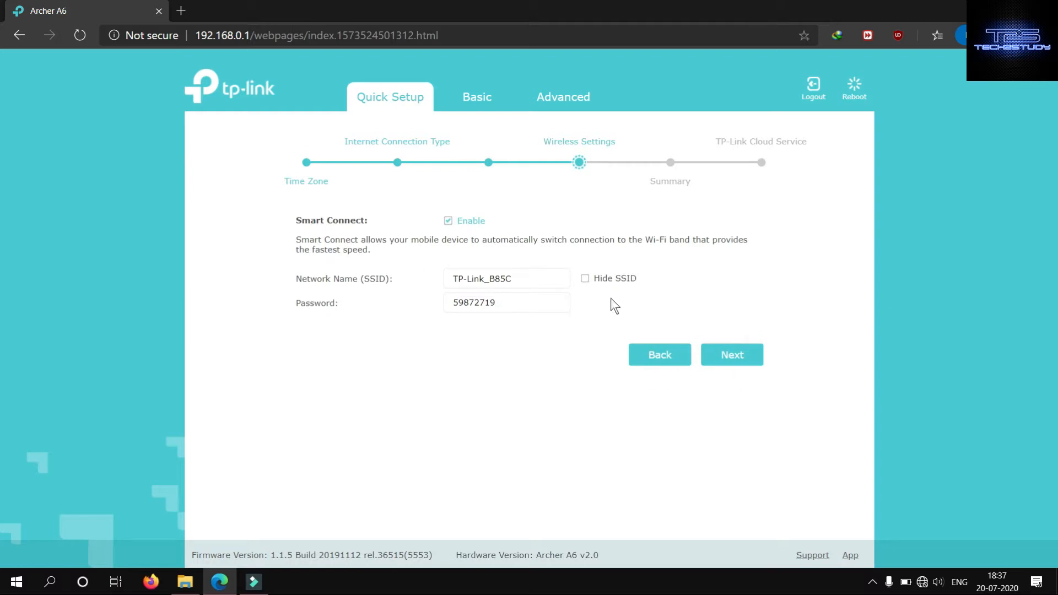
- Disable Smart Connect in the wireless settings
click(448, 221)
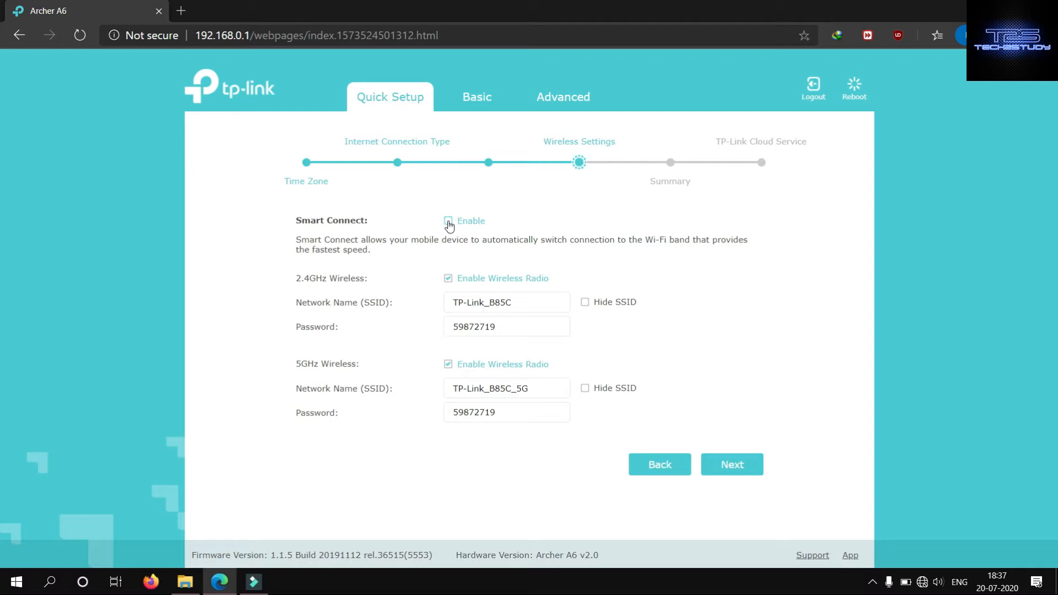
click(448, 221)
click(448, 221)
- Set the 2.4GHz wireless network name (SSID) to Tech2study
drag(520, 302, 344, 302)
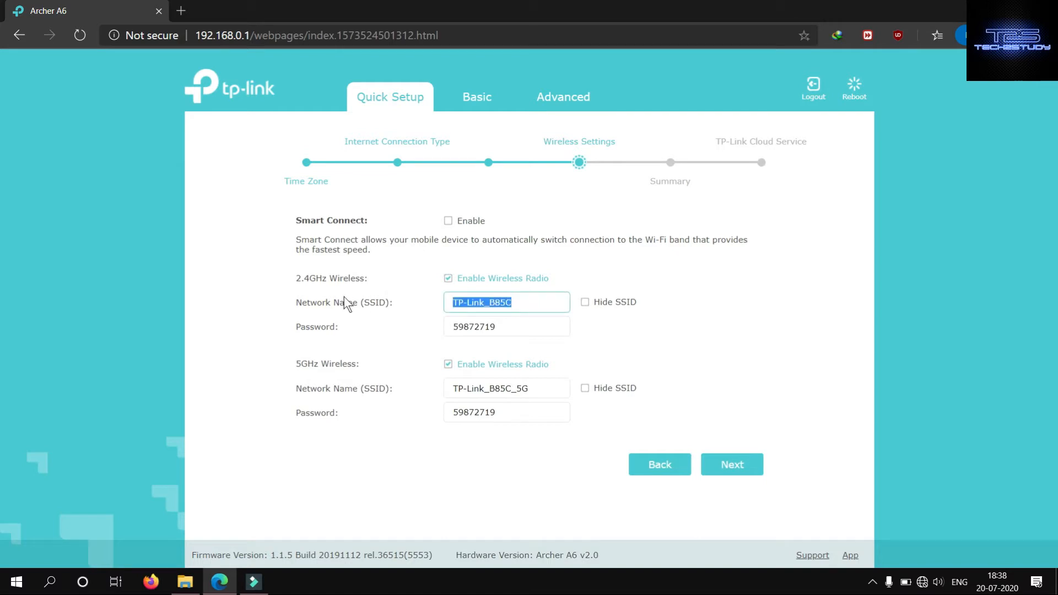
text(Tec)
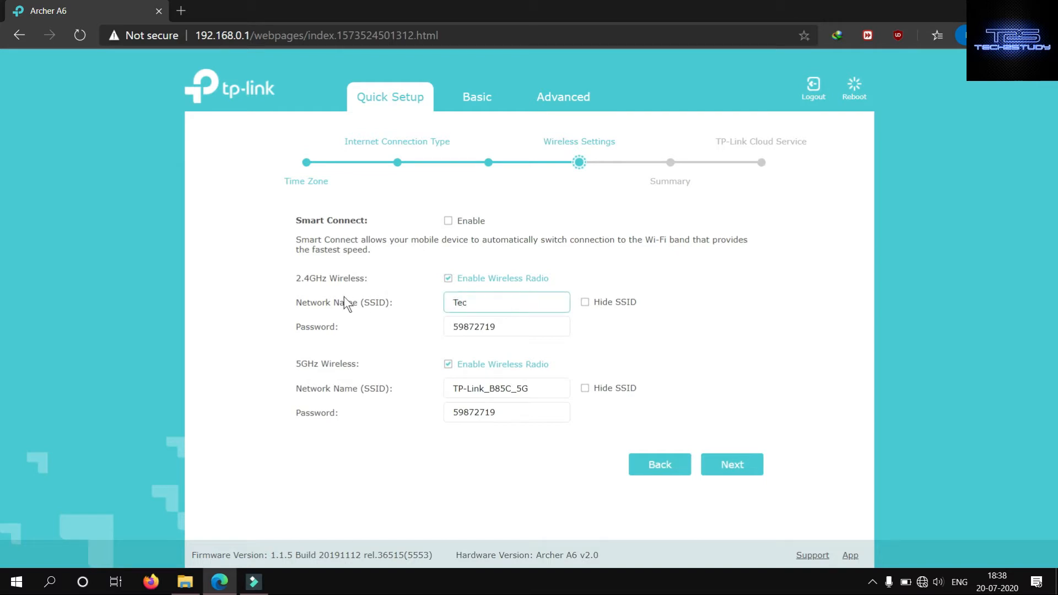
text(h2study)
- Replace the 2.4GHz network's password with a new Wi-Fi password
double_click(511, 325)
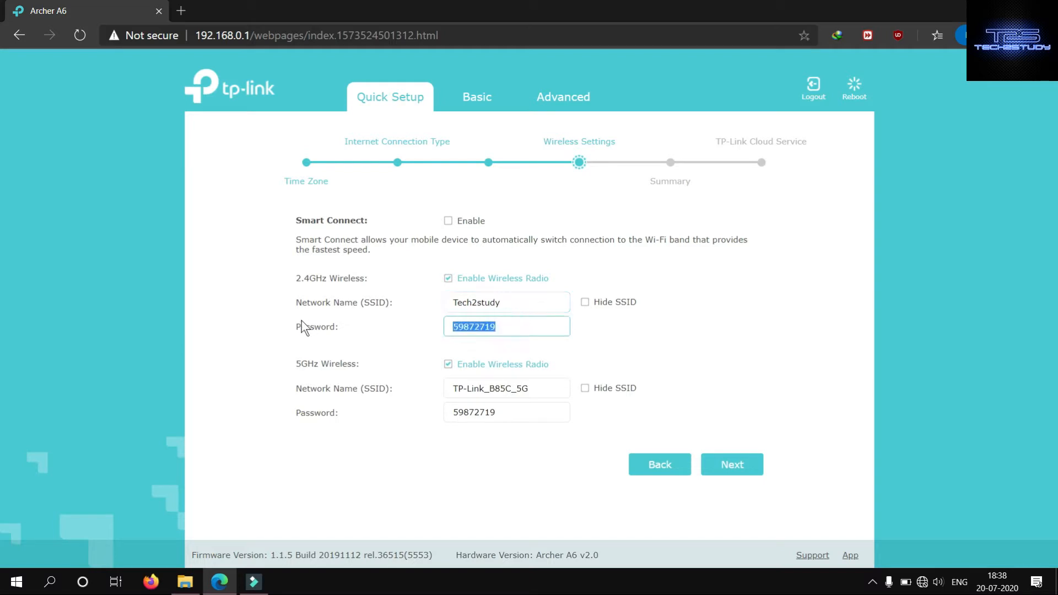
text(12345)
- Set the 5GHz wireless network name (SSID) to "Tech2study 5G"
click(540, 384)
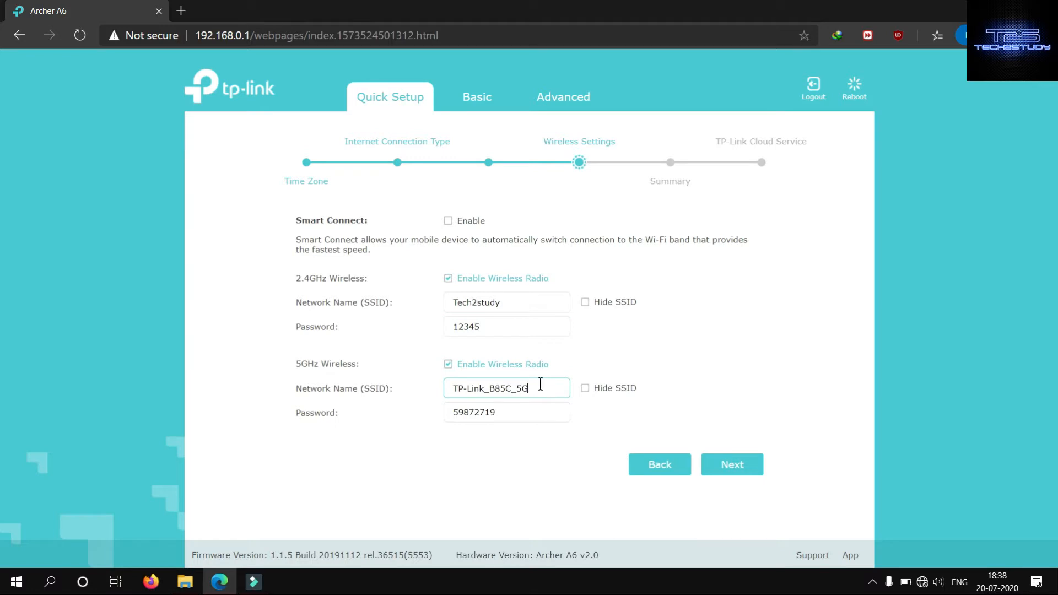
drag(519, 386, 353, 402)
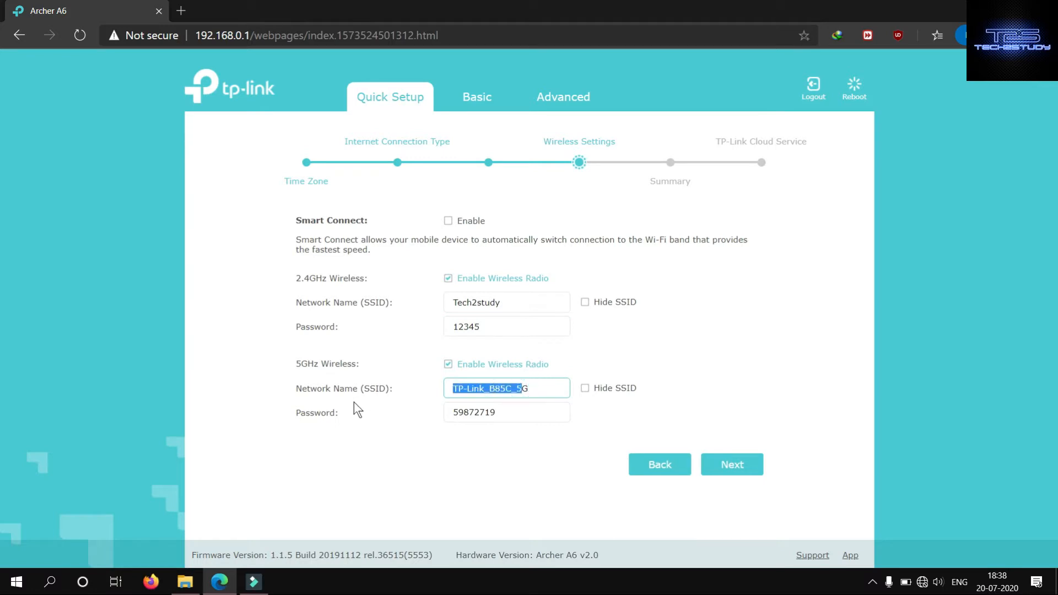
key(Left)
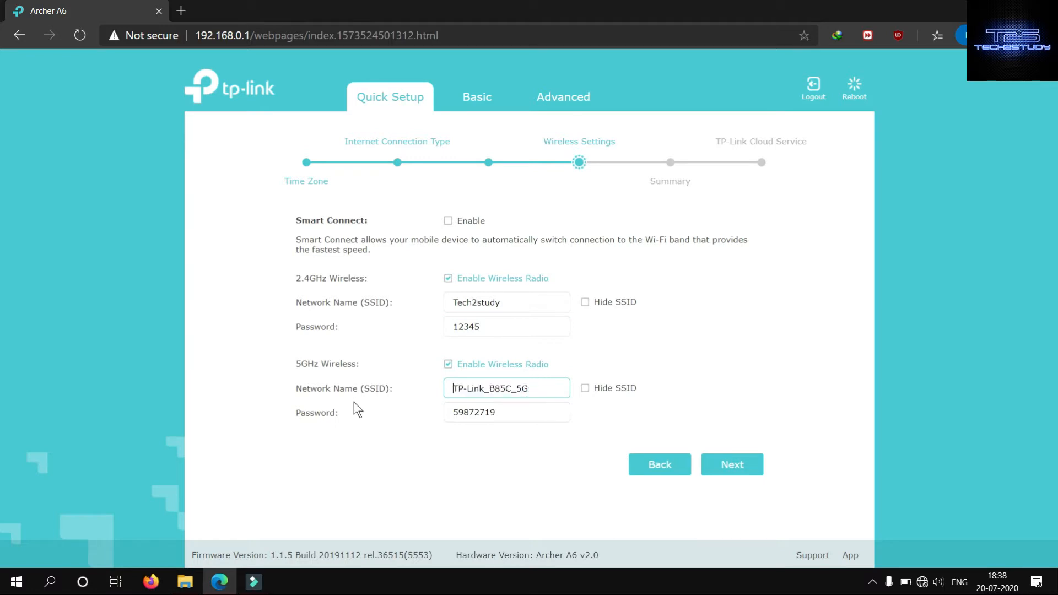
key(Right)
drag(517, 389, 429, 400)
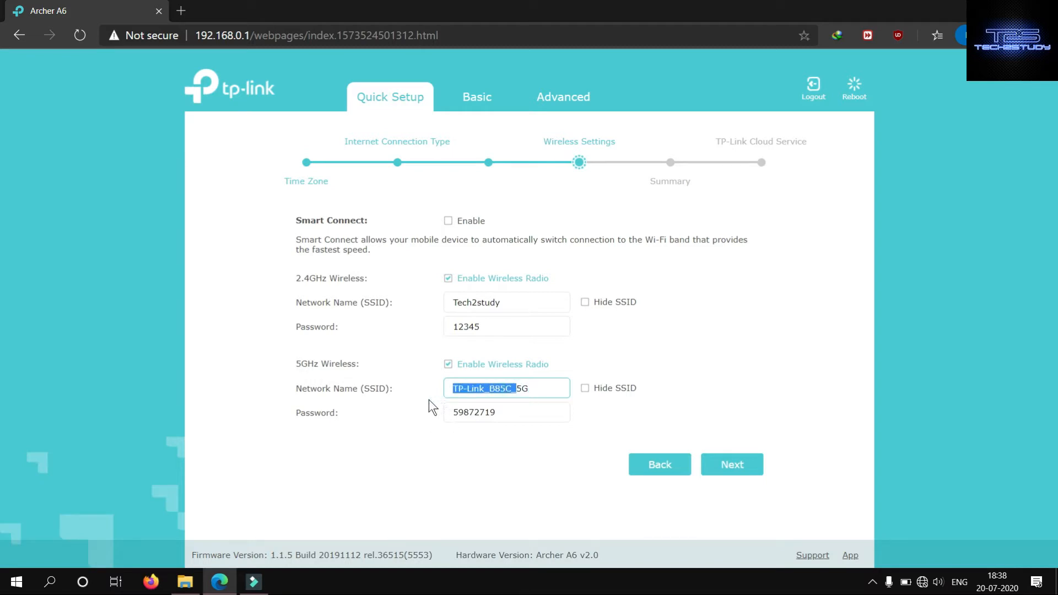
text(tec)
key(BackSpace)
key(BackSpace)
key(BackSpace)
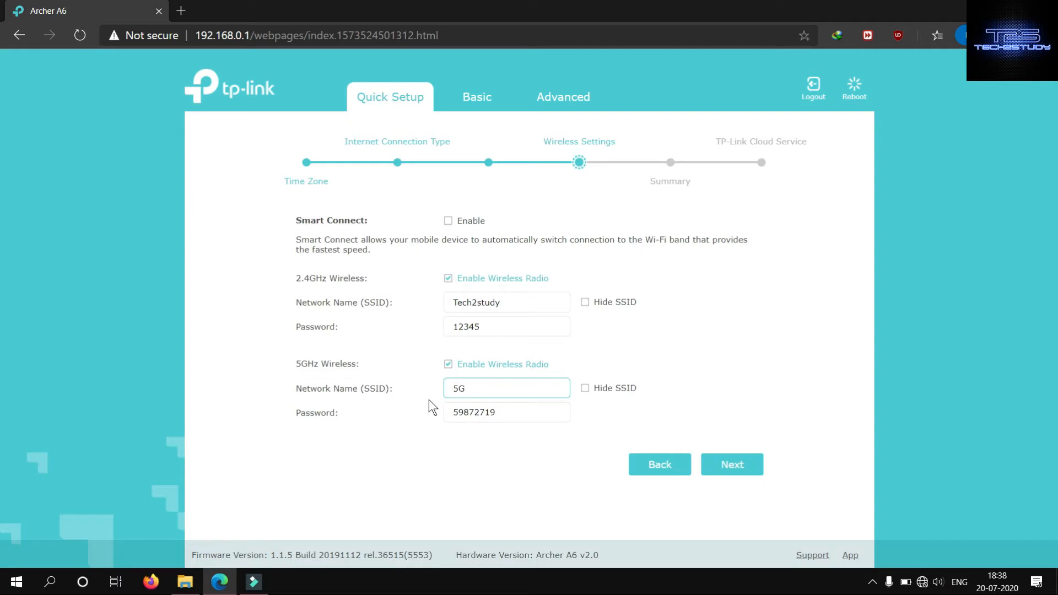
text(Tech2study)
- Replace the 5GHz network's password with a new Wi-Fi password
click(509, 417)
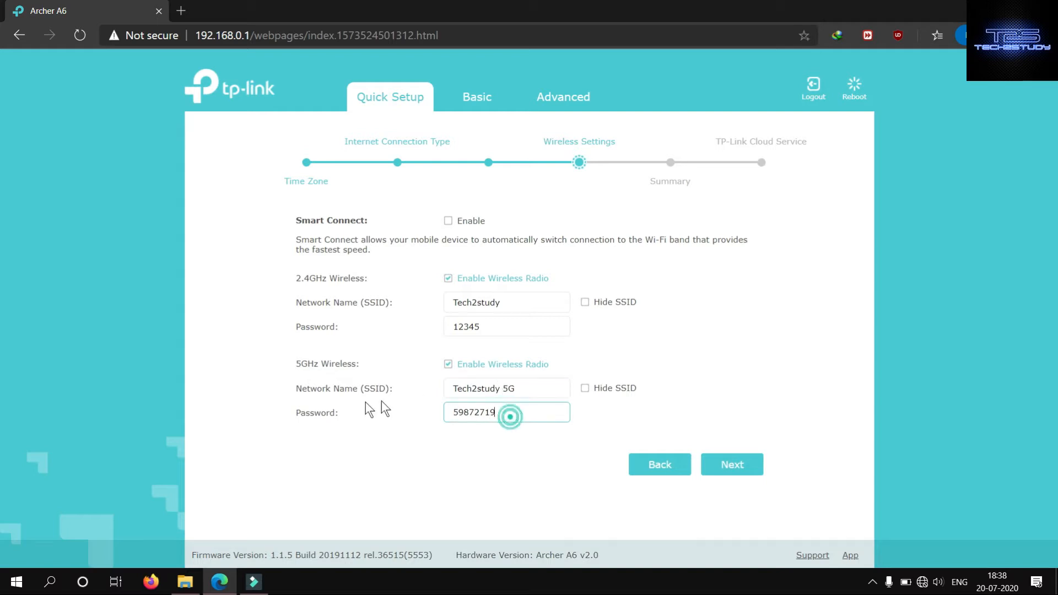
key(ctrl+a)
text(12345)
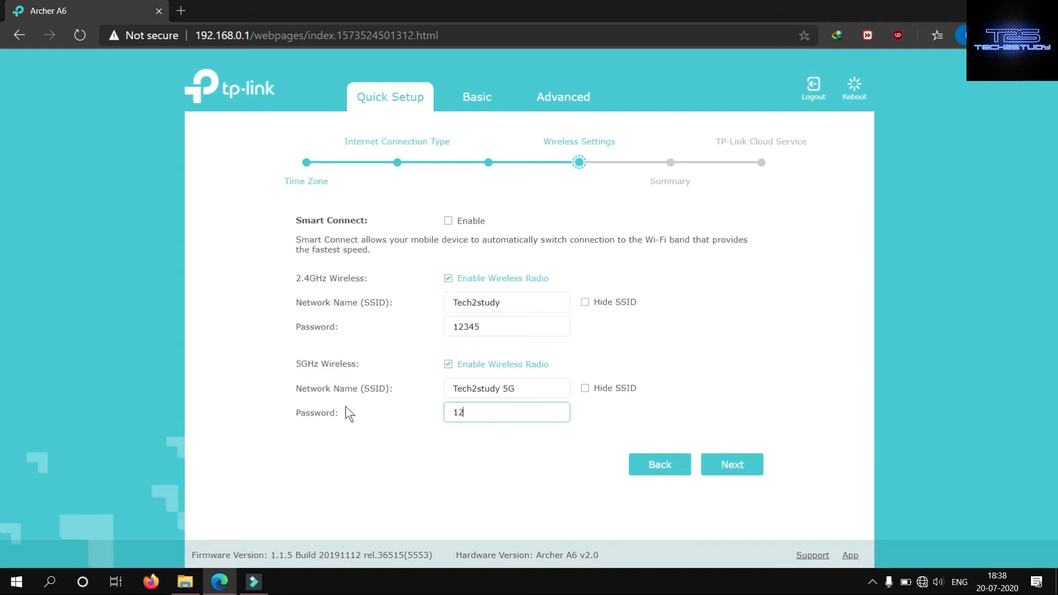
- Toggle Hide SSID on and back off for the 2.4GHz network, and try to submit the wireless settings
click(586, 303)
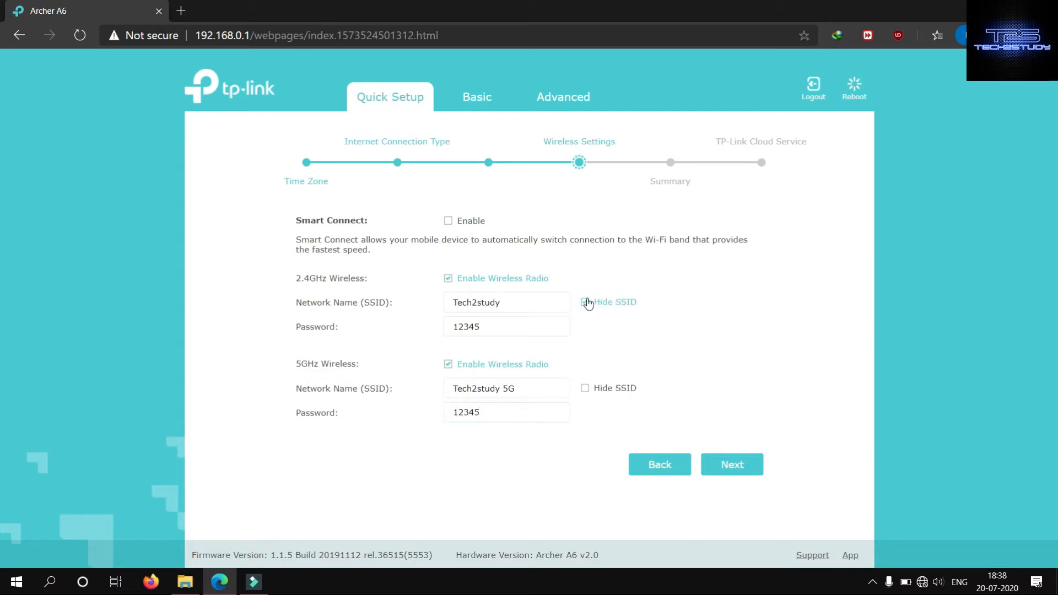
click(586, 303)
click(737, 465)
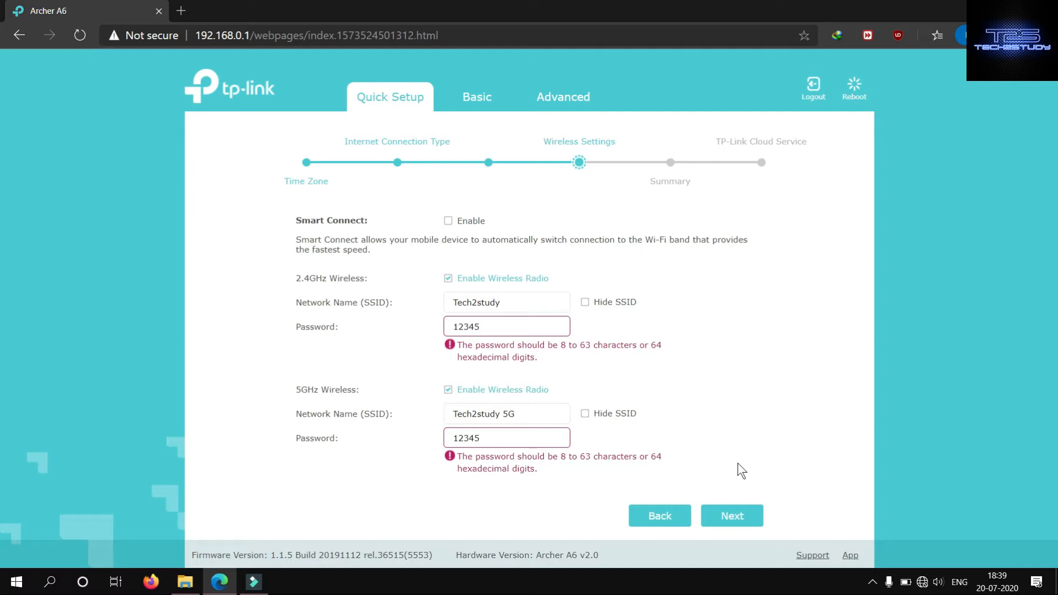
- Lengthen the 2.4GHz and 5GHz Wi-Fi passwords to eight characters each
click(506, 327)
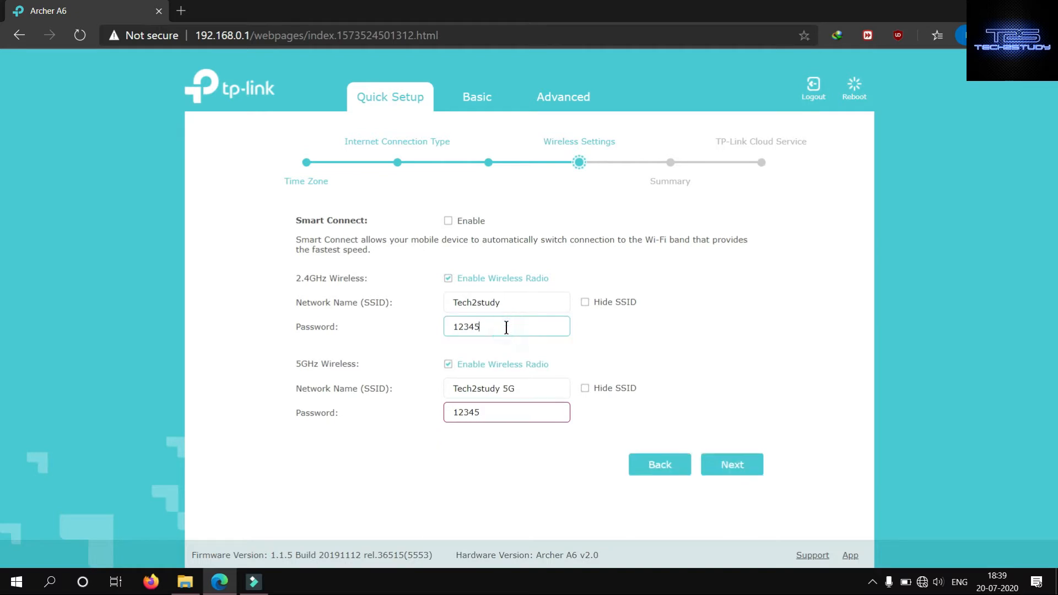
text(678)
click(516, 412)
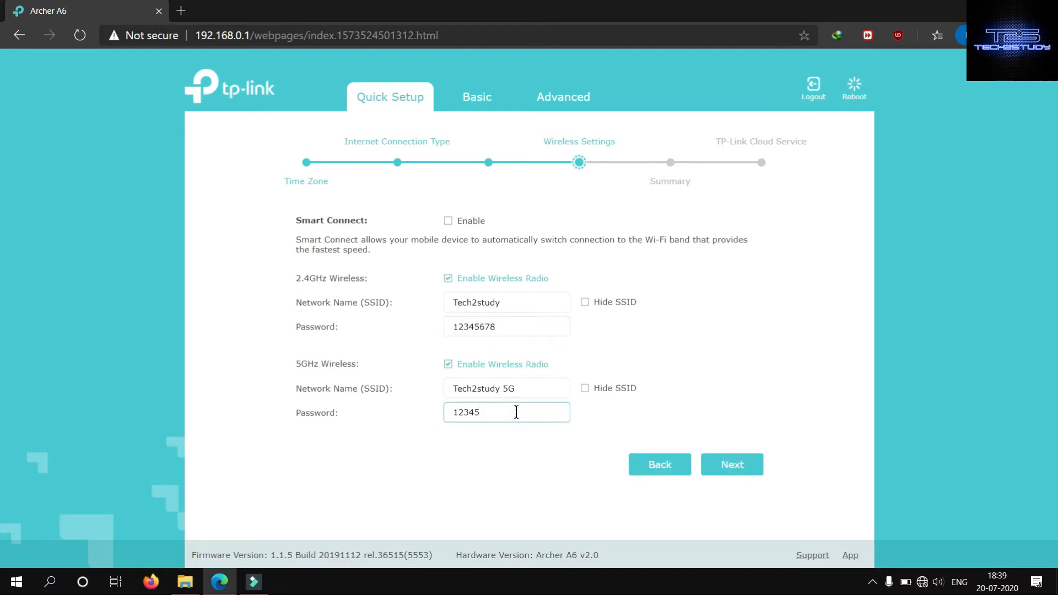
text(678)
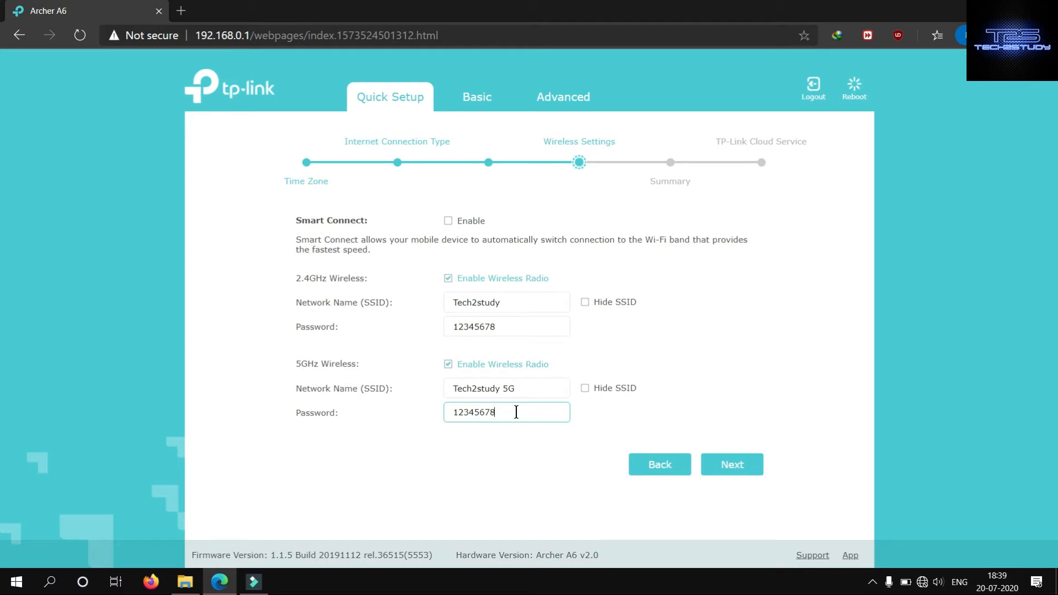
- Continue to the setup summary and save the Quick Setup configuration
click(717, 464)
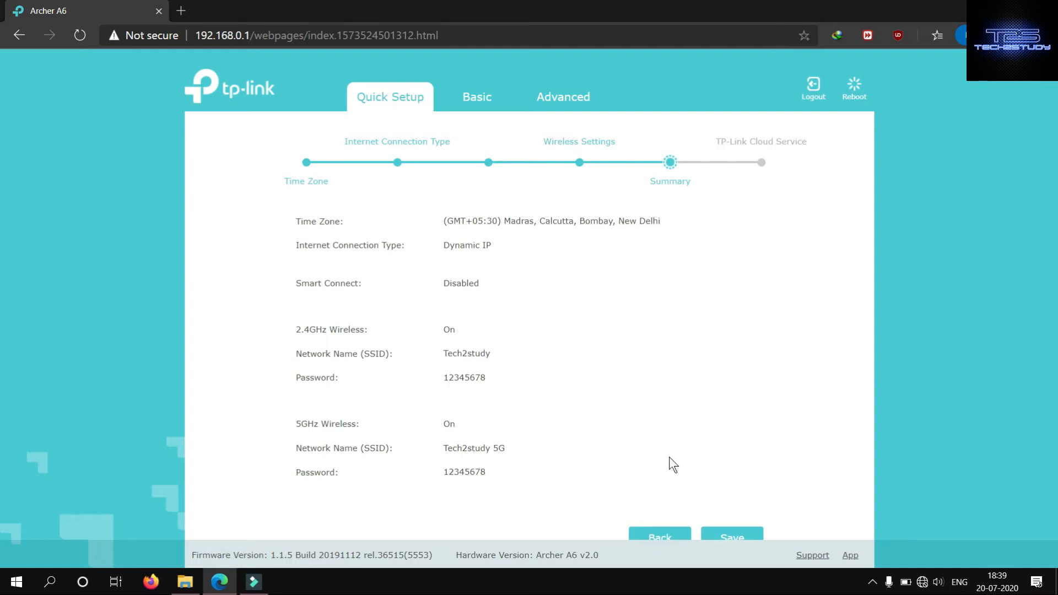
scroll(669, 457, down, 1)
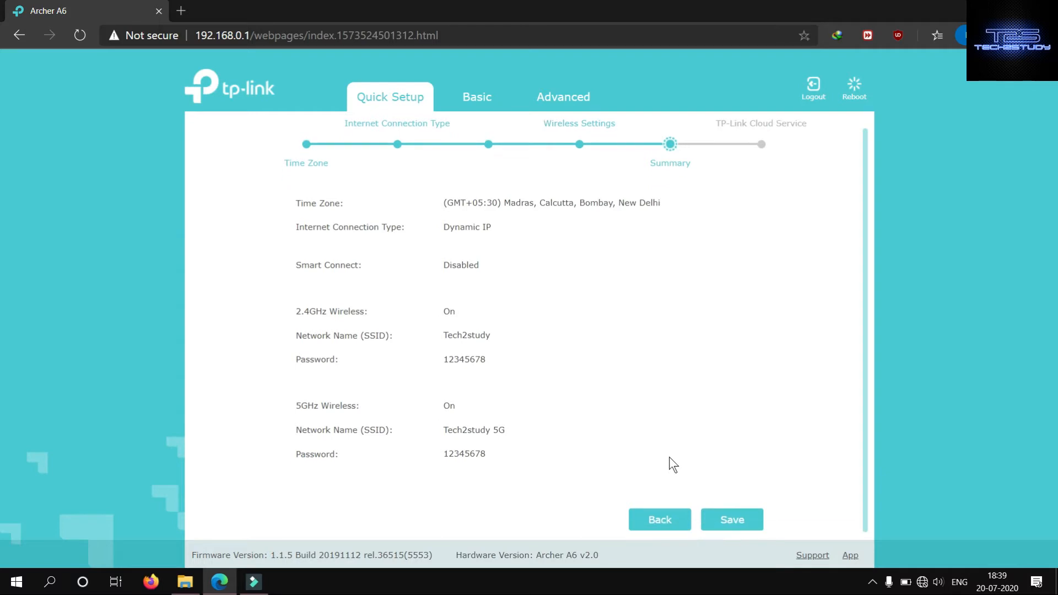
click(760, 525)
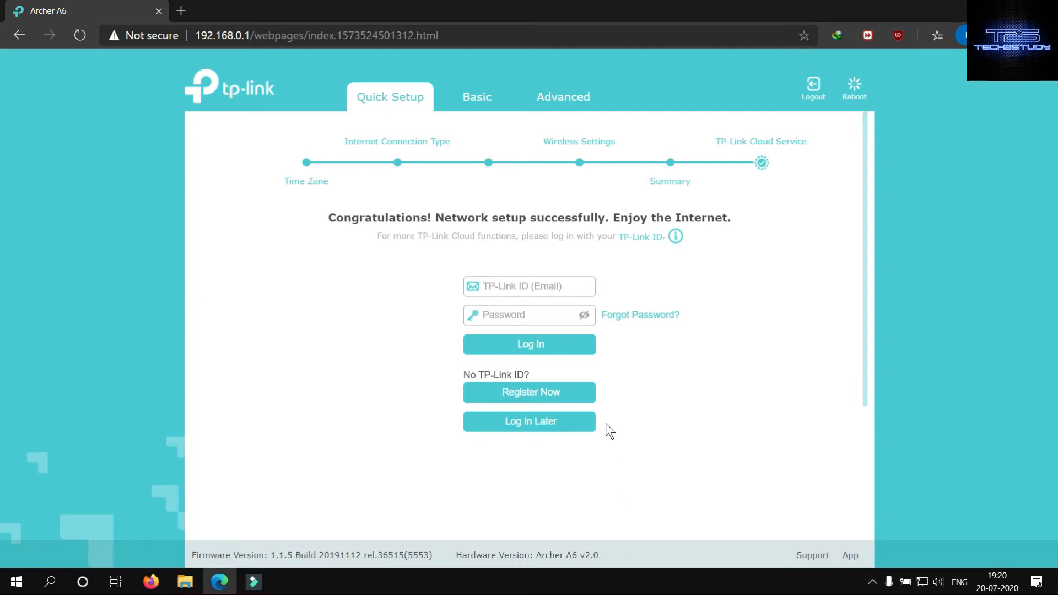
- Look at the support options and the TP-Link Tether app download information
click(812, 555)
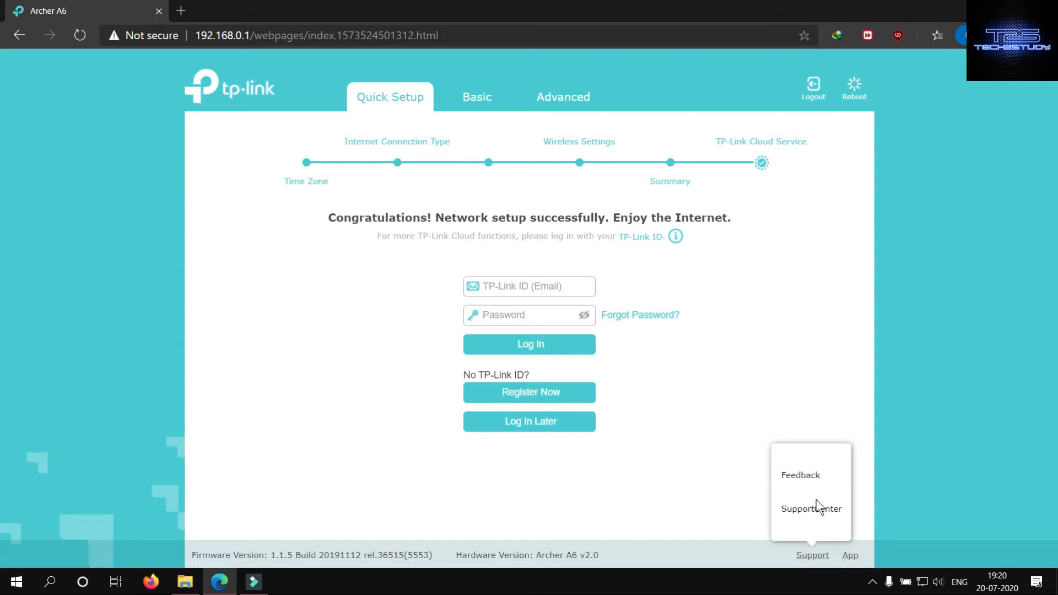
click(848, 555)
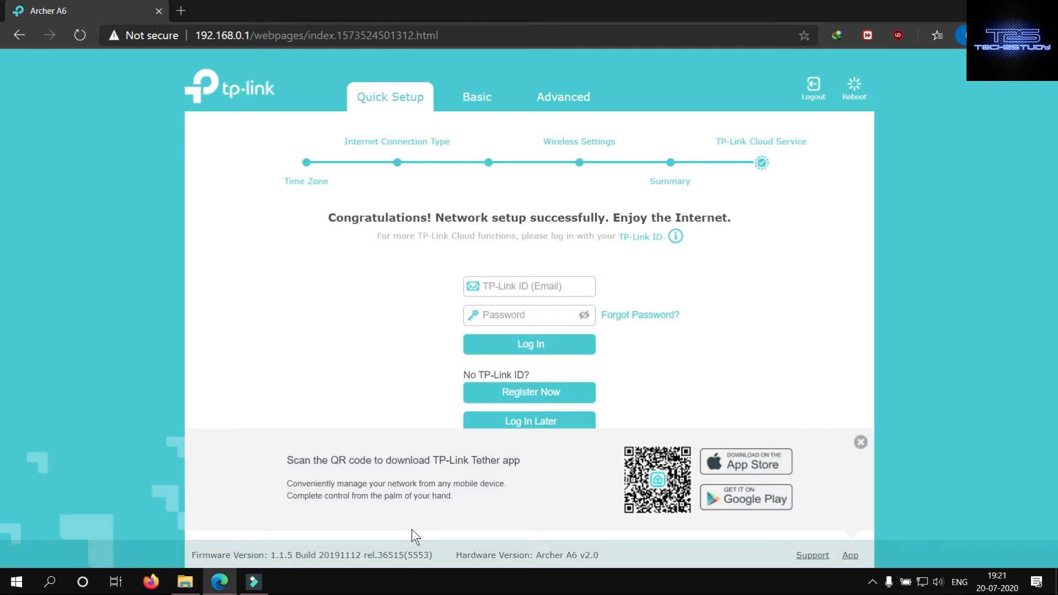
click(858, 445)
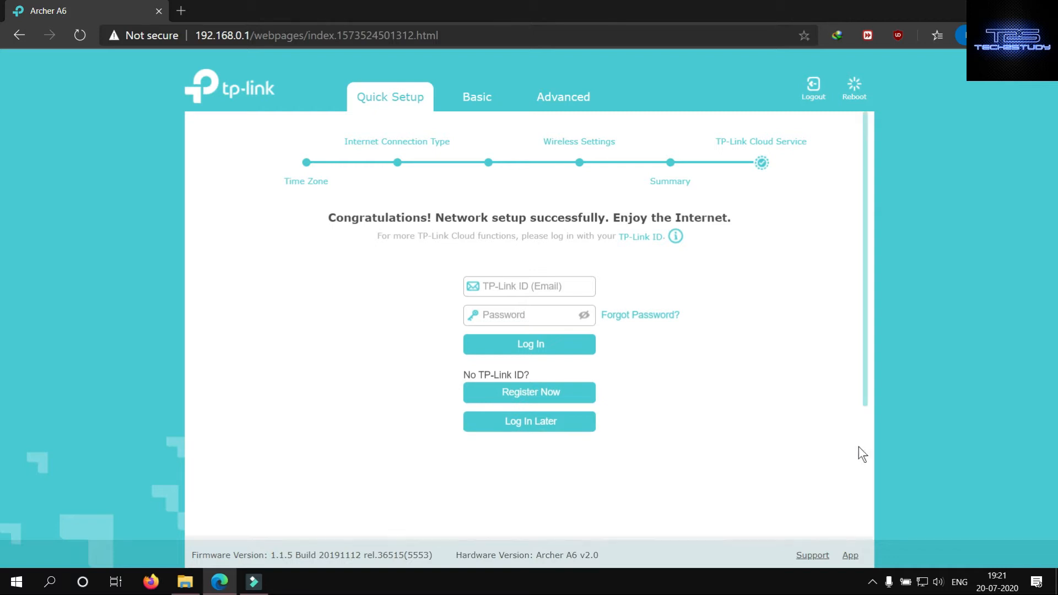
- Postpone the TP-Link ID login and finish Quick Setup after viewing the Wi-Fi QR codes
click(532, 423)
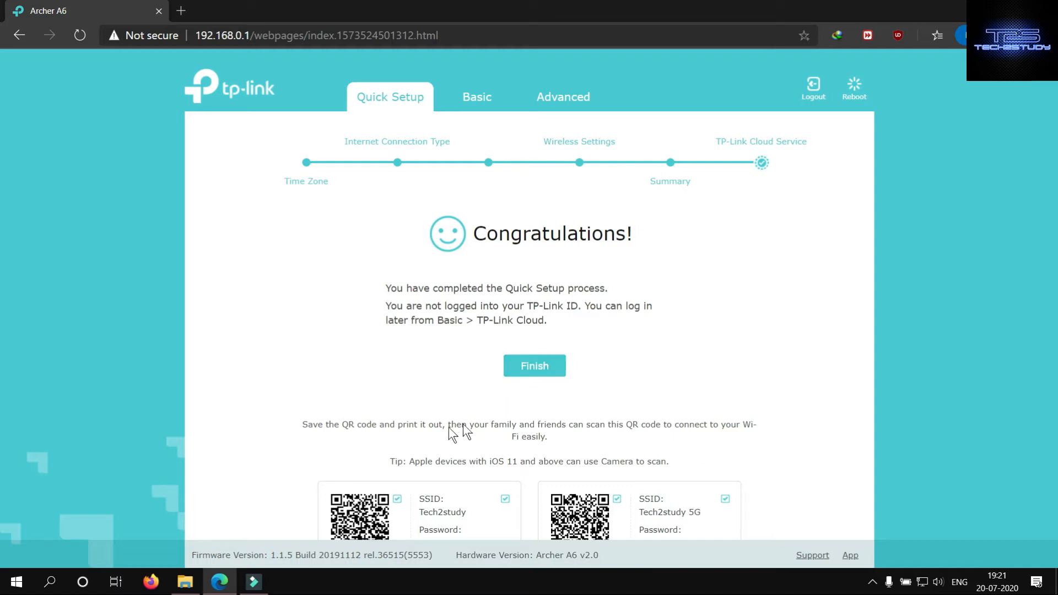
scroll(541, 448, down, 1)
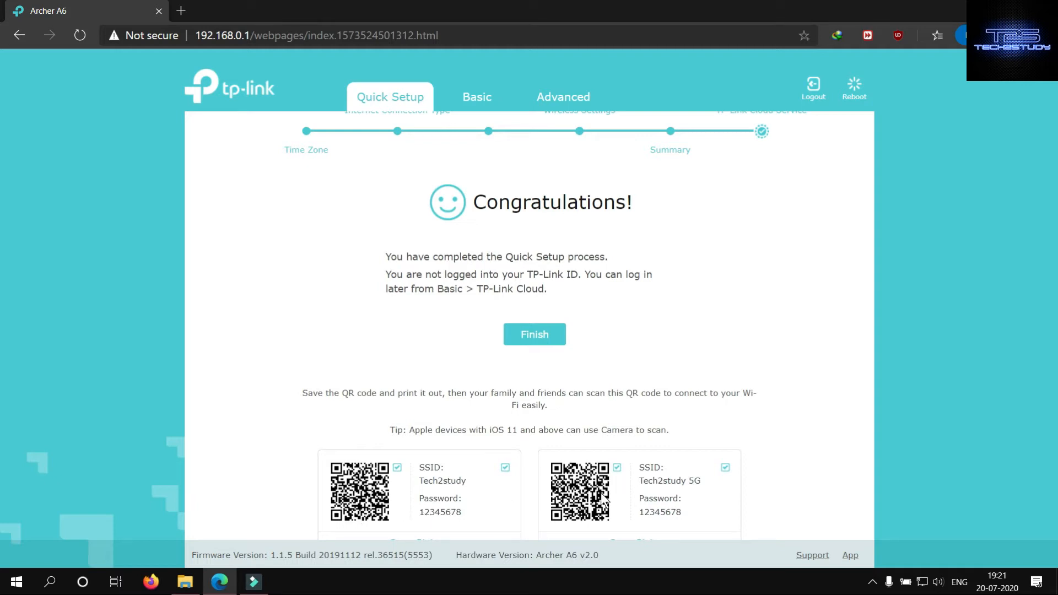
scroll(431, 458, down, 1)
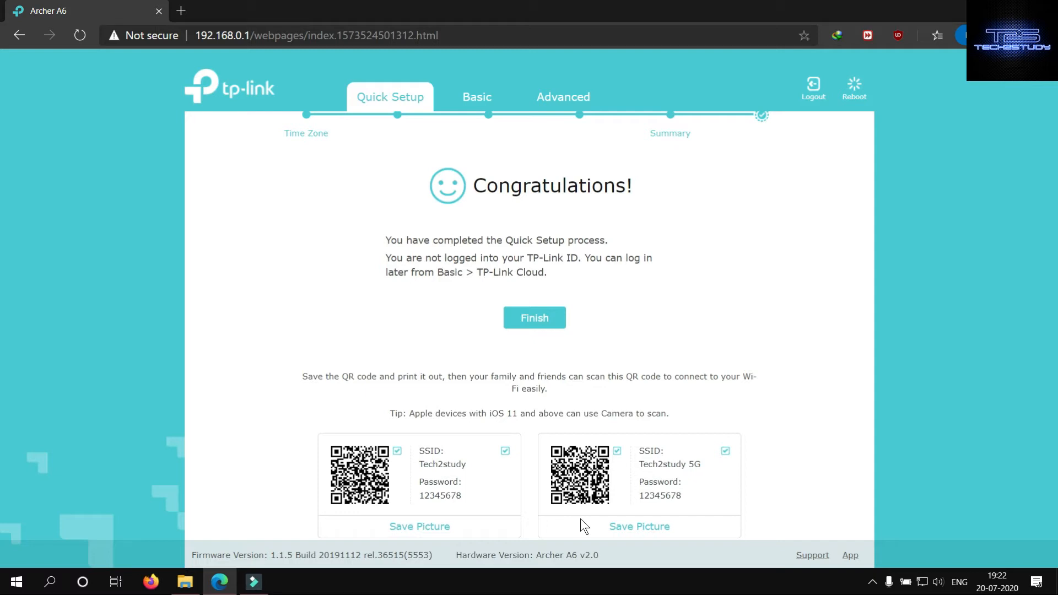
click(533, 320)
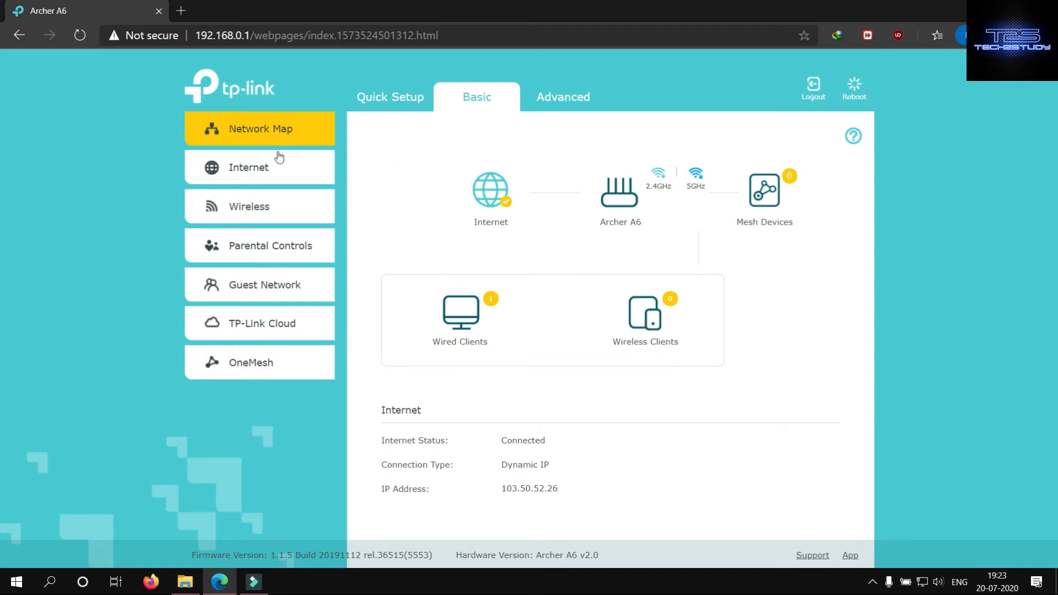
- Examine the available connection types in the basic Internet settings, leaving the selection as it is
click(259, 168)
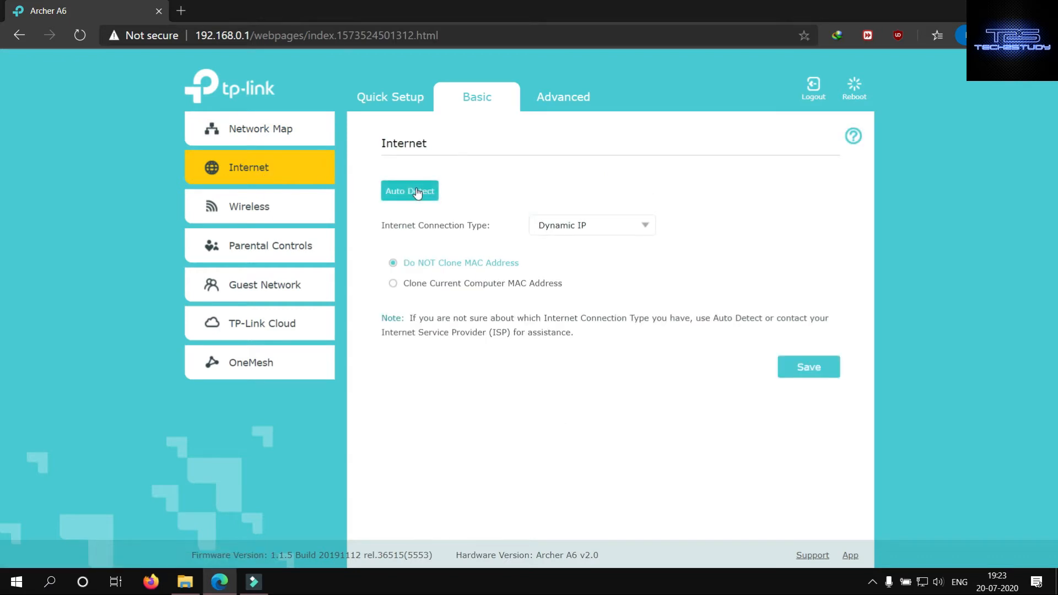
click(644, 226)
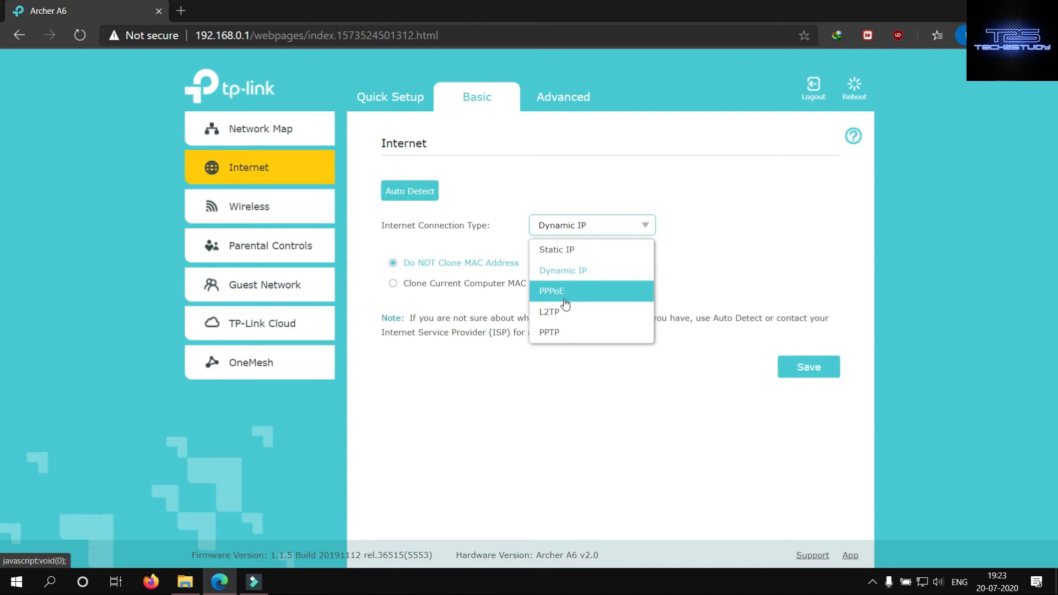
click(528, 188)
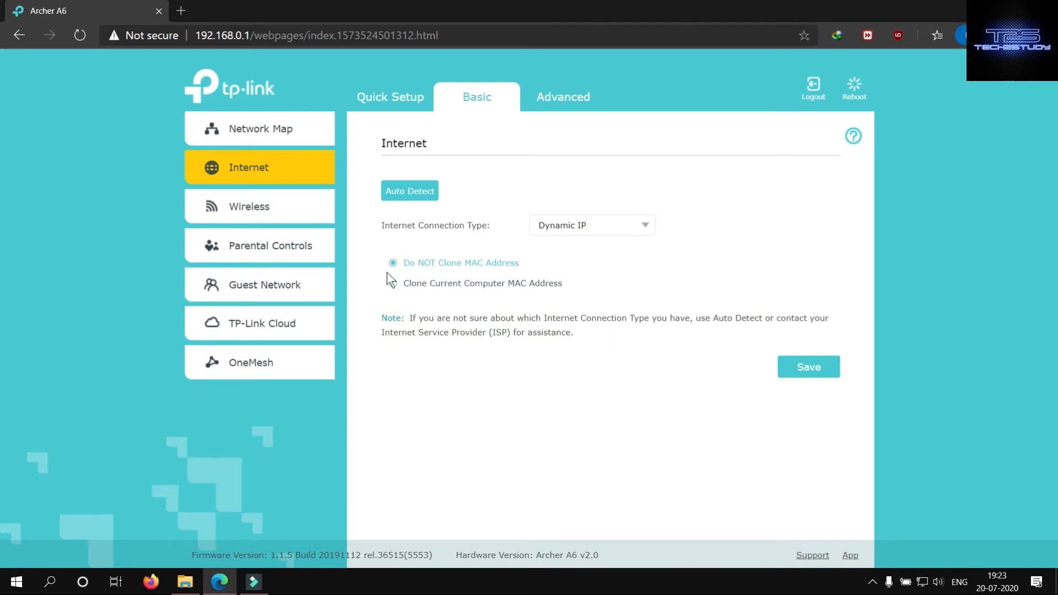
- Review the basic wireless settings and the form for adding a Parental Controls profile, without creating one
click(265, 207)
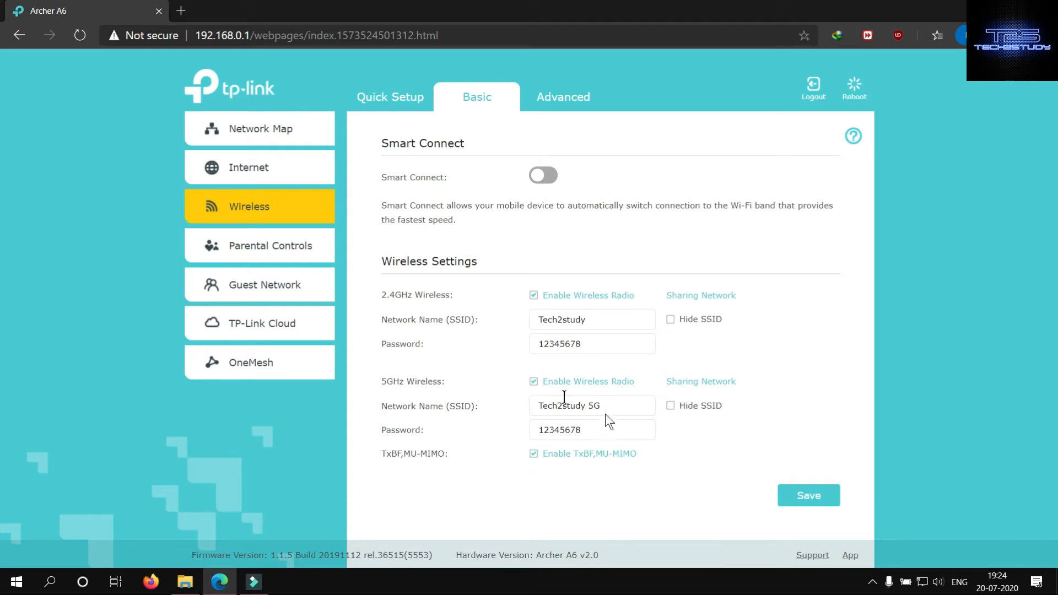
click(259, 248)
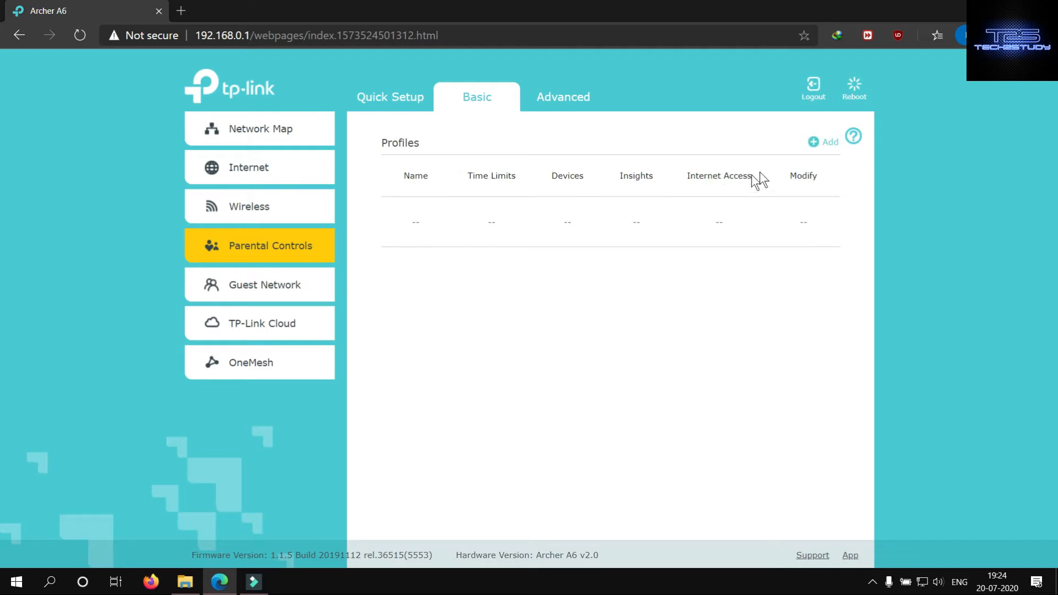
click(813, 143)
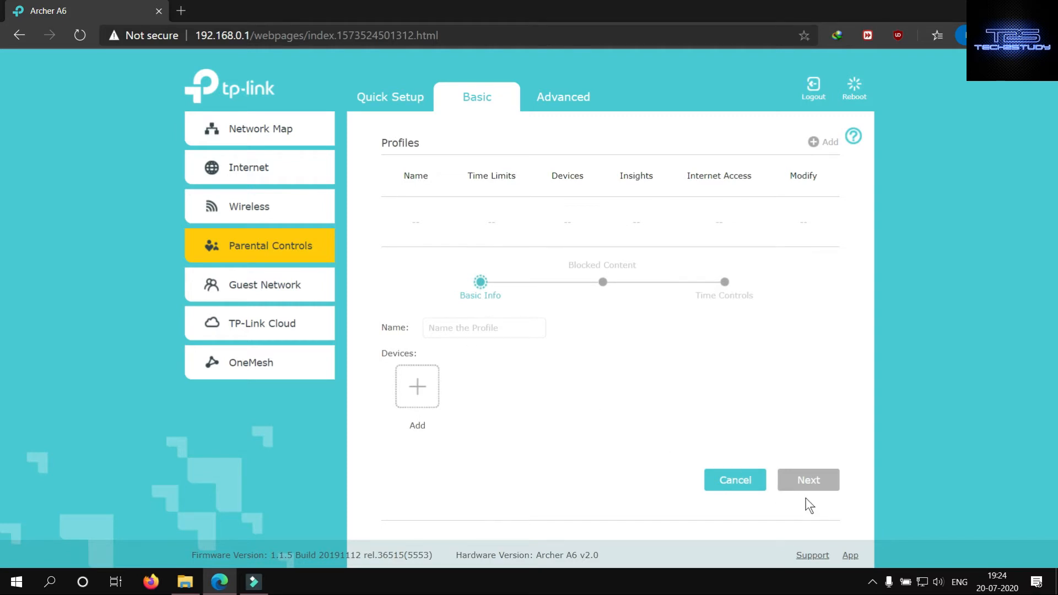
click(724, 488)
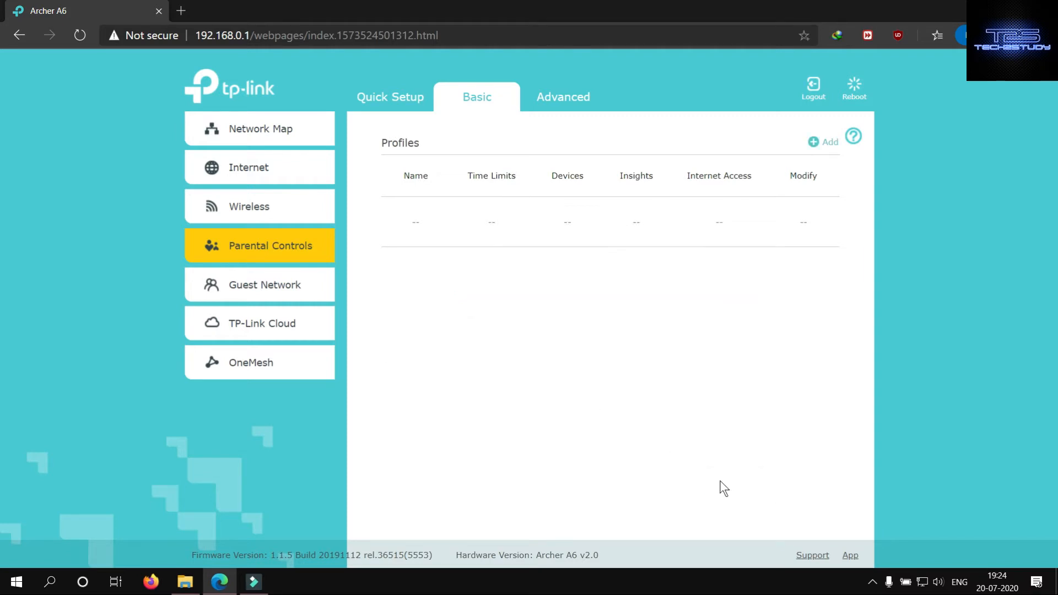
- Review the basic Guest Network, TP-Link Cloud and OneMesh pages
click(293, 291)
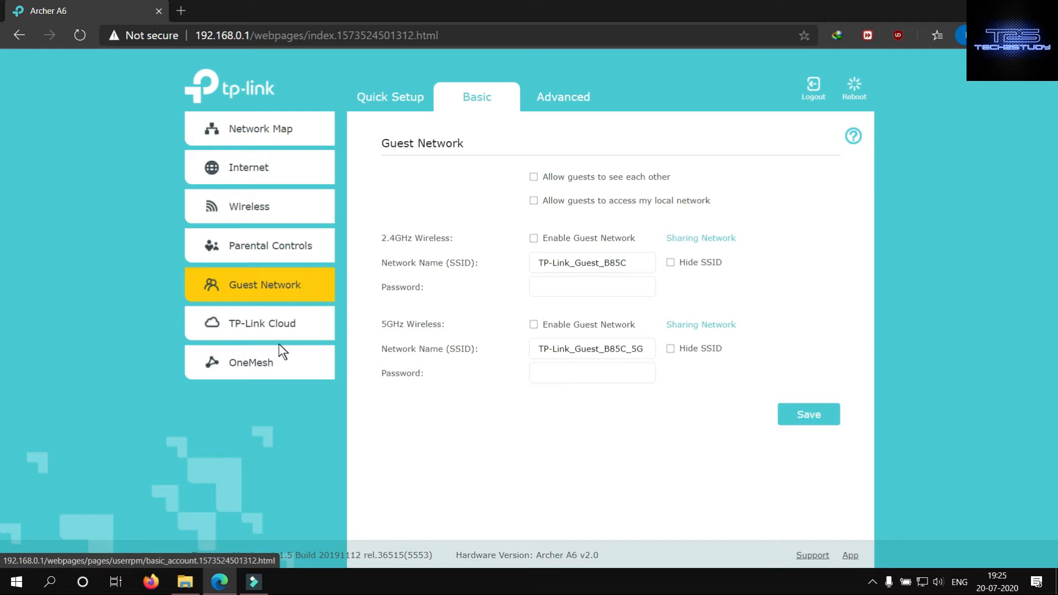
click(276, 324)
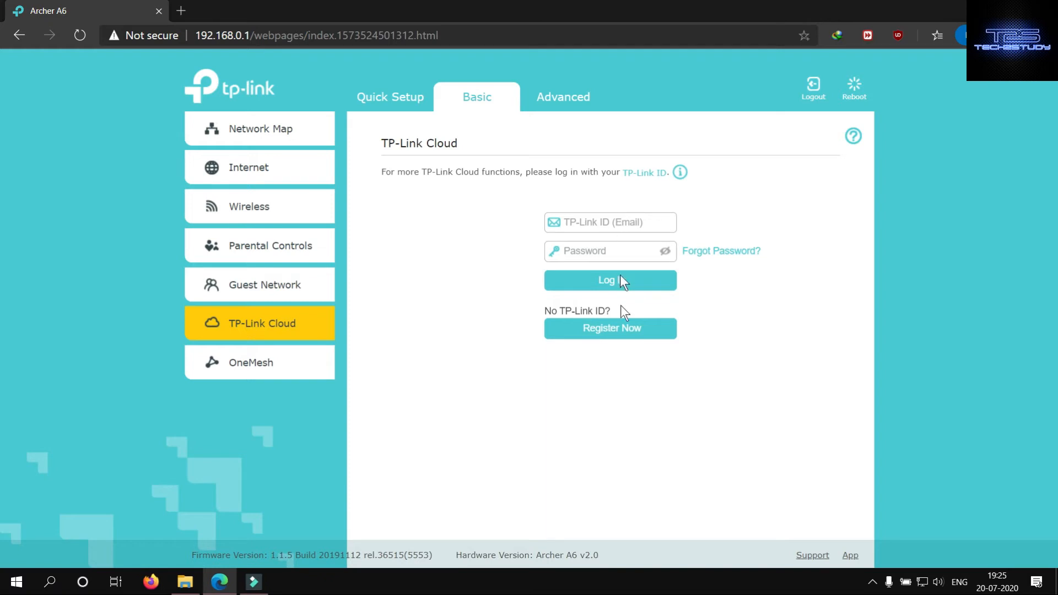
click(282, 364)
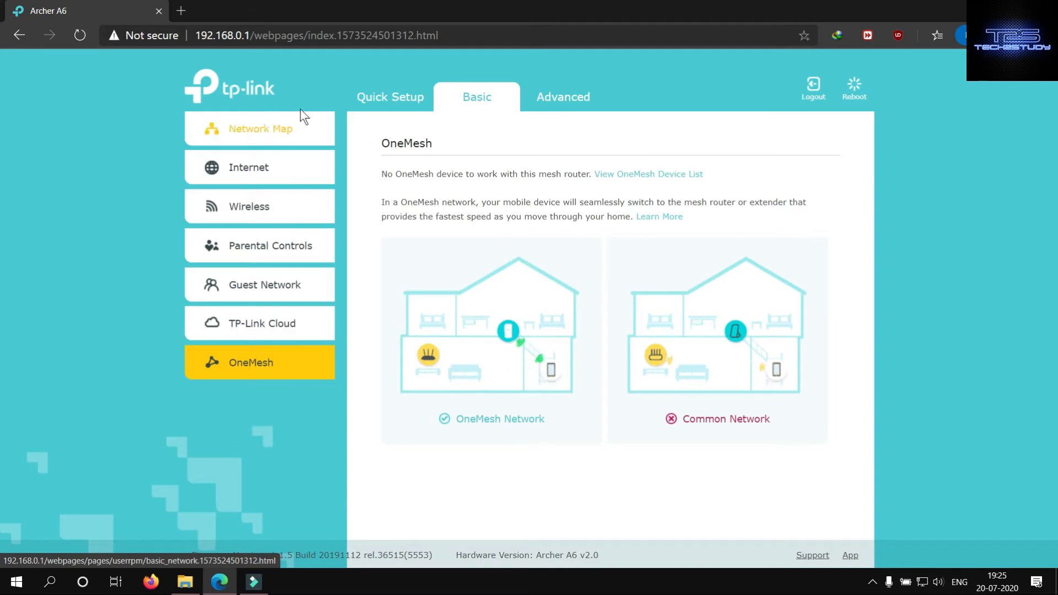
- Examine the router's advanced status overview, from the Internet and wireless details to the connected clients
click(554, 101)
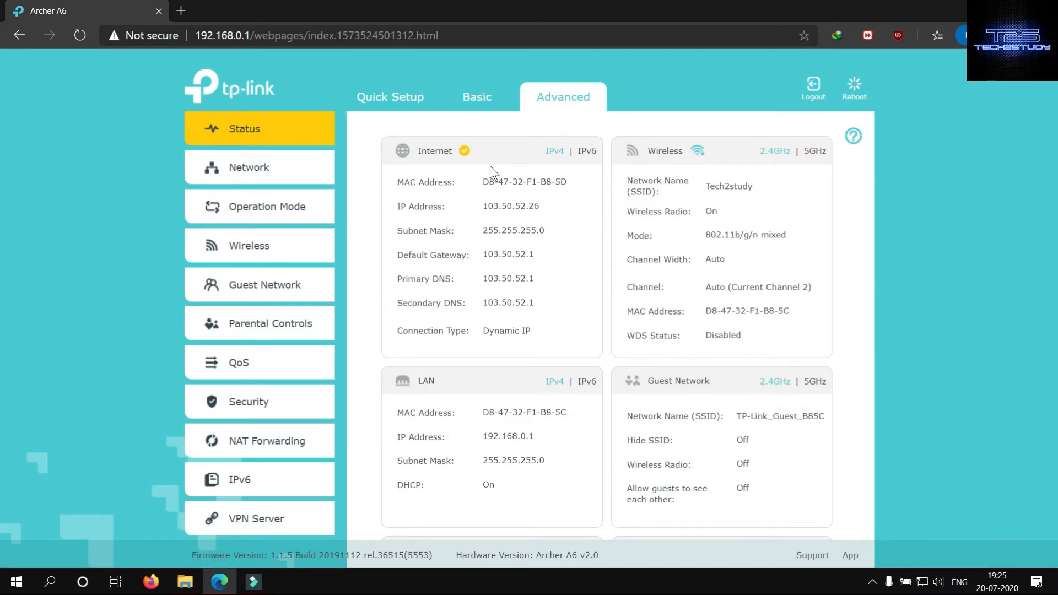
scroll(526, 175, down, 3)
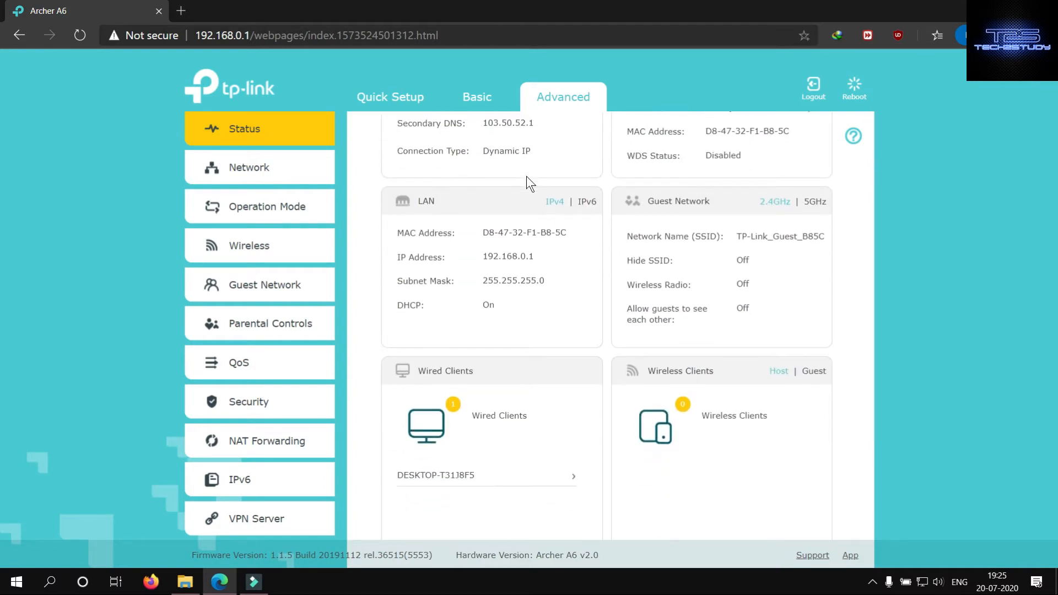
scroll(527, 178, down, 1)
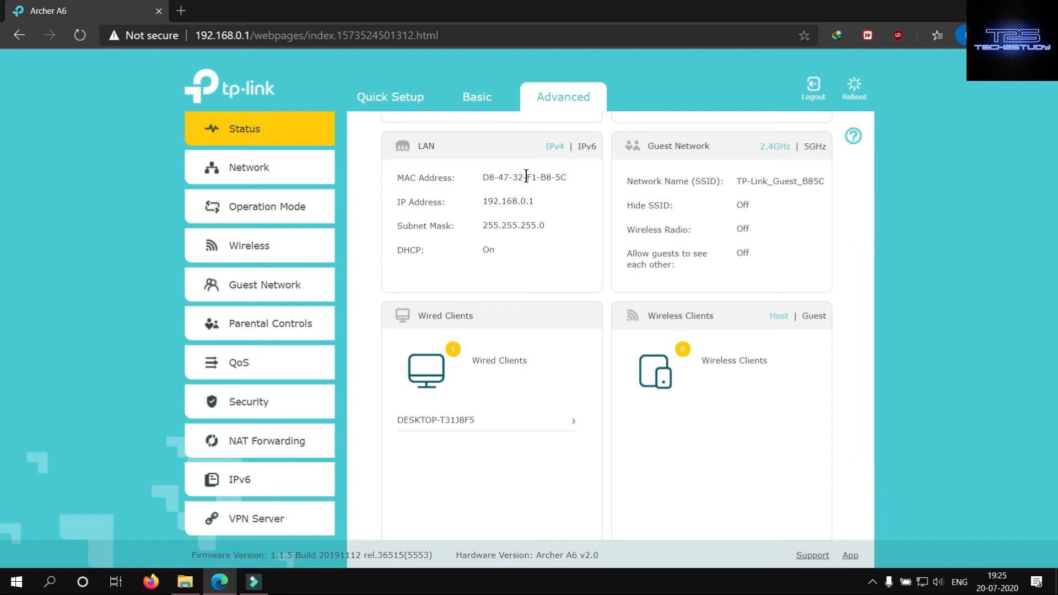
scroll(527, 176, up, 1)
scroll(527, 176, up, 4)
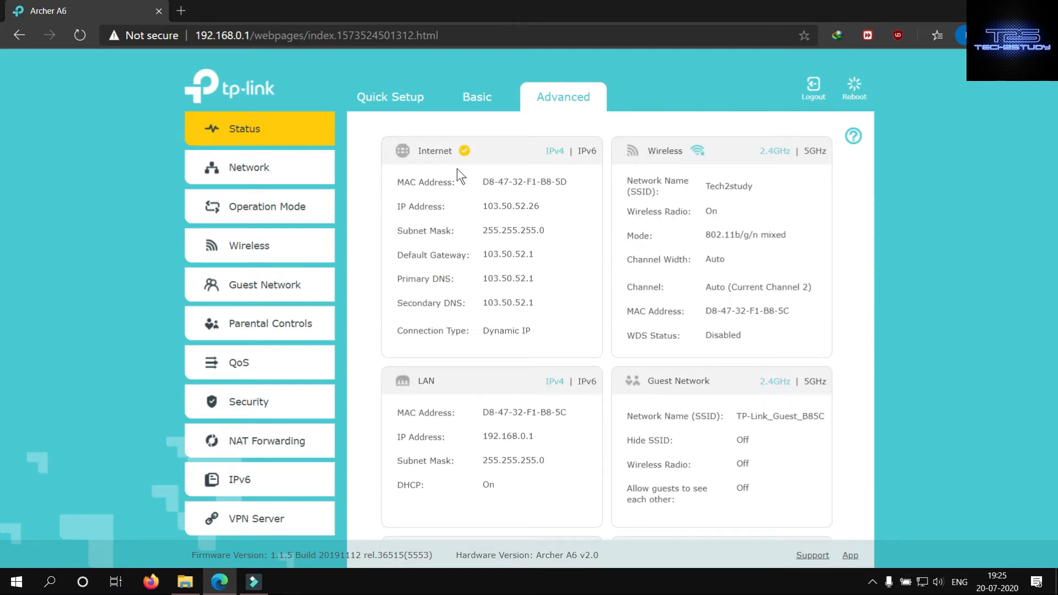
- Examine the IPv4 connection types available in the advanced network's Internet settings, leaving the selection as it is
click(242, 172)
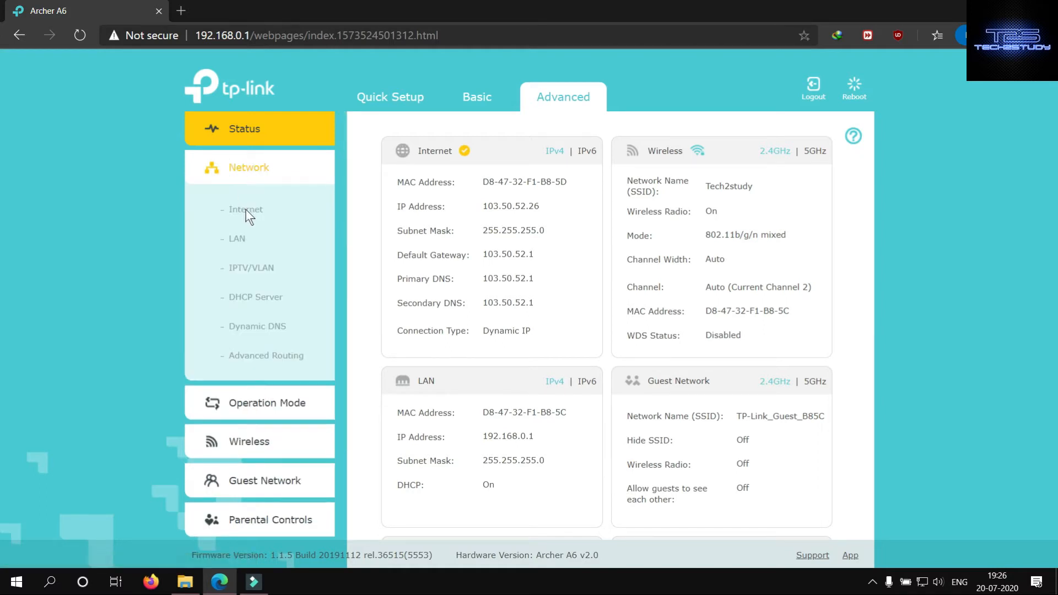
click(246, 210)
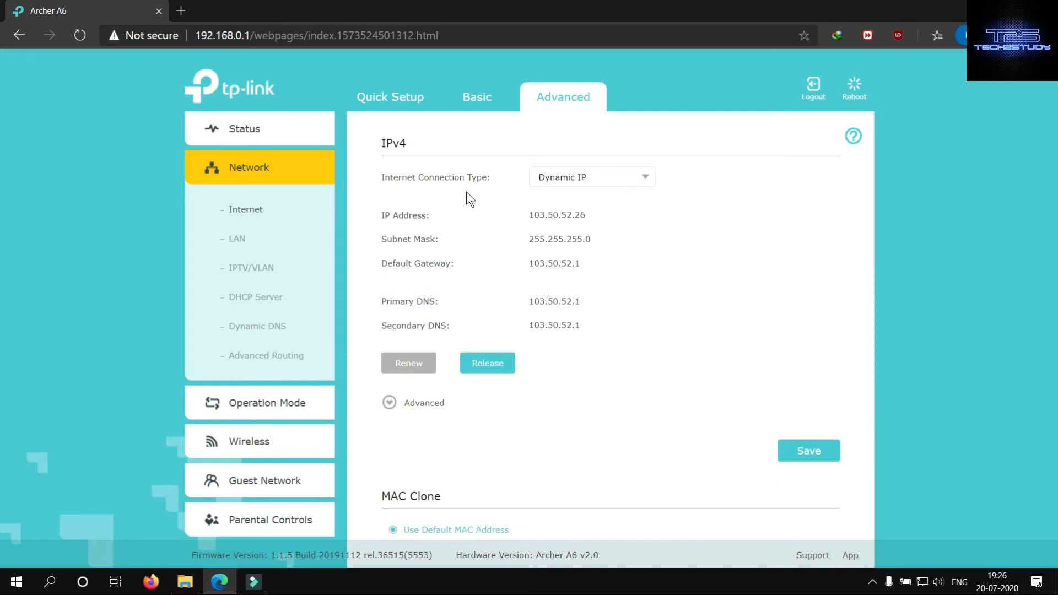
click(645, 178)
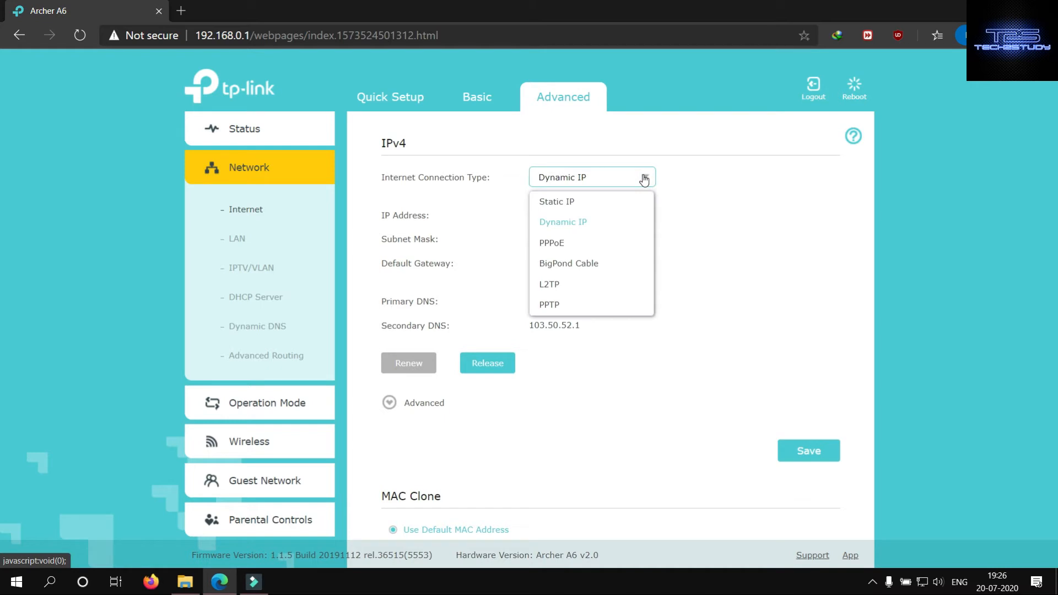
click(646, 181)
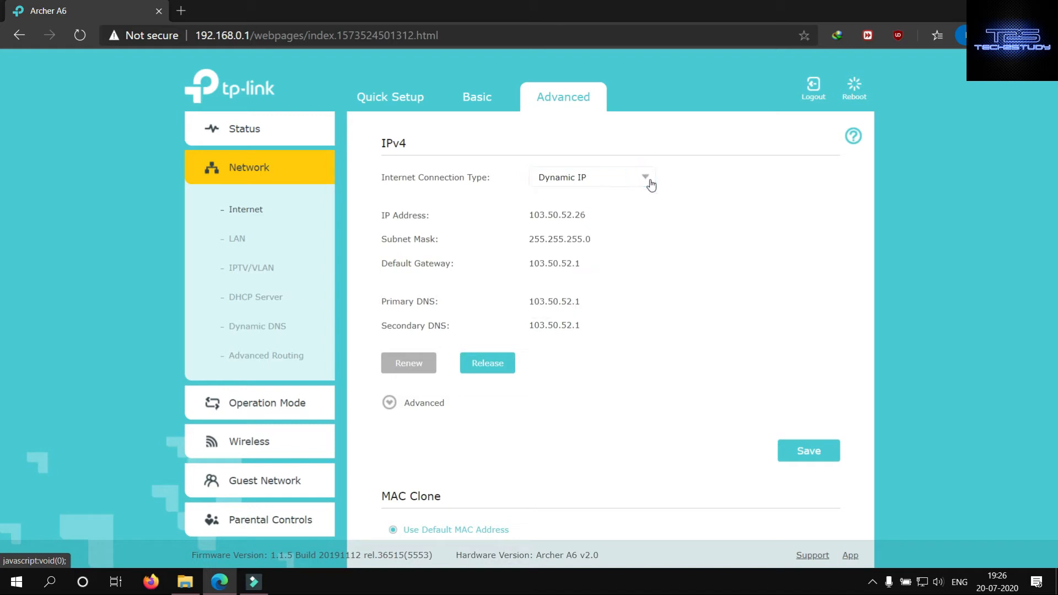
- Examine the Internet connection types, the advanced DNS, MTU and host name options, and the MAC Clone choices without changing them
click(650, 182)
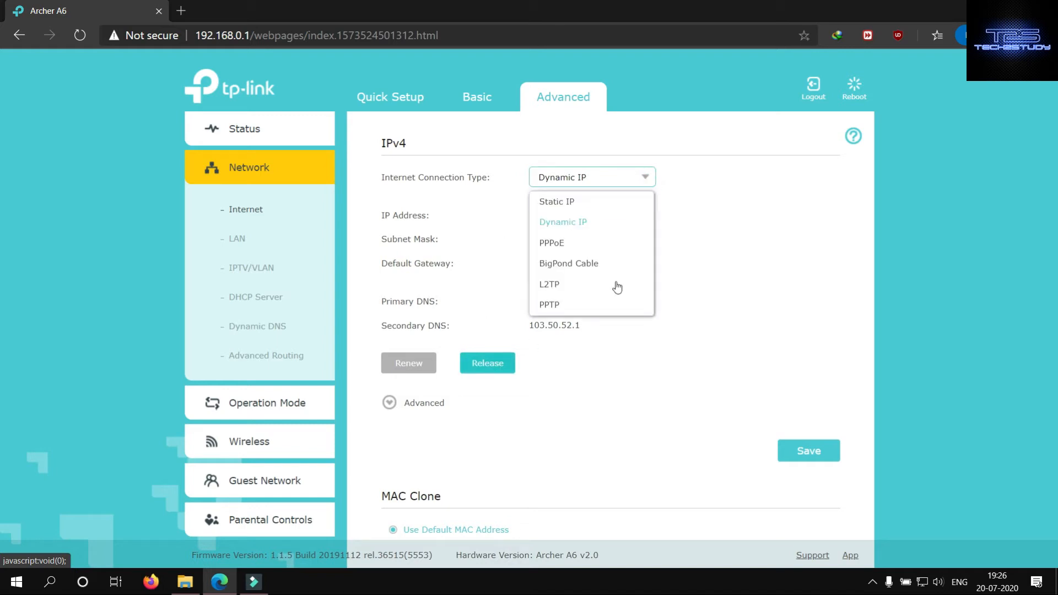
click(648, 177)
scroll(440, 361, down, 3)
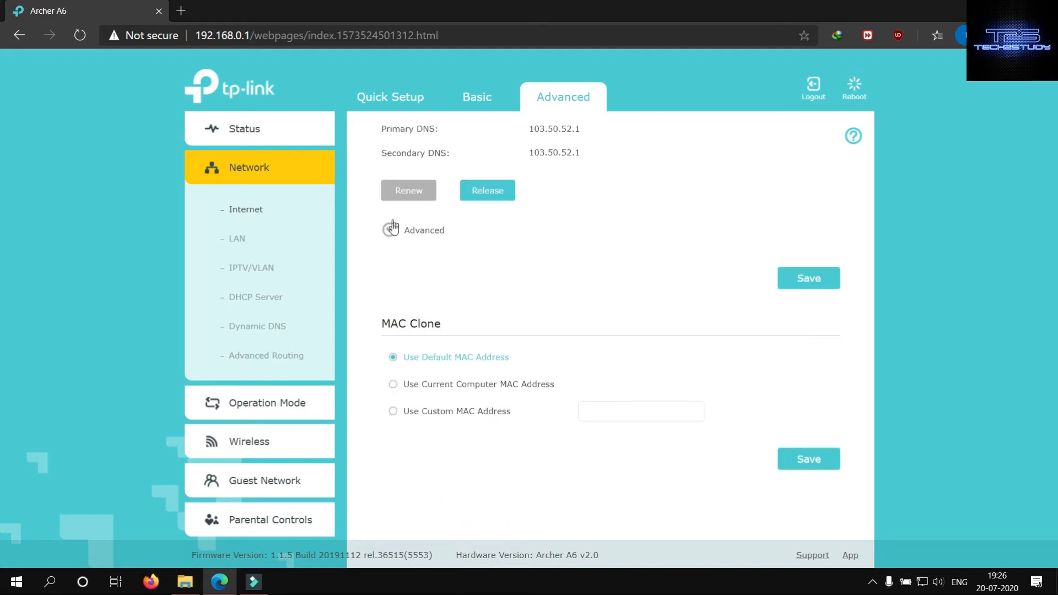
click(390, 232)
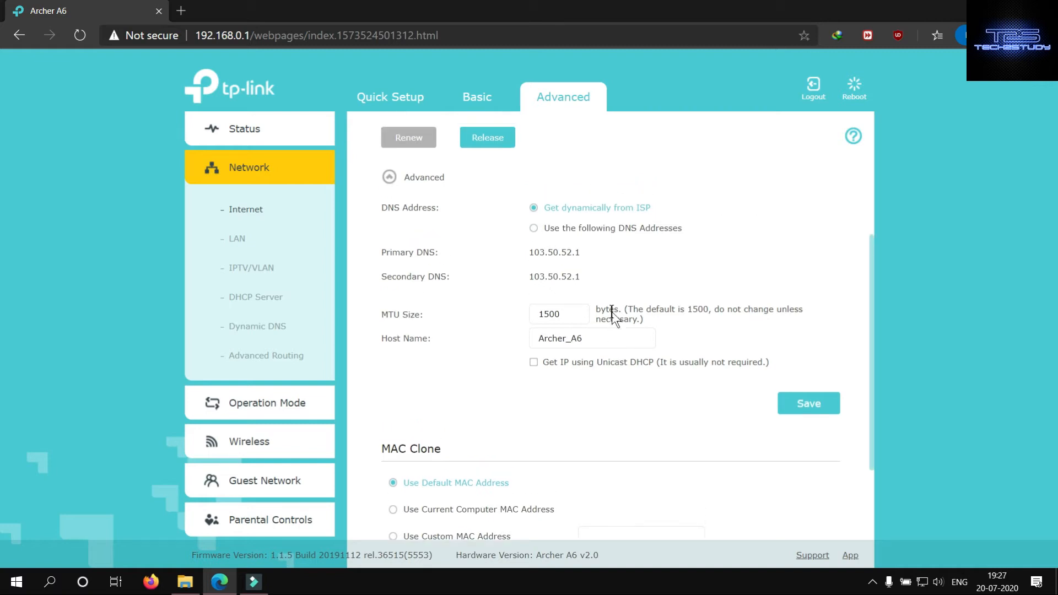
scroll(556, 276, up, 1)
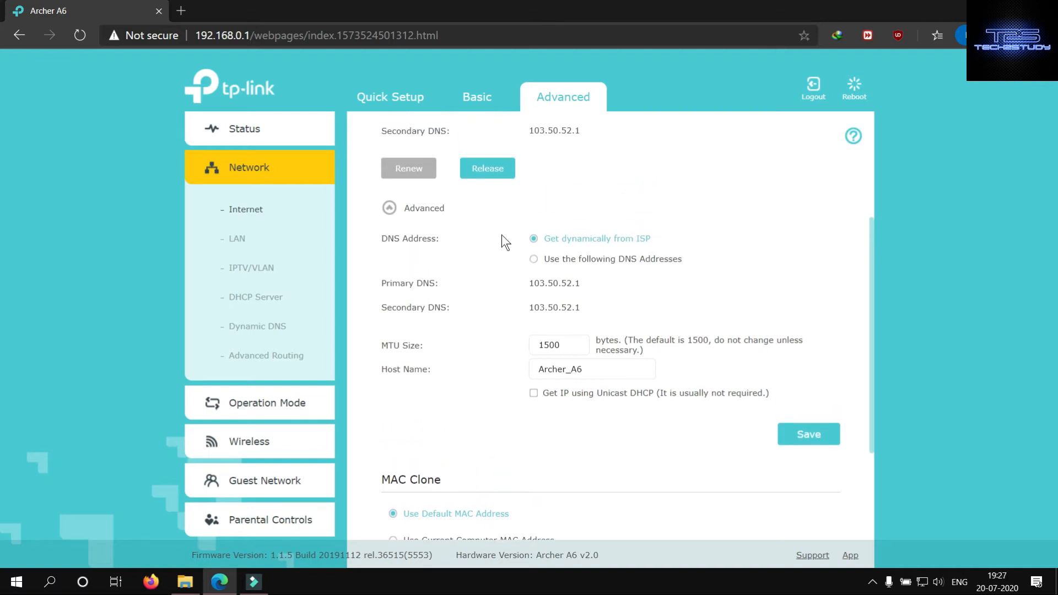
click(390, 208)
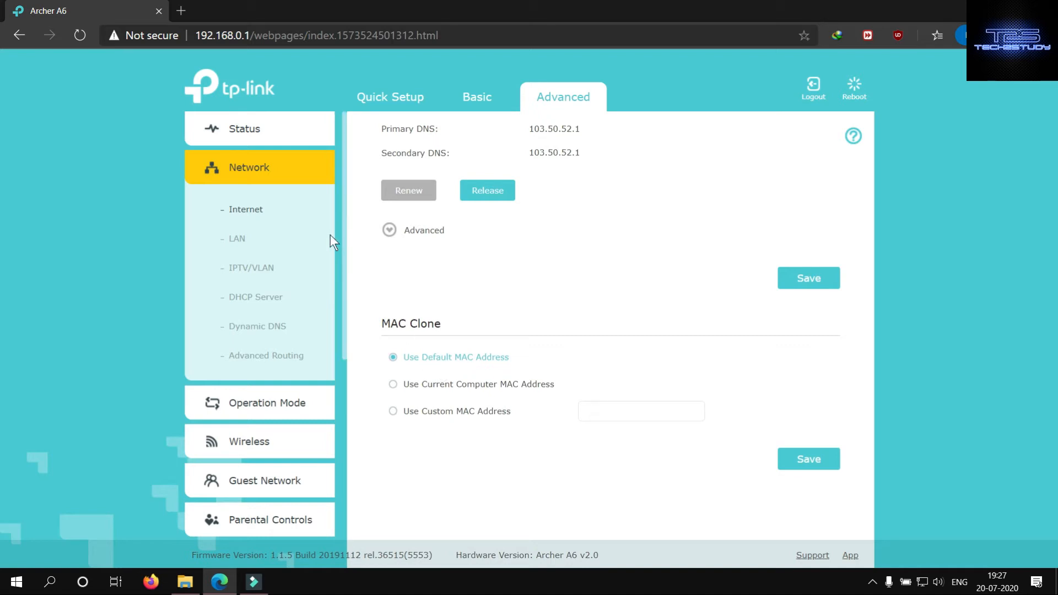
- Review the advanced network's LAN, IPTV/VLAN and DHCP Server settings pages without changing any values
click(249, 238)
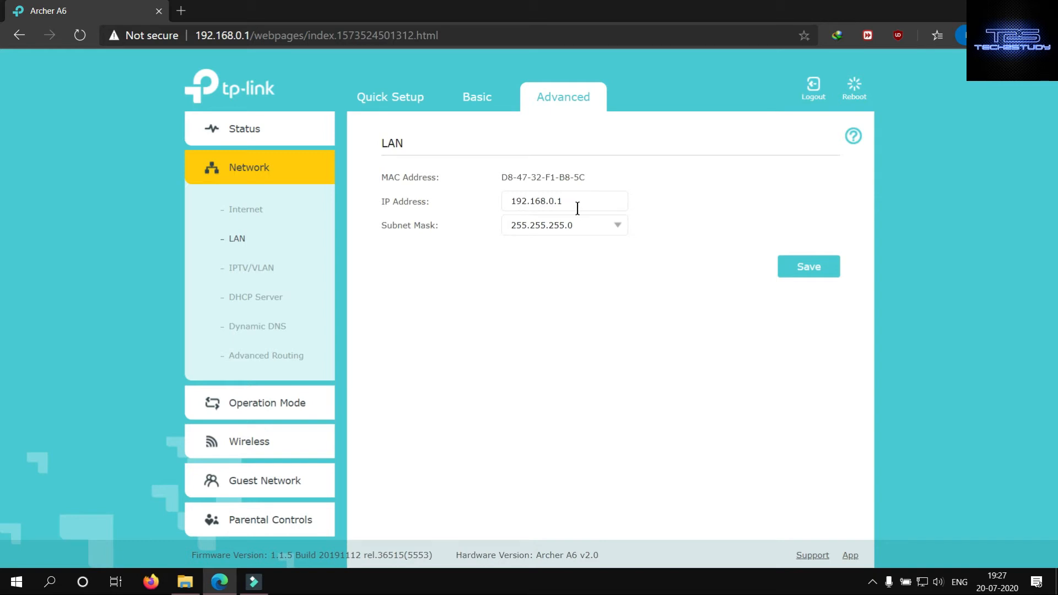
drag(577, 201, 475, 204)
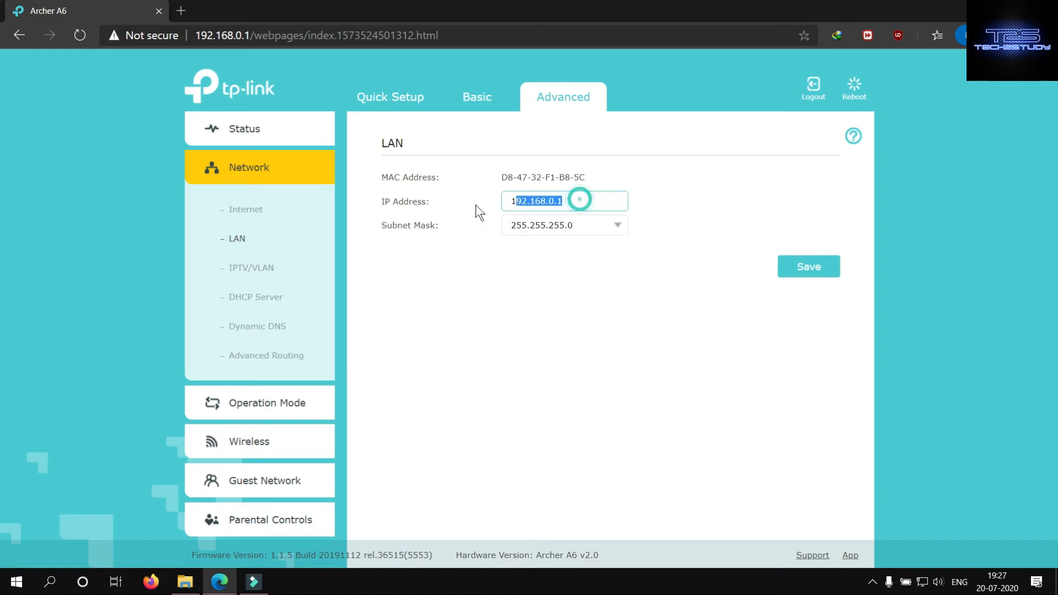
click(468, 319)
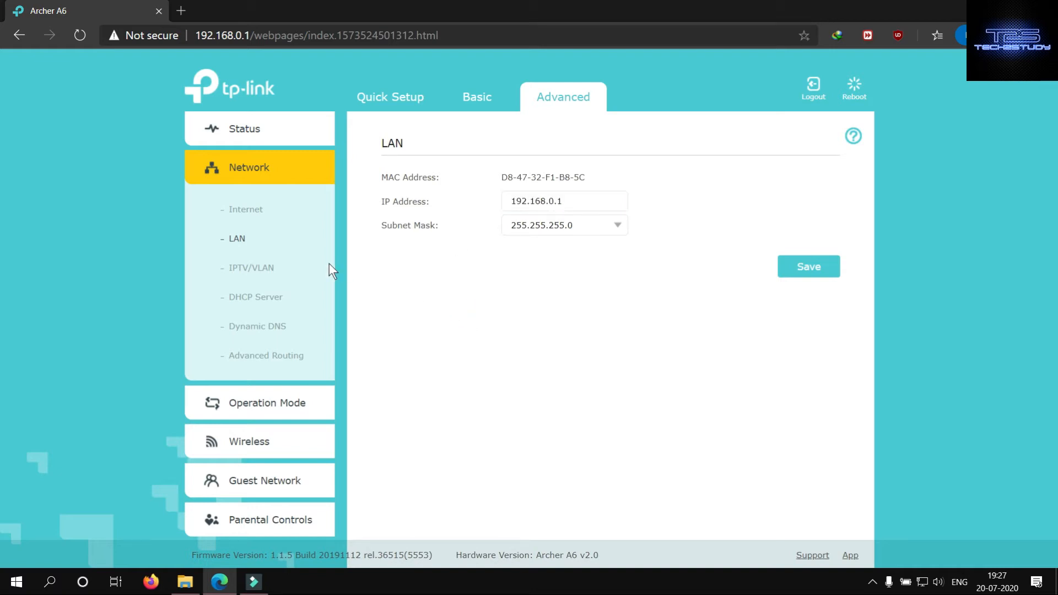
click(253, 268)
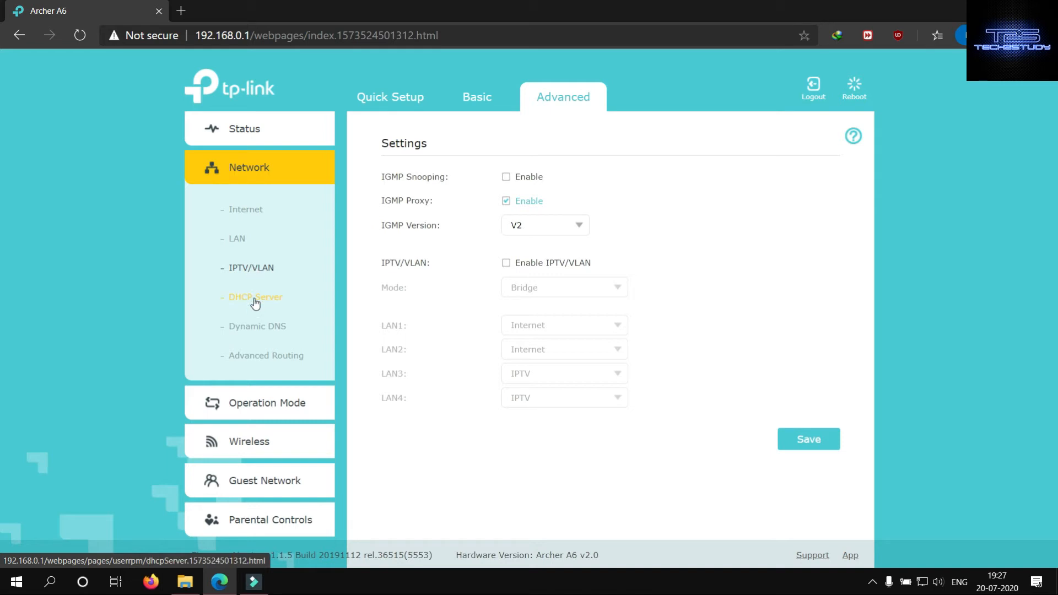
click(255, 301)
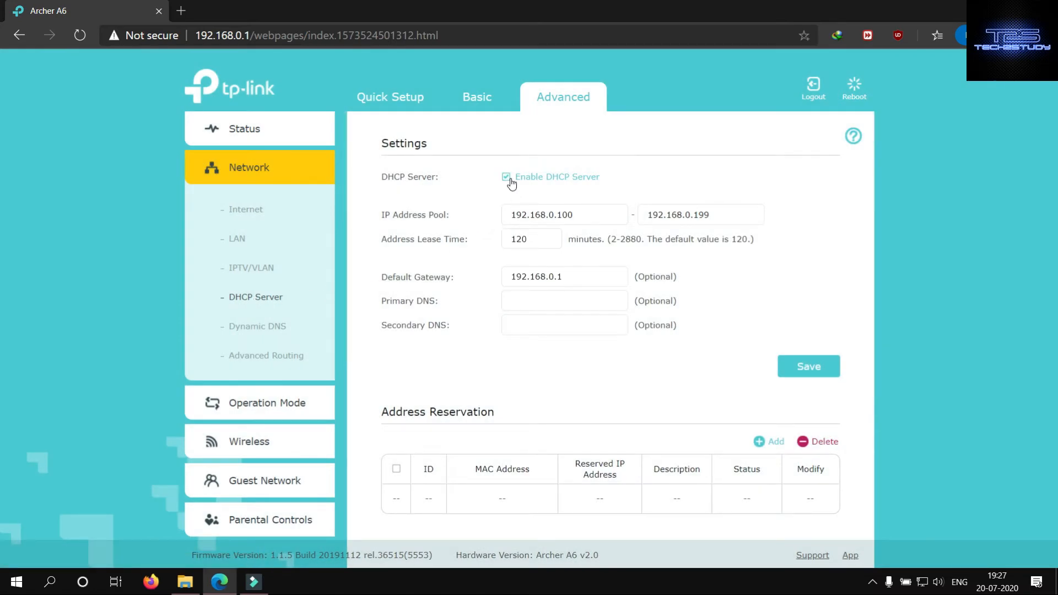
- Review the Dynamic DNS providers, including the NO-IP form, plus the Advanced Routing and Operation Mode pages, keeping TP-Link as the DDNS provider
click(267, 331)
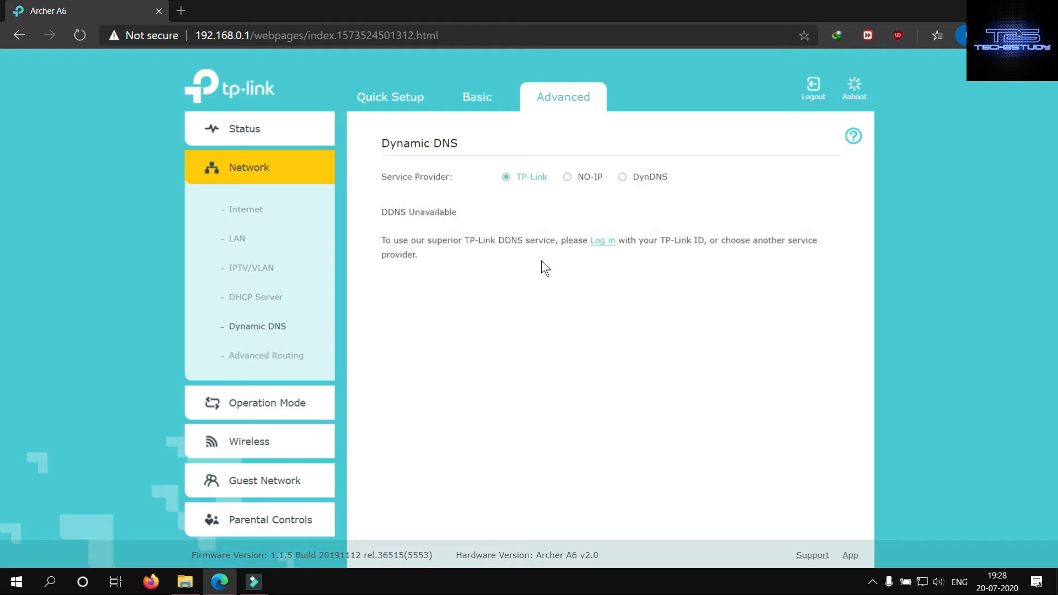
click(568, 178)
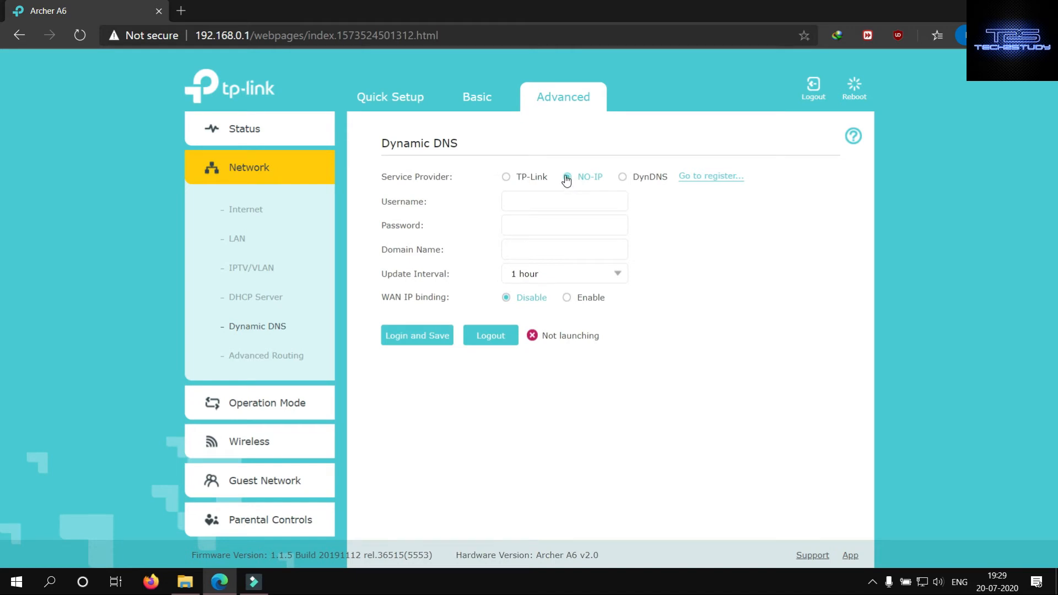
click(507, 178)
click(276, 354)
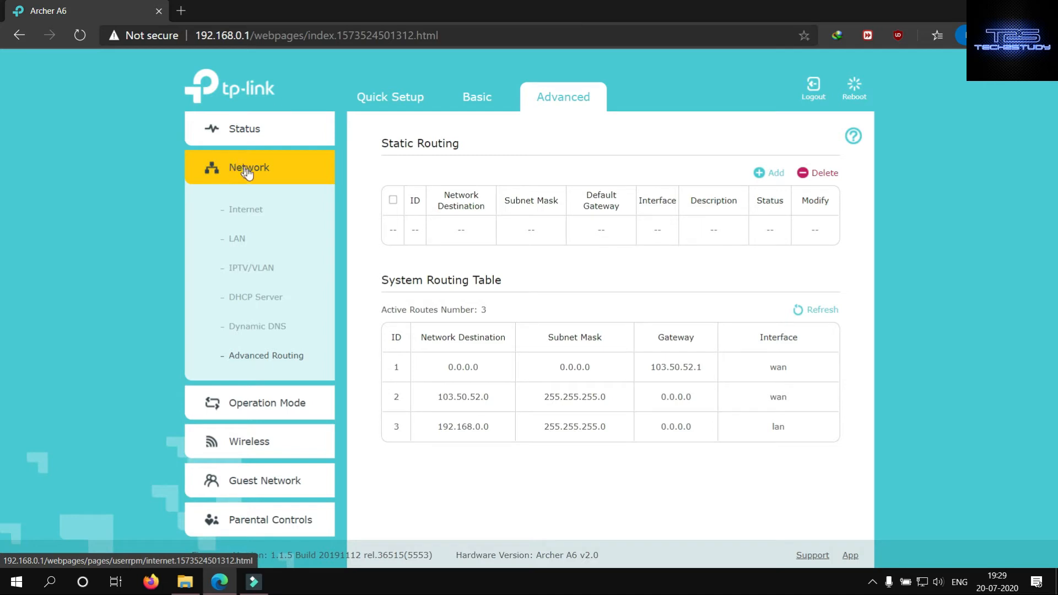
click(285, 414)
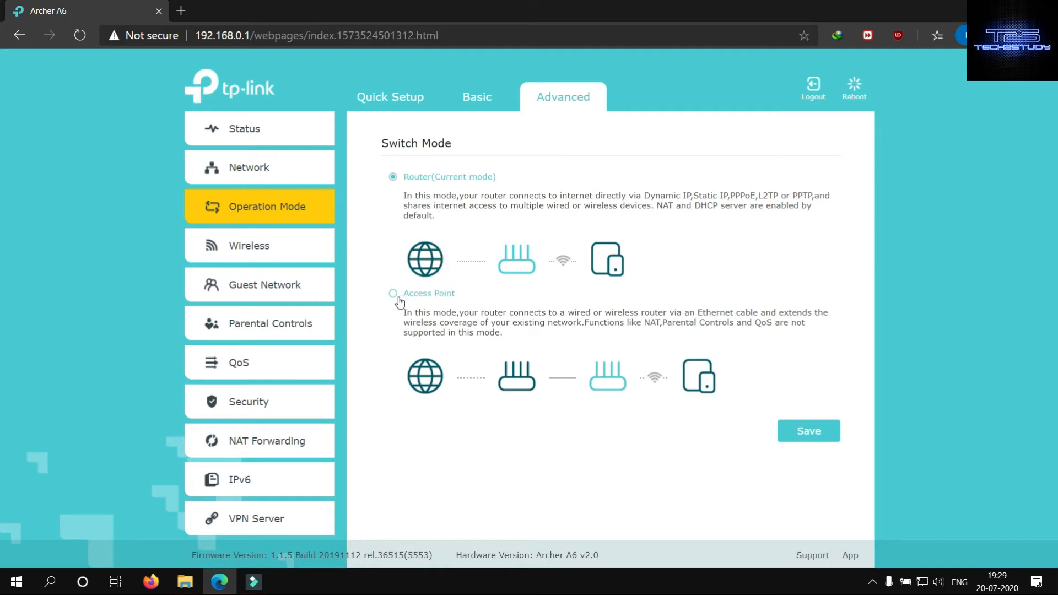
- Examine the 2.4GHz settings on the advanced Wireless Settings page, including the available security types, keeping WPA/WPA2-Personal
click(243, 252)
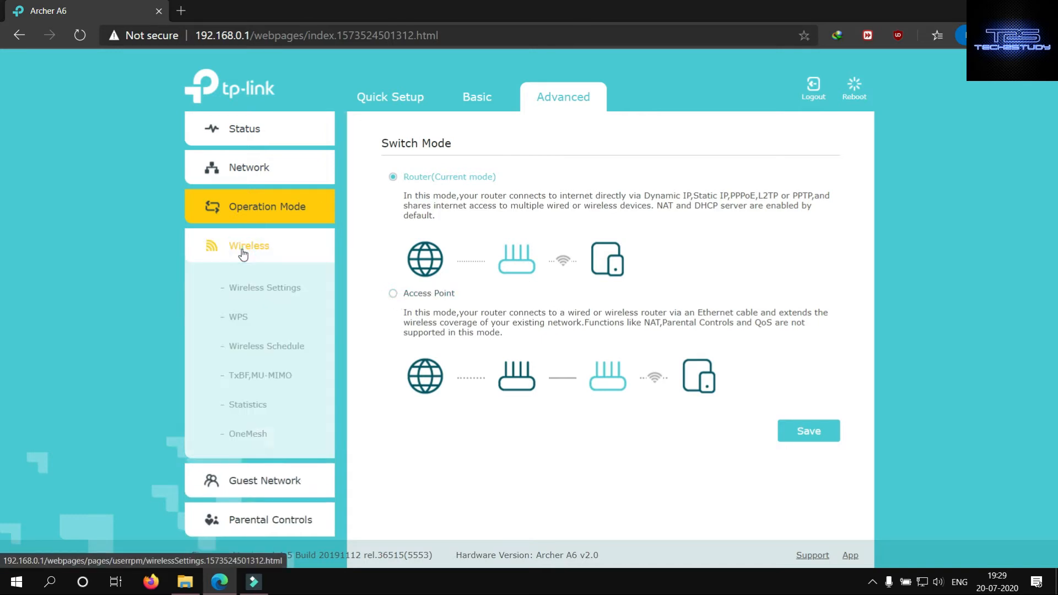
click(253, 288)
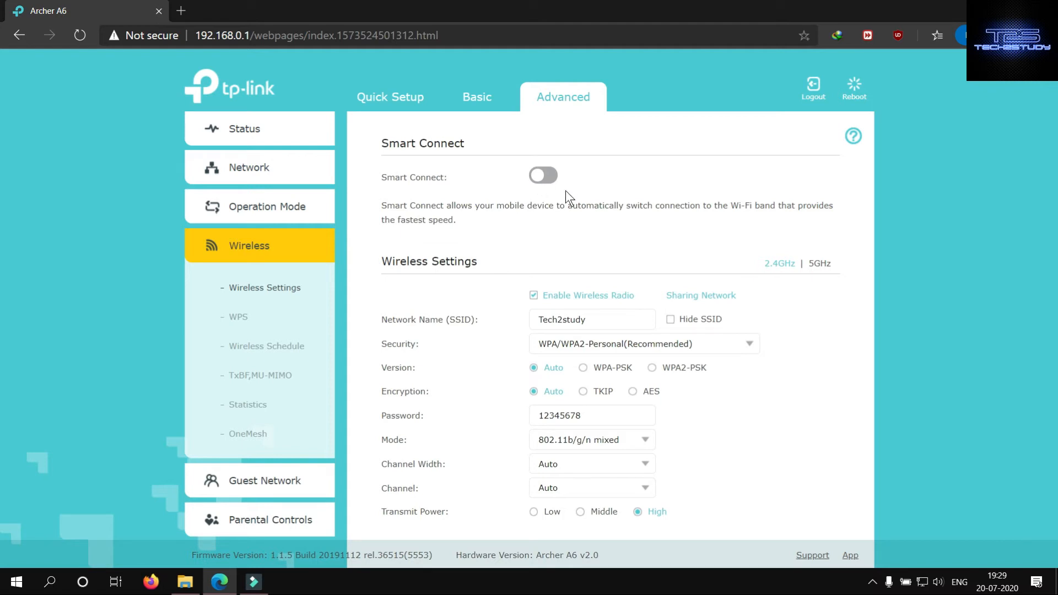
scroll(565, 190, down, 2)
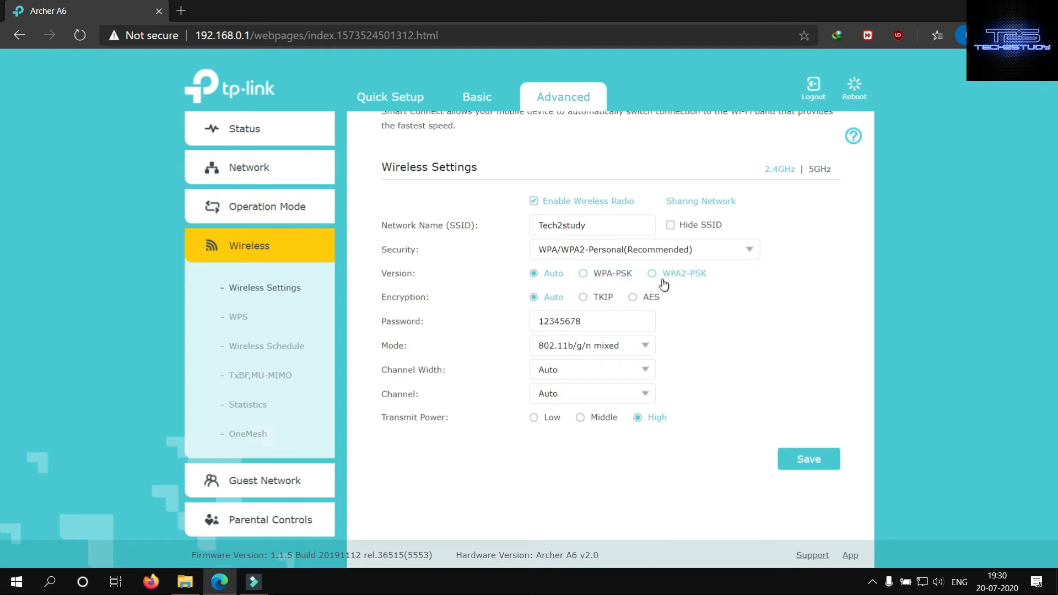
click(600, 254)
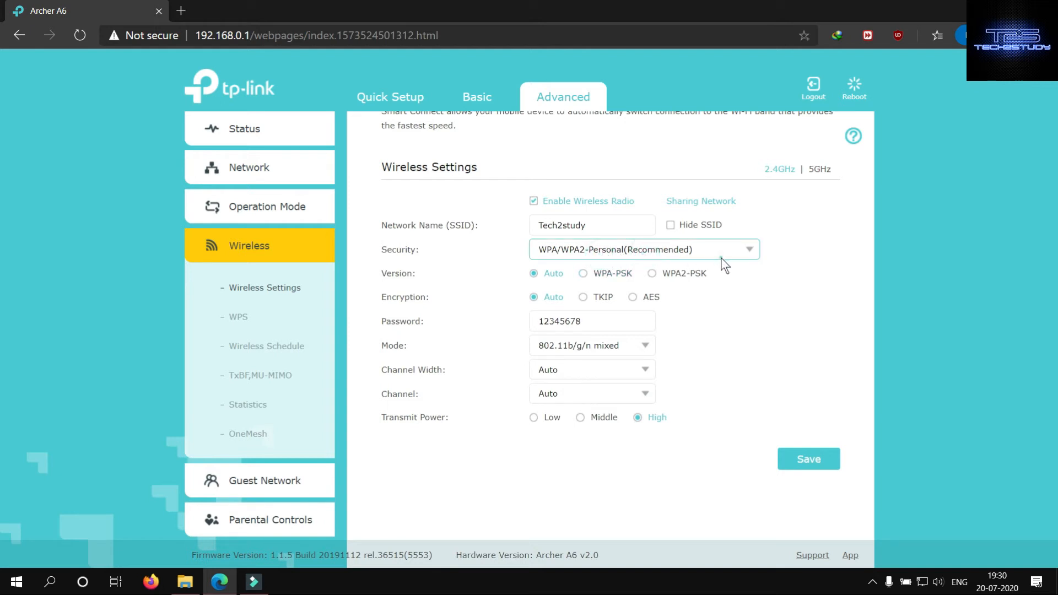
click(749, 251)
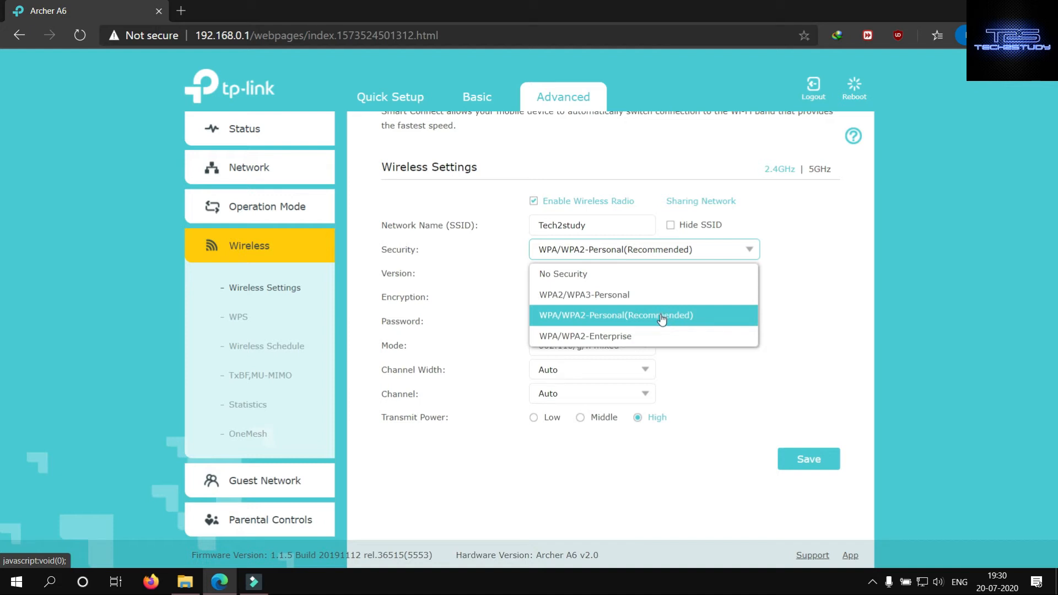
click(826, 278)
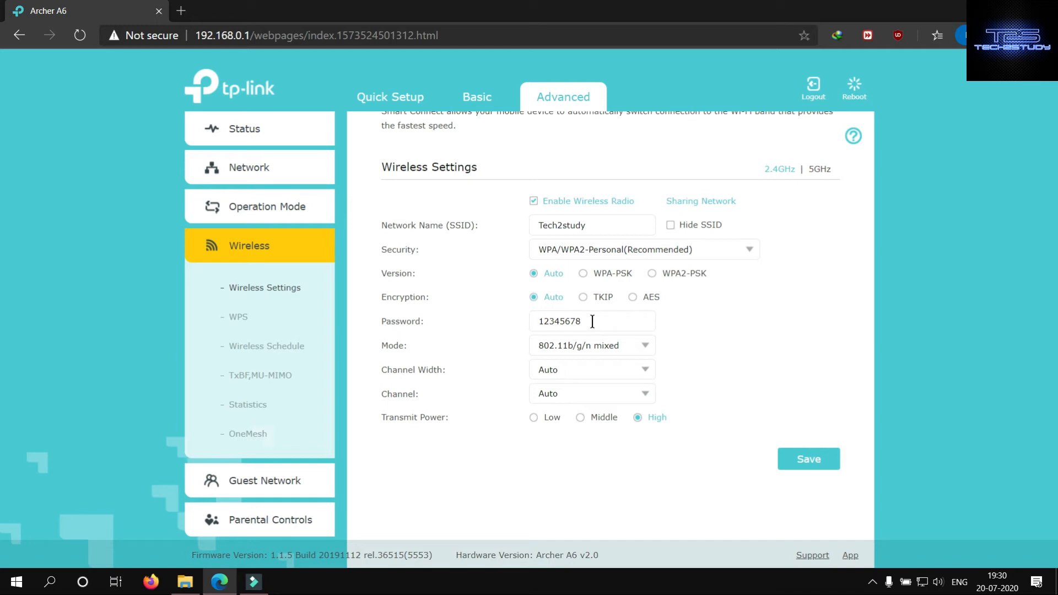
- Examine the mode, channel width and channel options offered for the 2.4GHz network, leaving the current selections in place
click(647, 351)
click(638, 408)
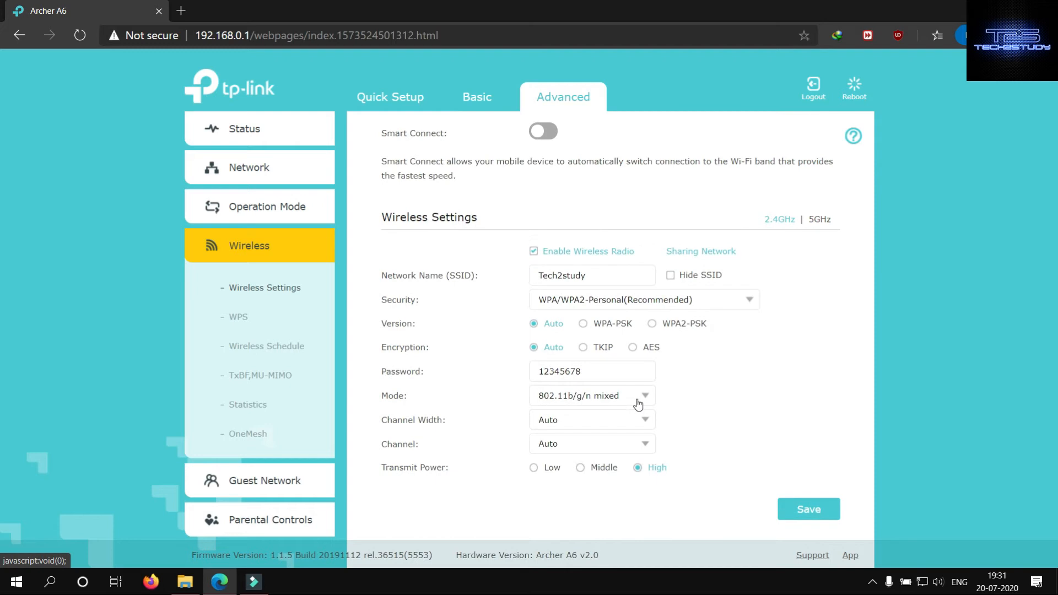
click(639, 402)
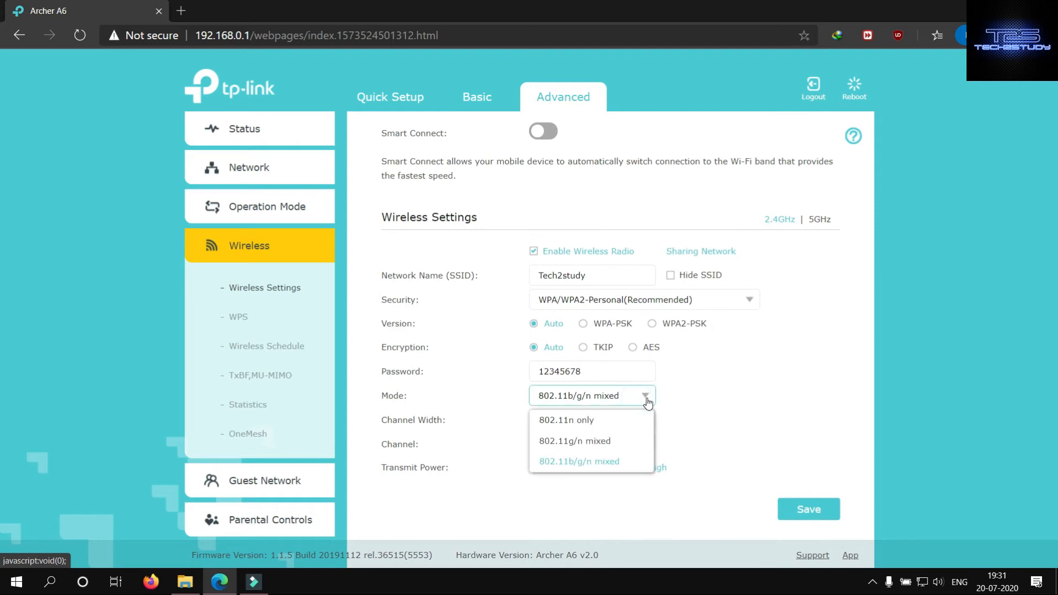
click(648, 403)
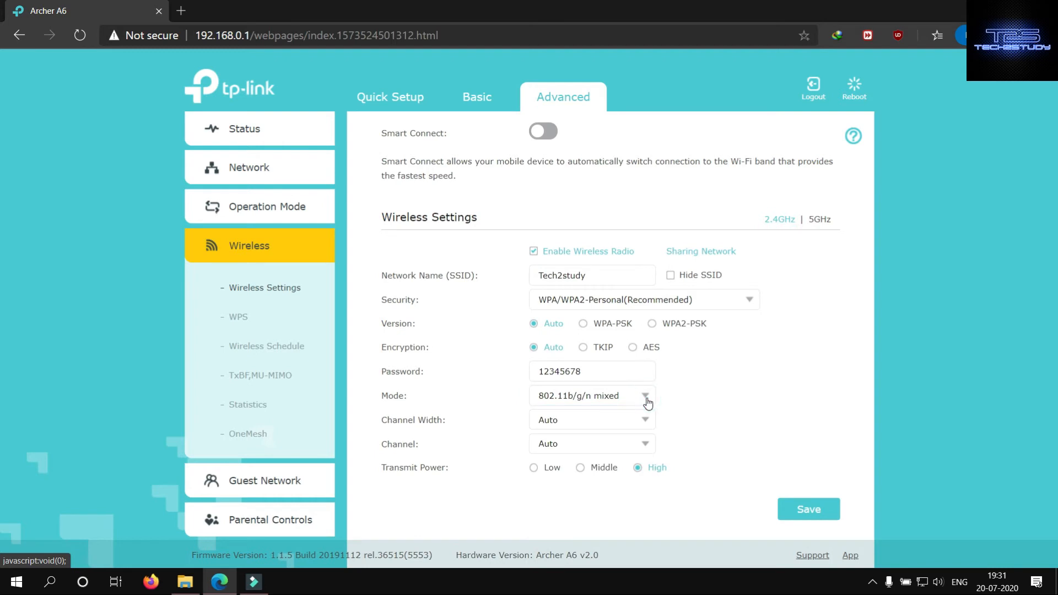
click(647, 422)
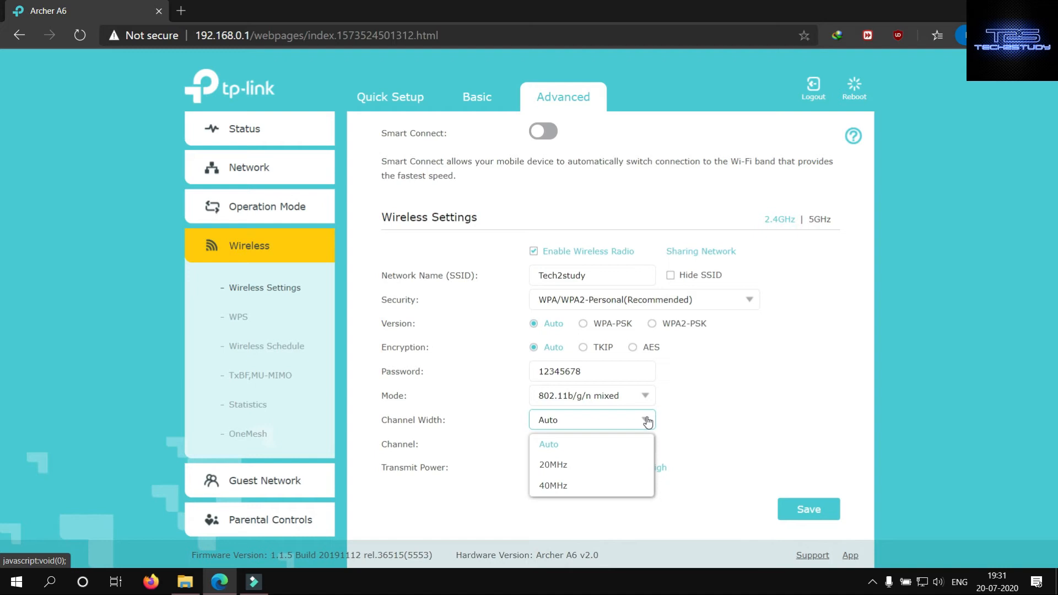
click(648, 421)
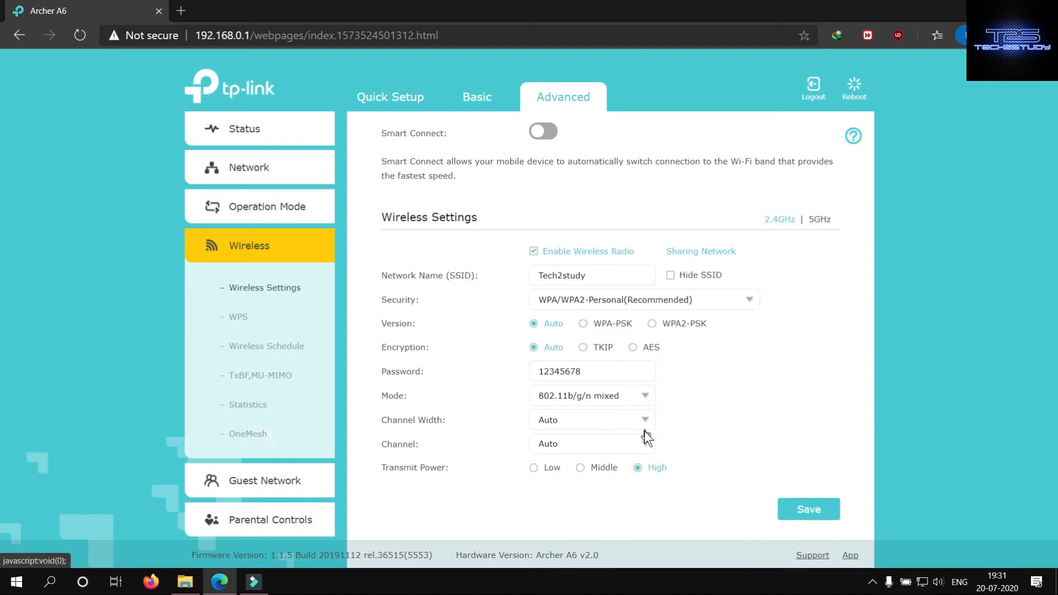
click(646, 447)
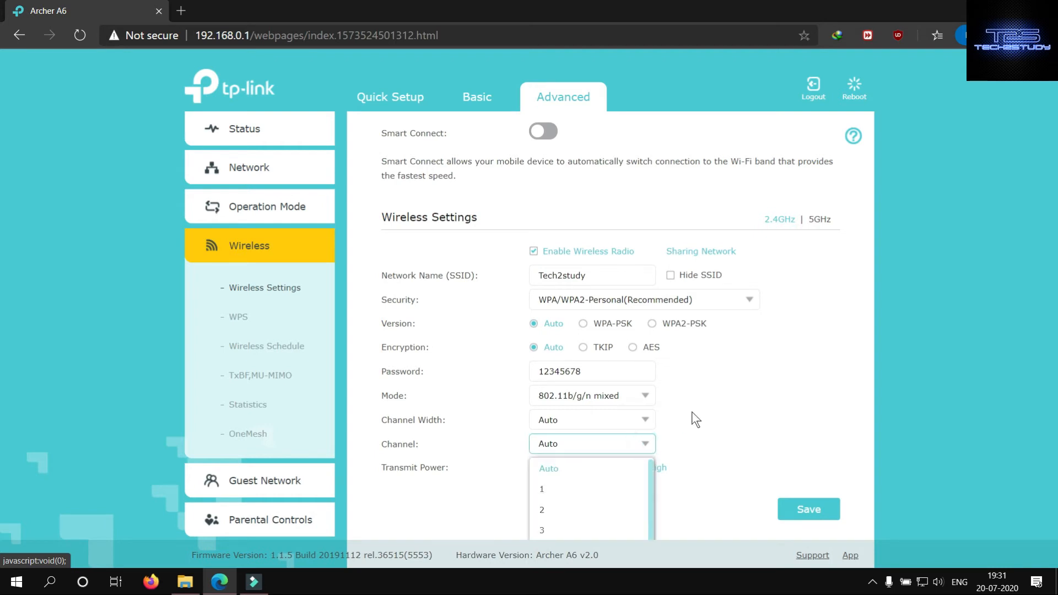
scroll(692, 412, down, 1)
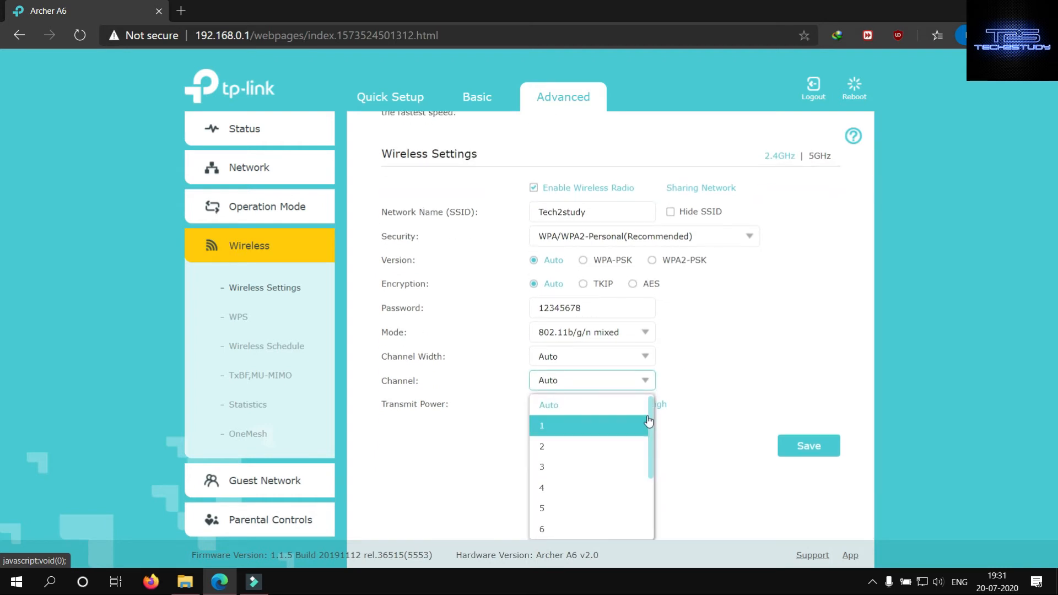
drag(650, 415, 646, 527)
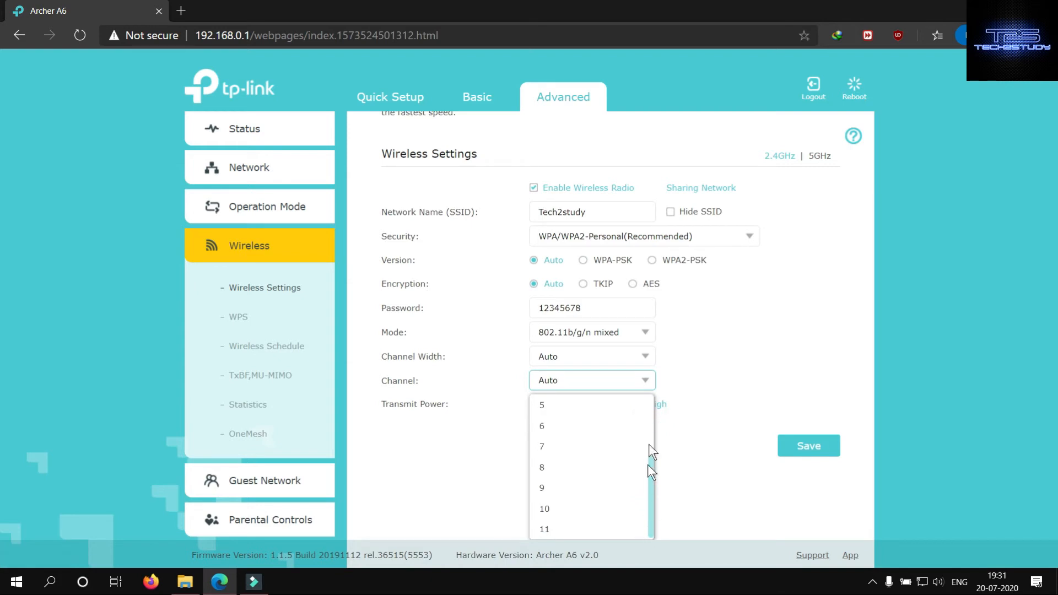
drag(647, 465, 653, 410)
click(692, 402)
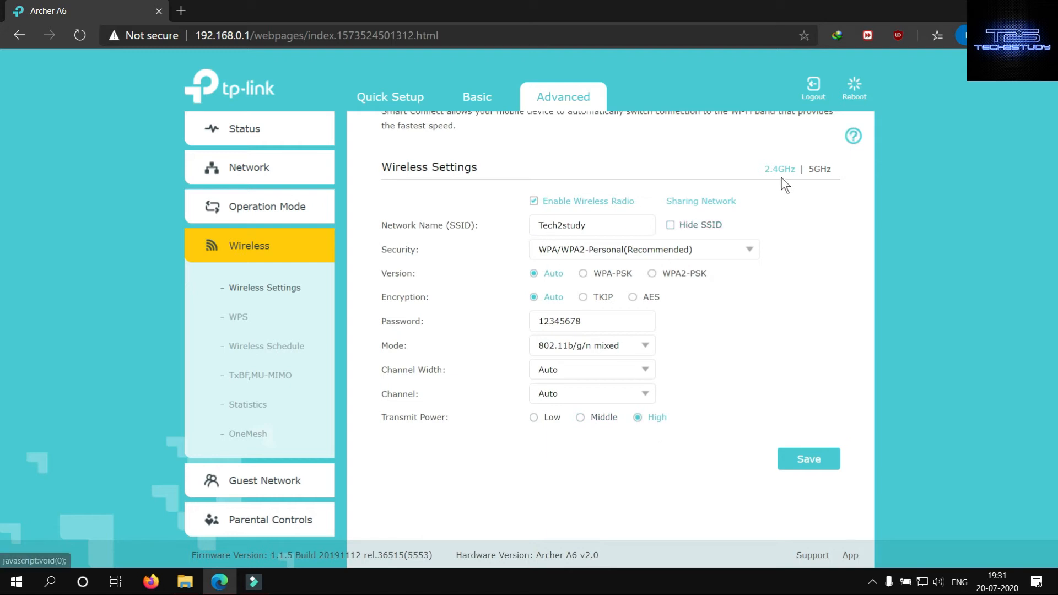
- Review the wireless settings of the 5GHz network, from its name and security to its transmit power
click(818, 171)
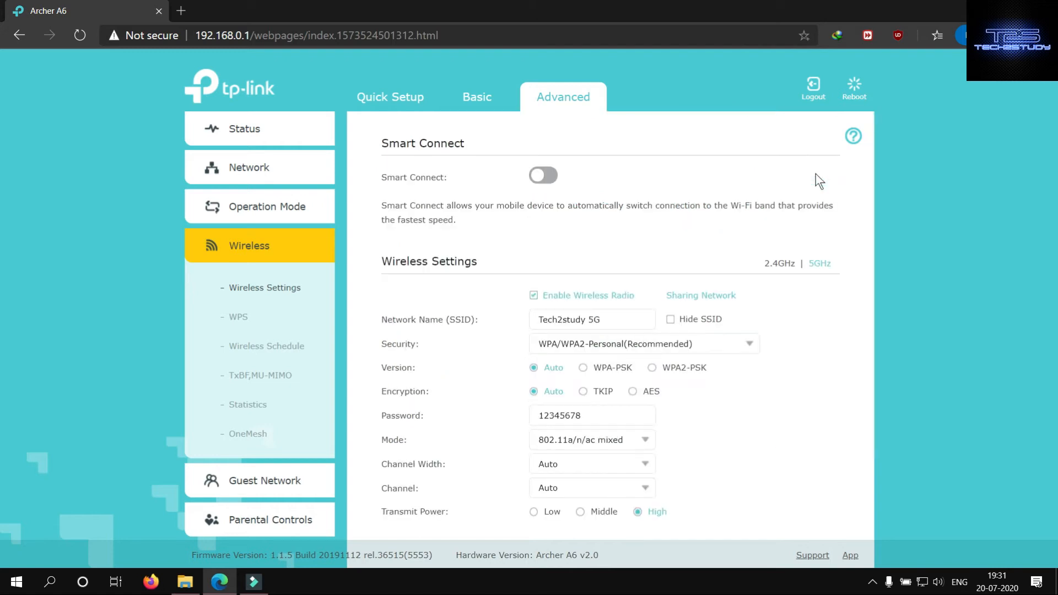
scroll(825, 308, down, 1)
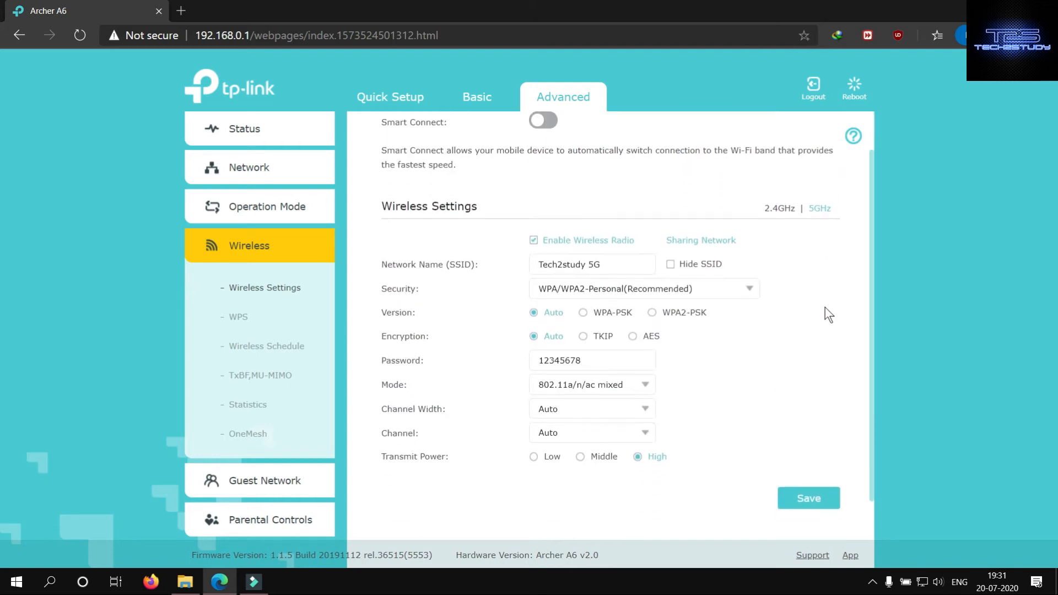
scroll(826, 369, down, 1)
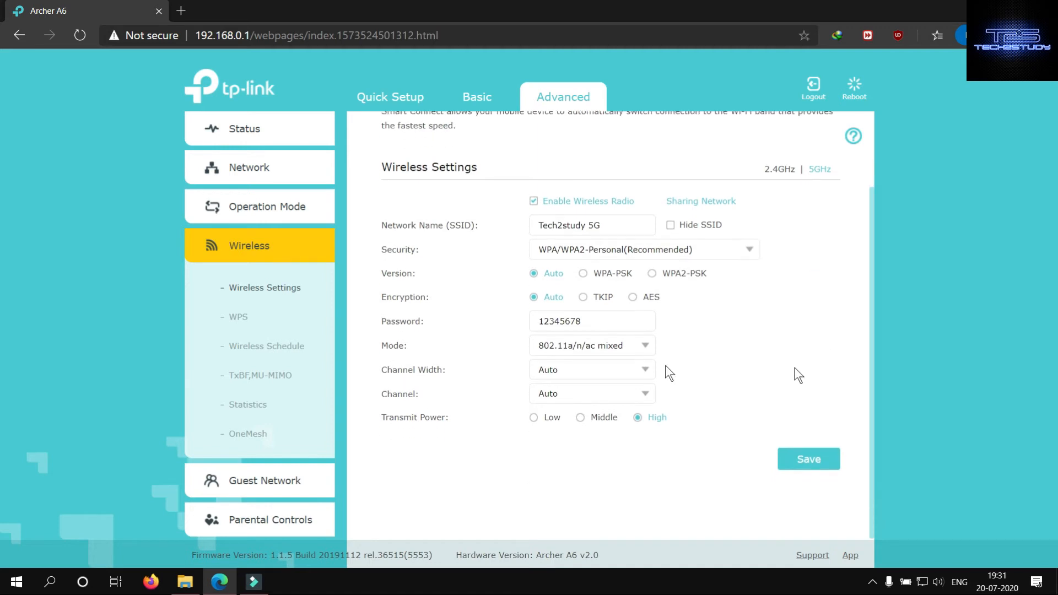
- Review the WPS page and the Wireless Schedule settings for the 2.4GHz and 5GHz bands
click(240, 320)
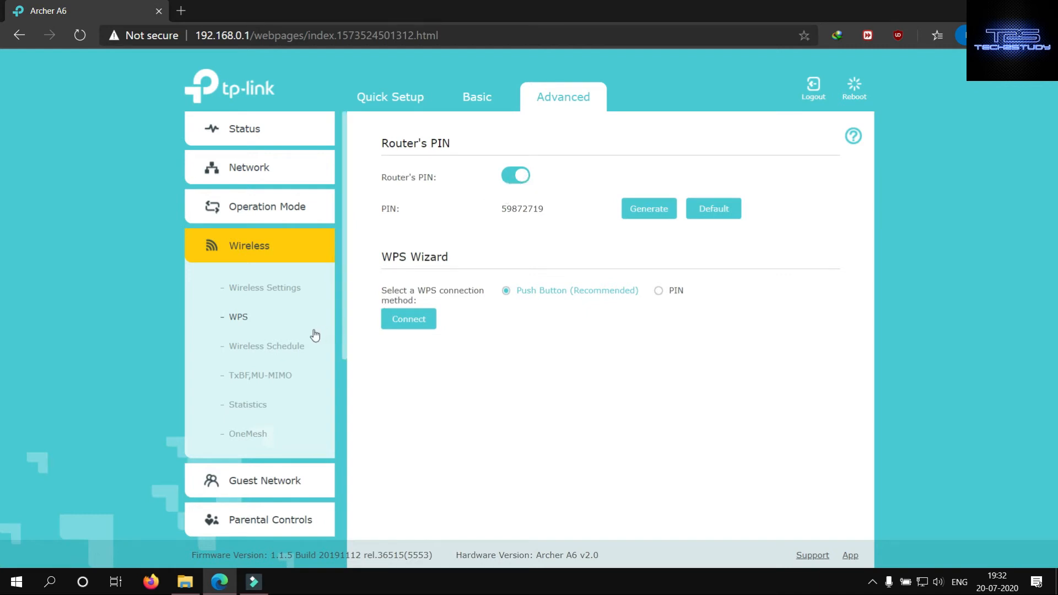
click(270, 347)
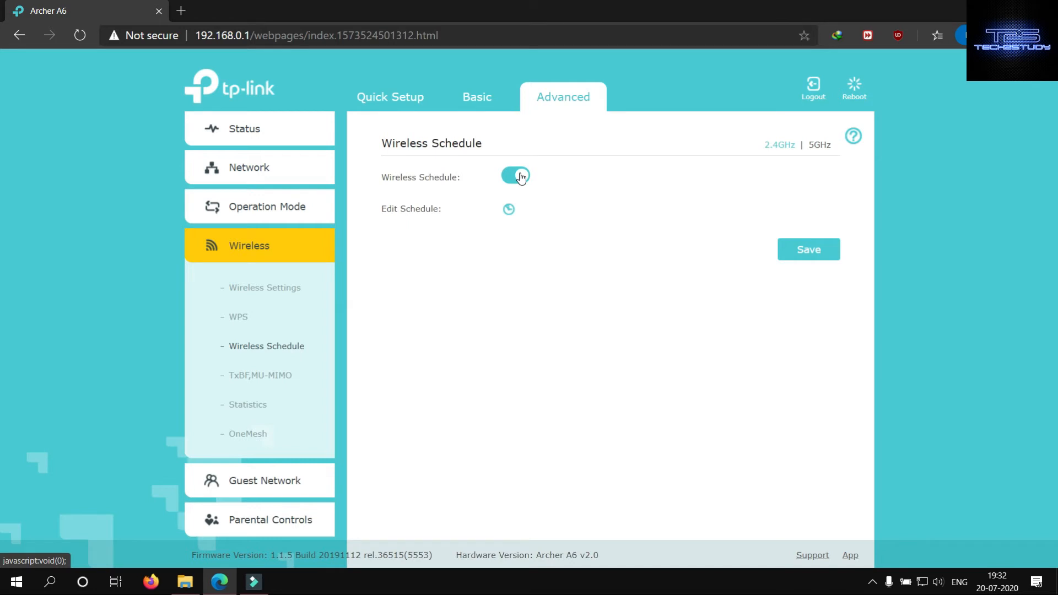
click(819, 146)
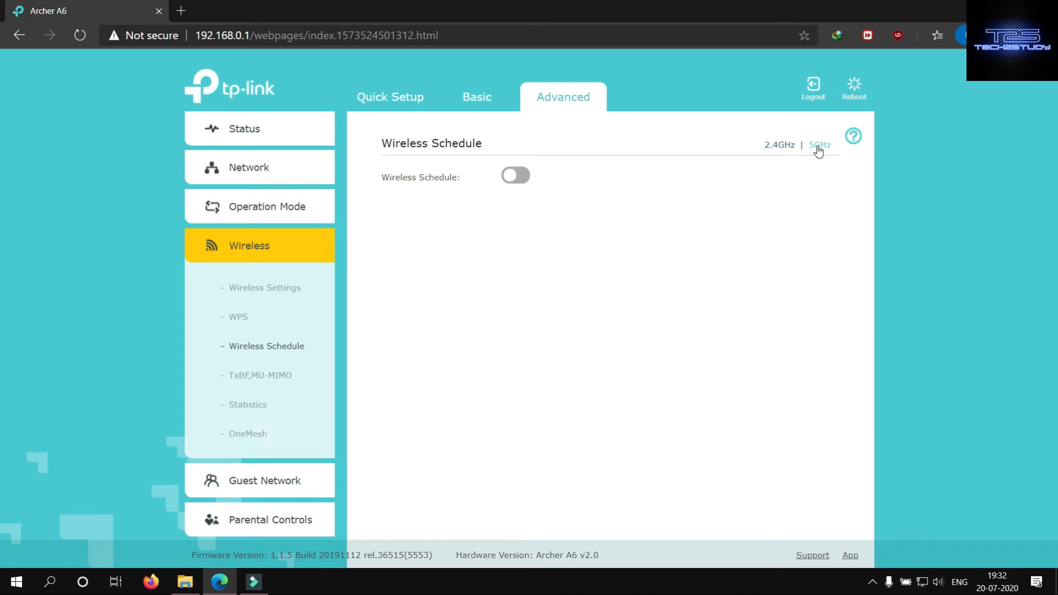
- Turn on the 2.4GHz wireless schedule to inspect its weekly time grid, closing the grid without selecting any hours
click(781, 146)
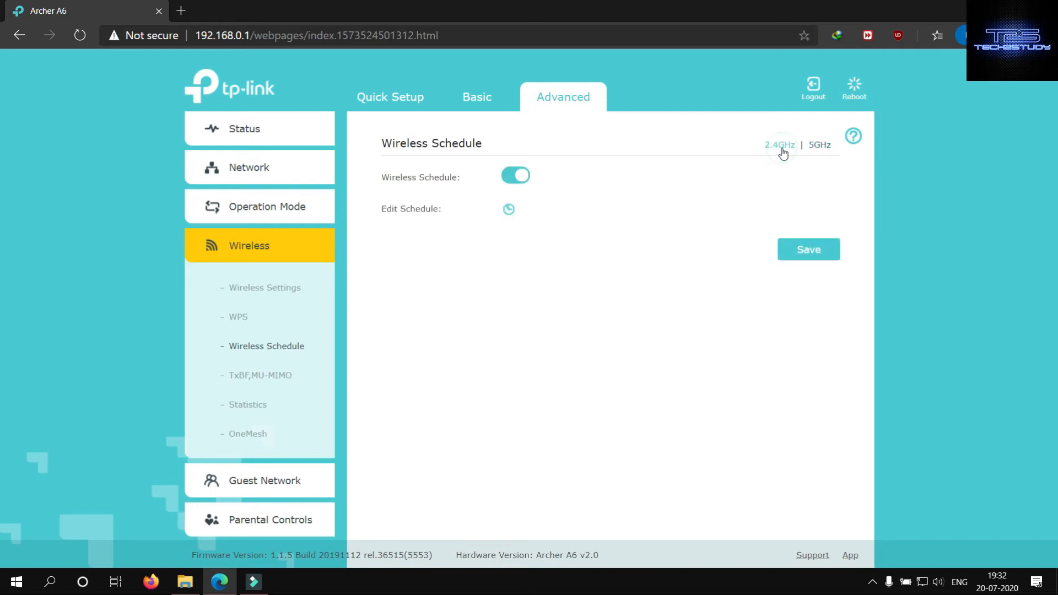
click(509, 210)
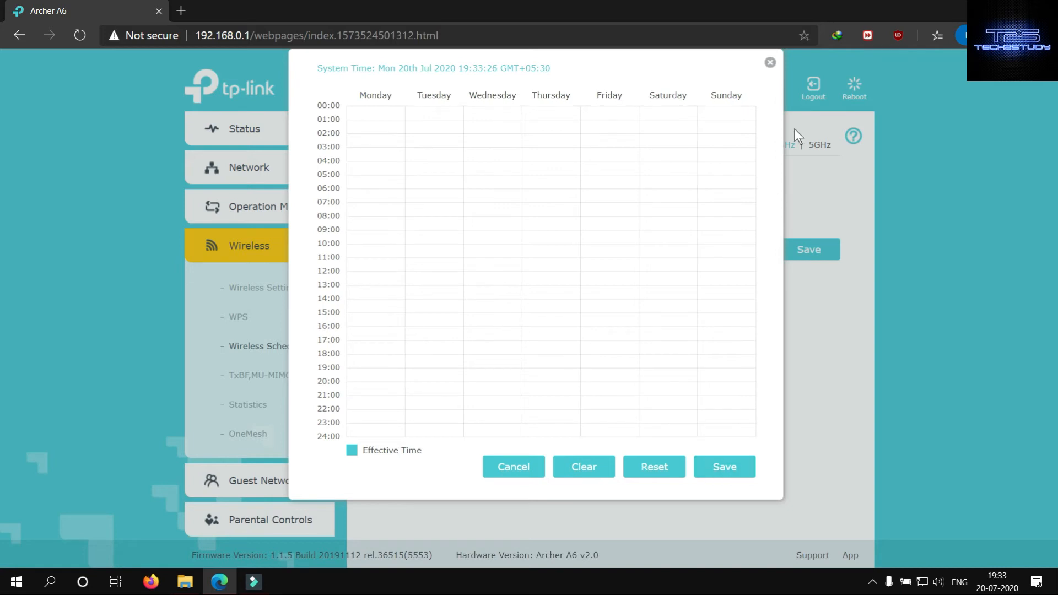
click(770, 62)
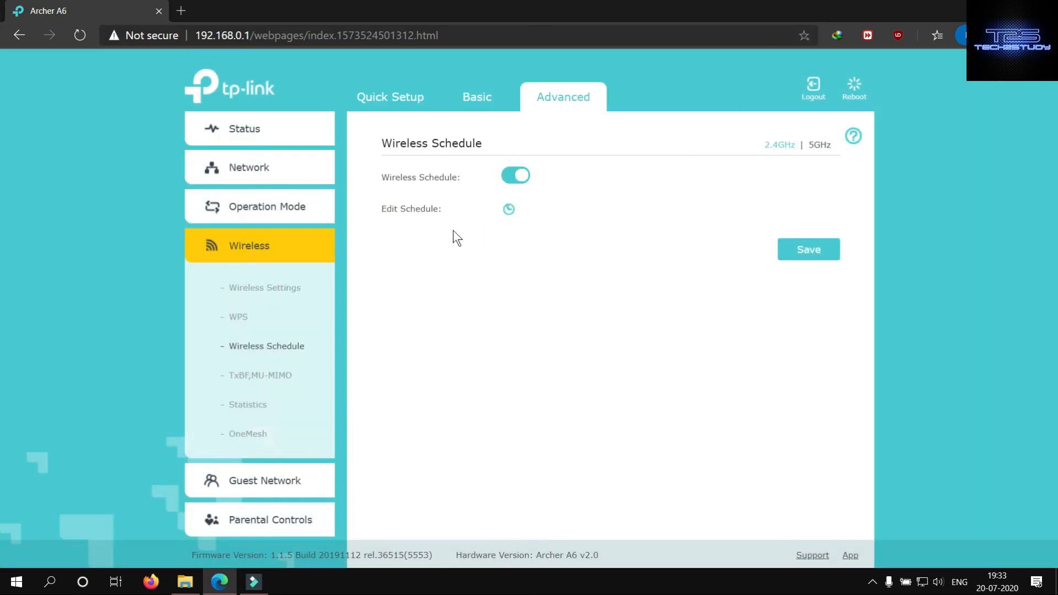
- Review the TxBF,MU-MIMO setting, the wireless Statistics page and the OneMesh page
click(262, 384)
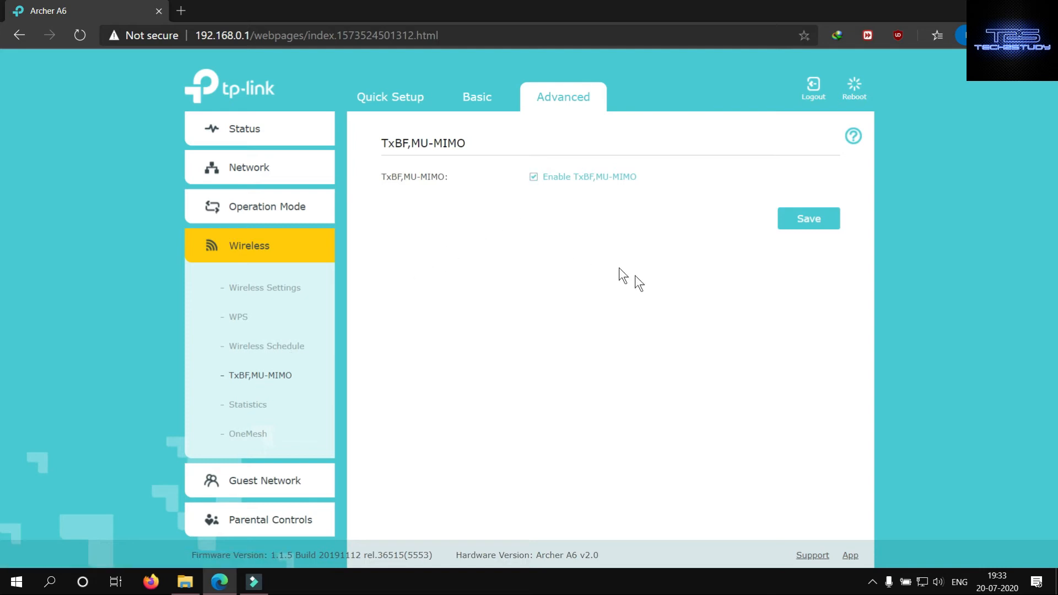
click(248, 405)
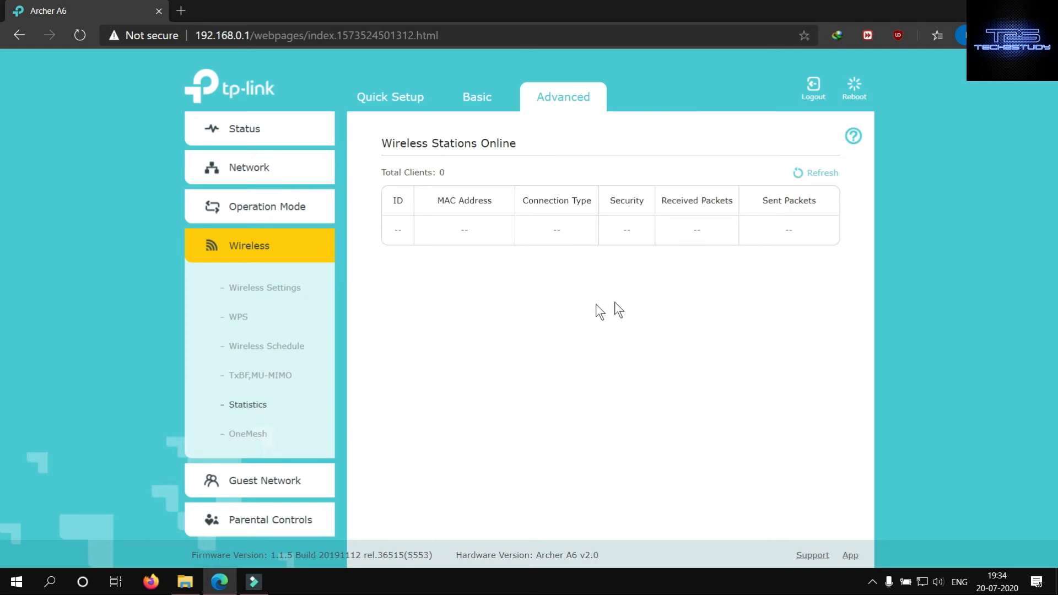
click(255, 435)
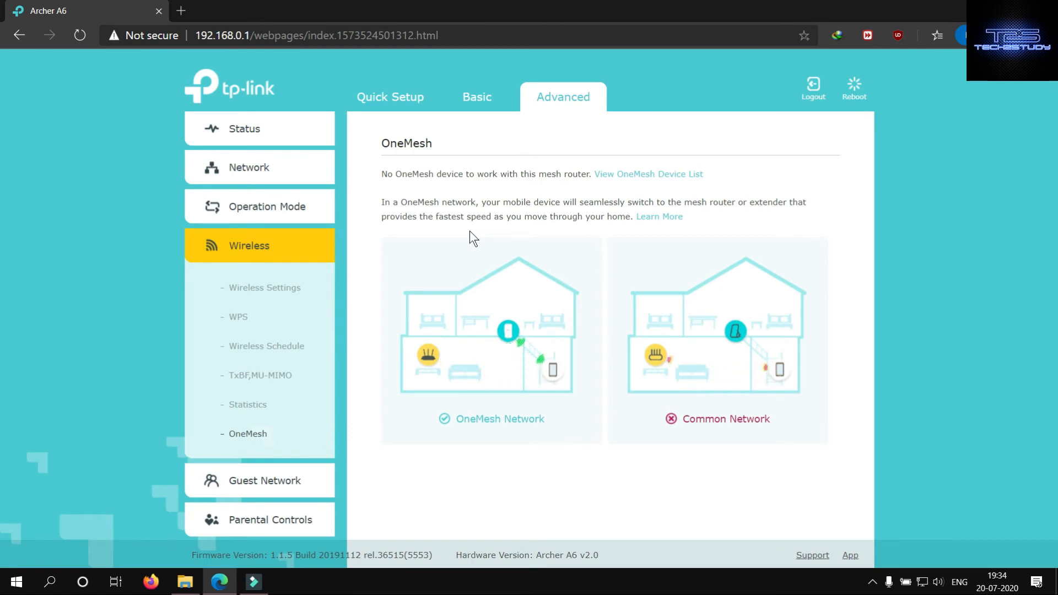
- Browse TP-Link's online list of OneMesh devices, from Wi-Fi routers to powerline extenders, and return to the router's settings
click(640, 174)
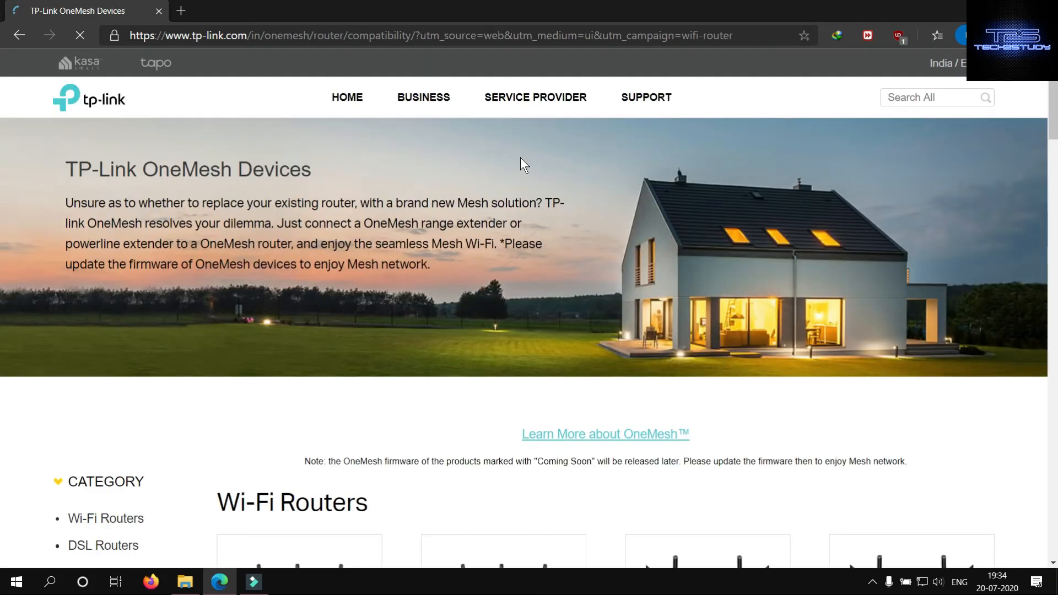
scroll(521, 157, down, 4)
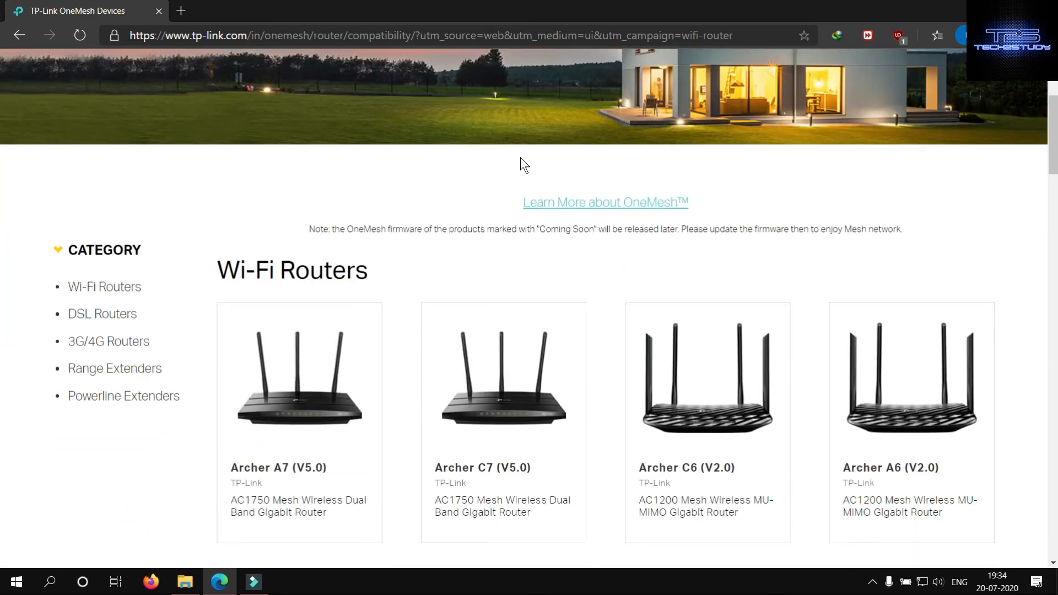
scroll(521, 157, down, 3)
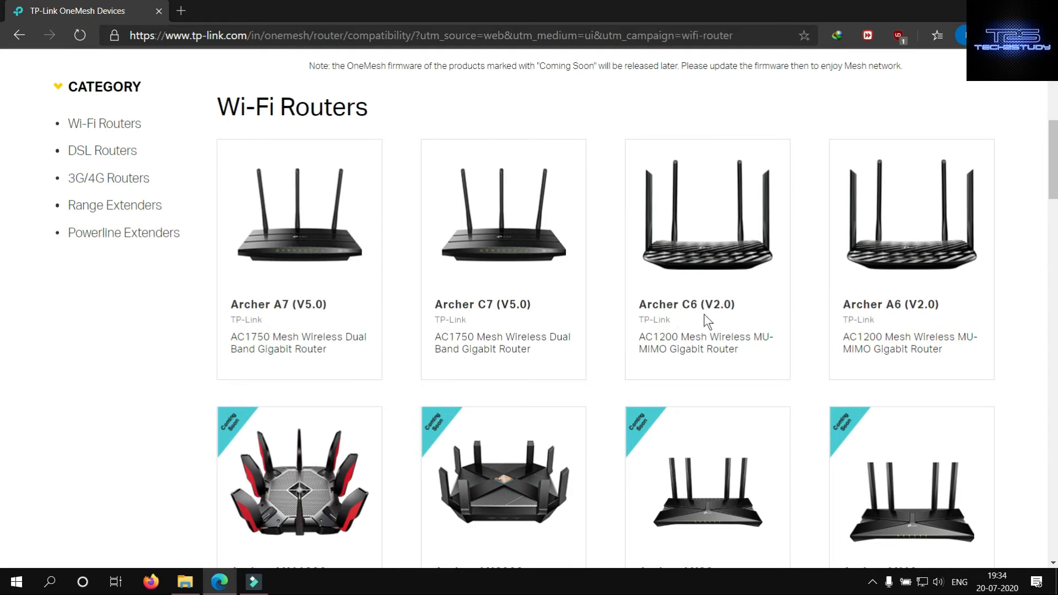
scroll(703, 314, down, 6)
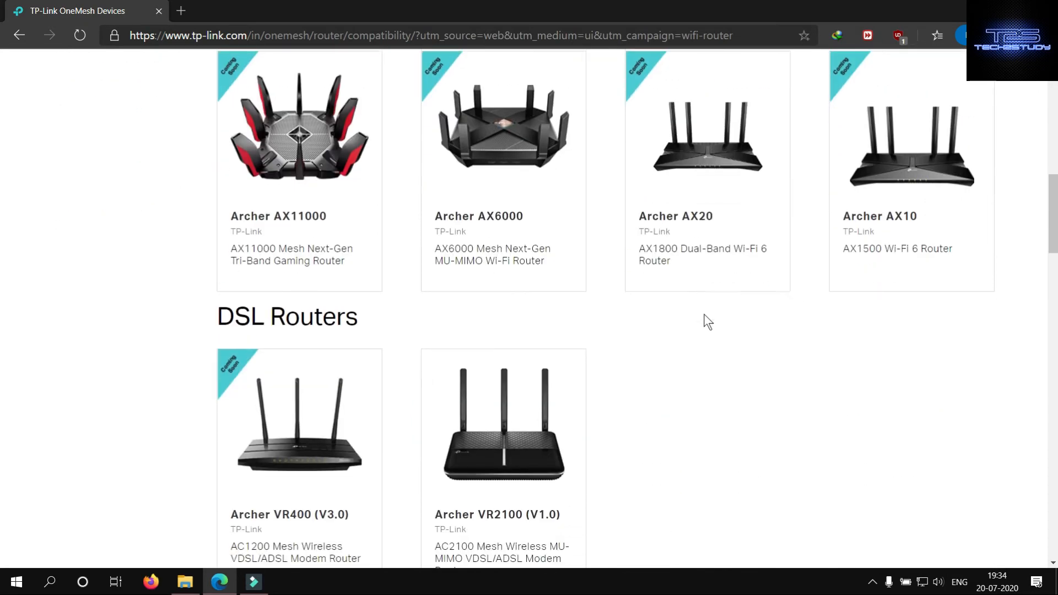
scroll(708, 322, down, 7)
scroll(705, 319, down, 4)
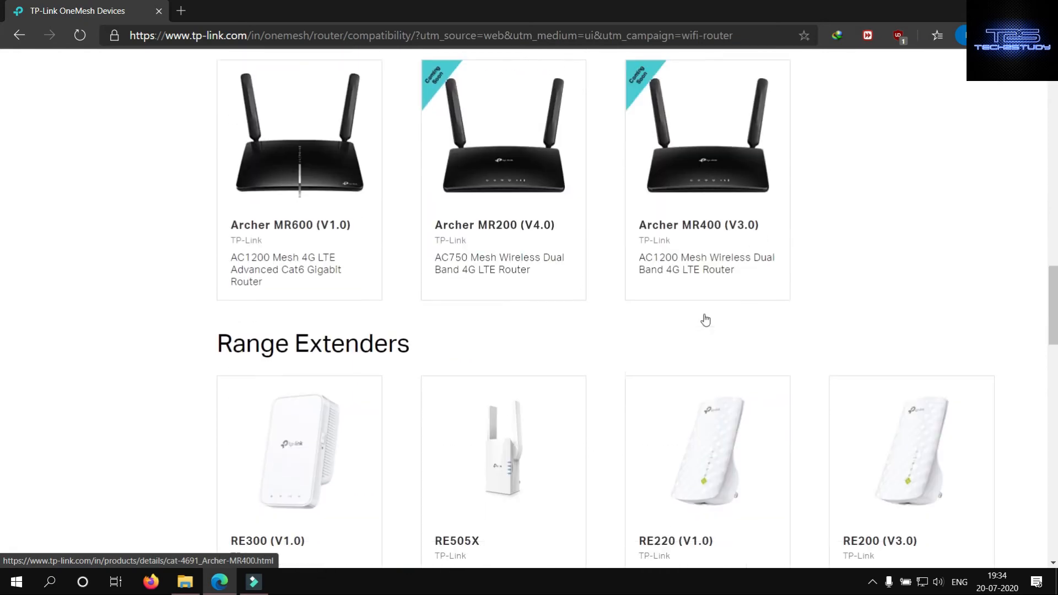
scroll(708, 322, down, 5)
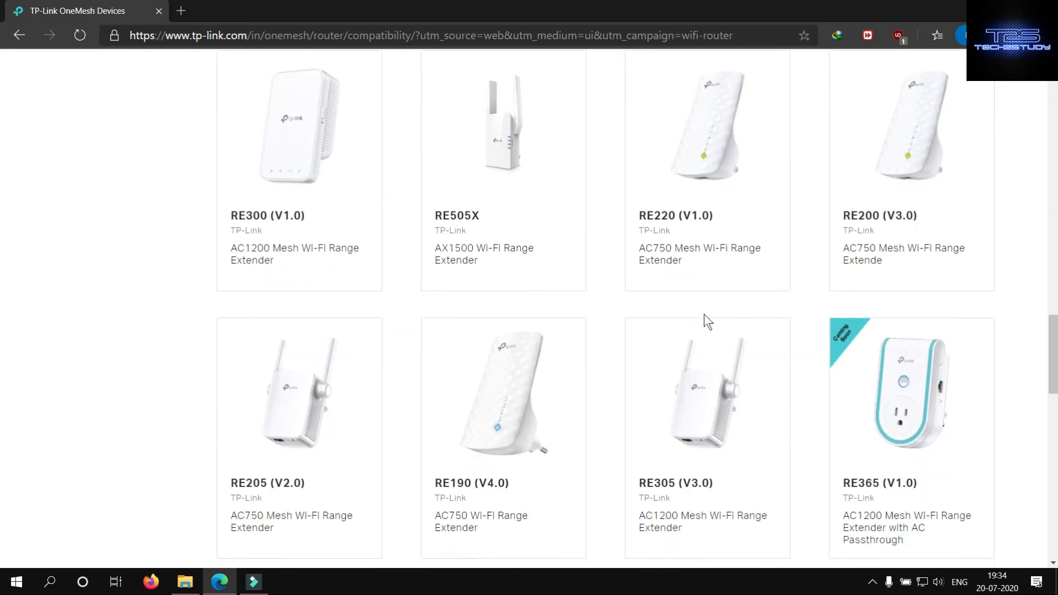
scroll(708, 322, down, 9)
scroll(707, 320, down, 9)
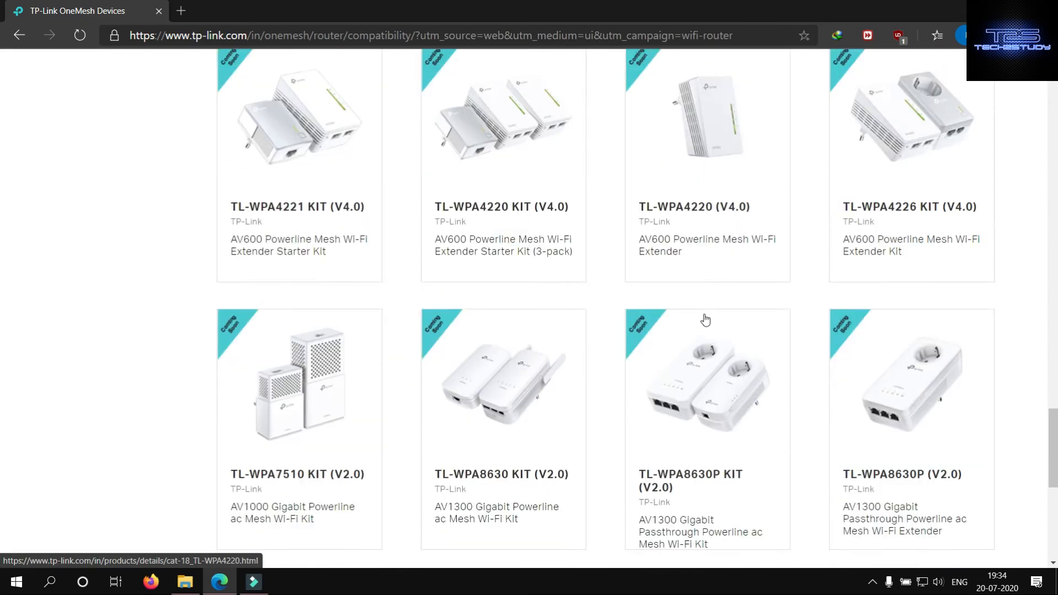
scroll(705, 319, up, 10)
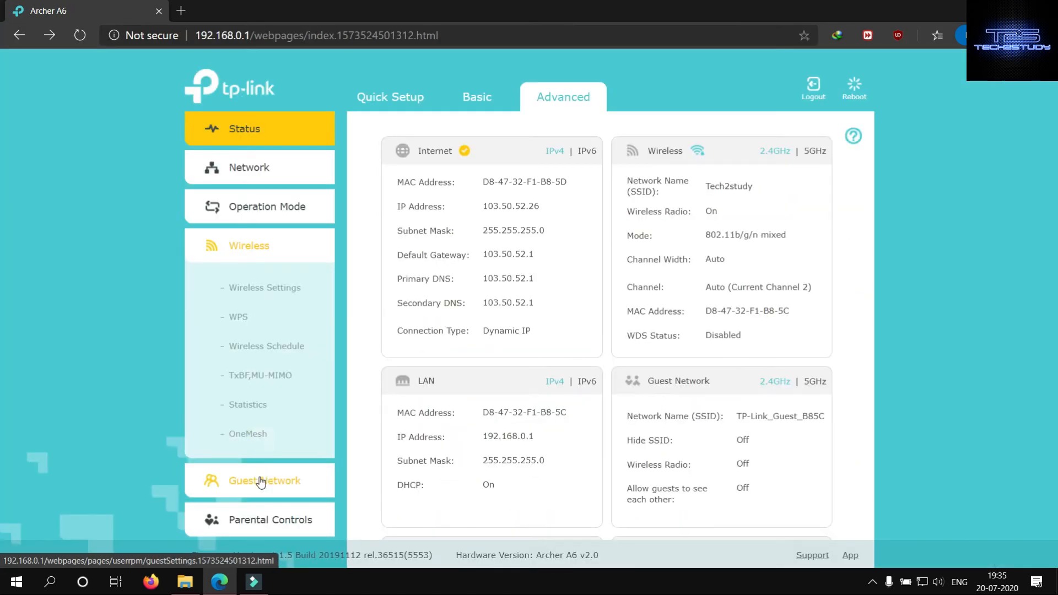
- Review the advanced Guest Network, Parental Controls and QoS pages
click(261, 481)
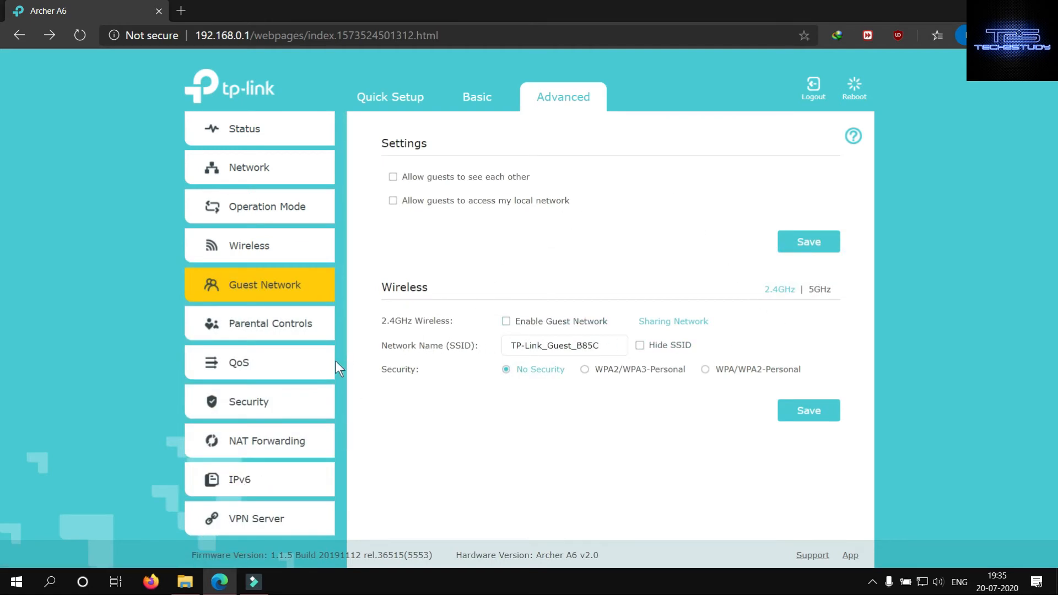
click(261, 317)
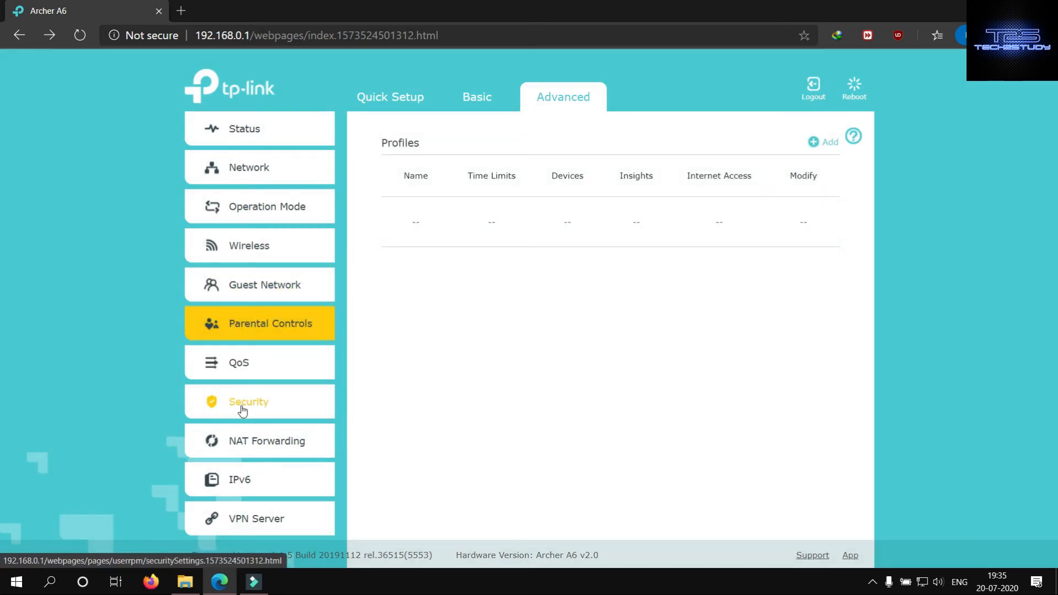
click(236, 364)
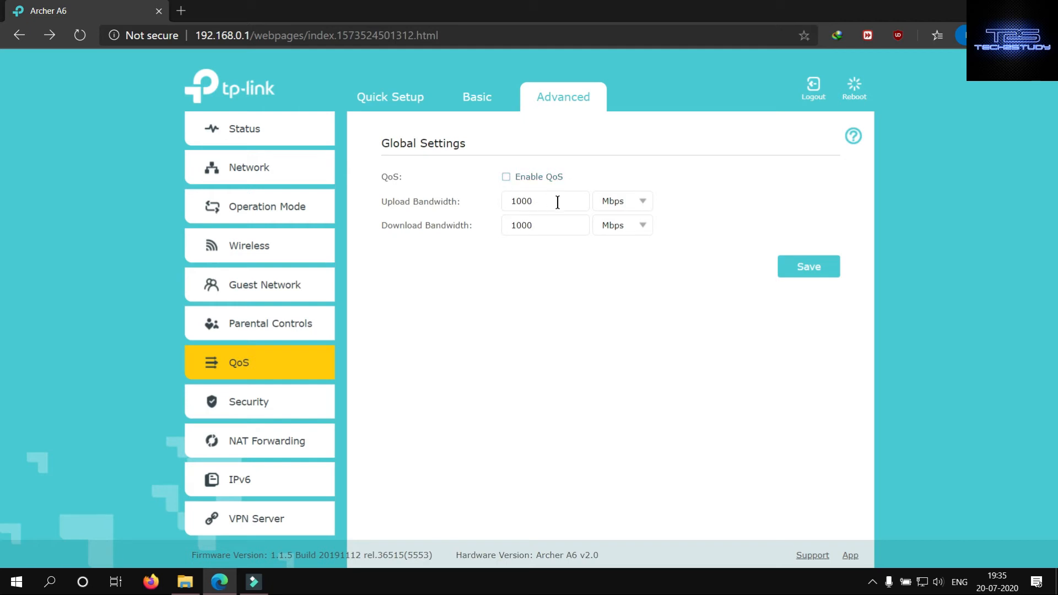
- Review the firewall, DoS protection and blocked host list in the Security settings
click(246, 401)
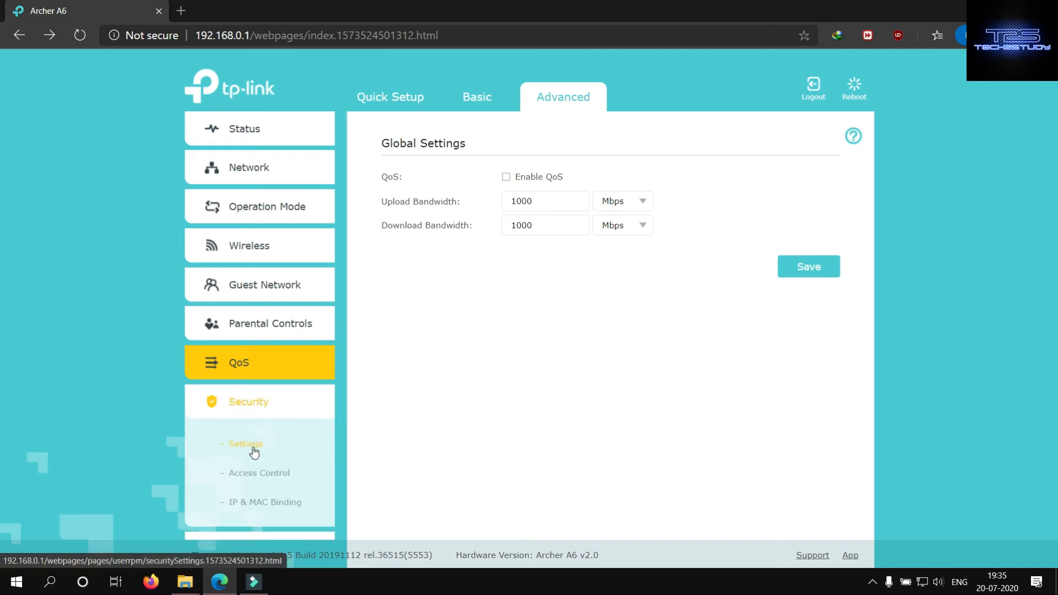
click(254, 451)
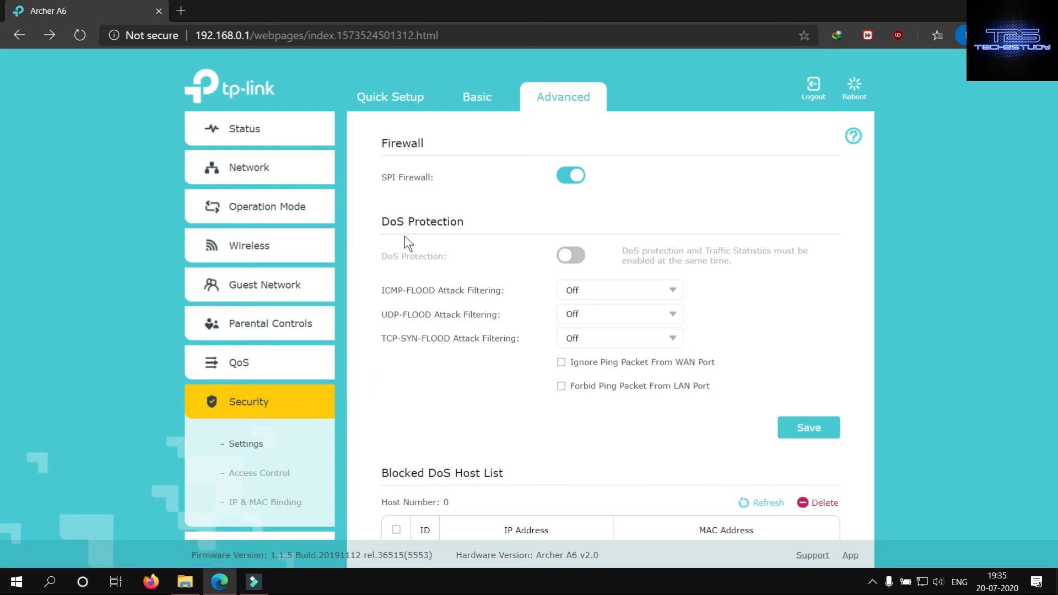
scroll(421, 409, down, 2)
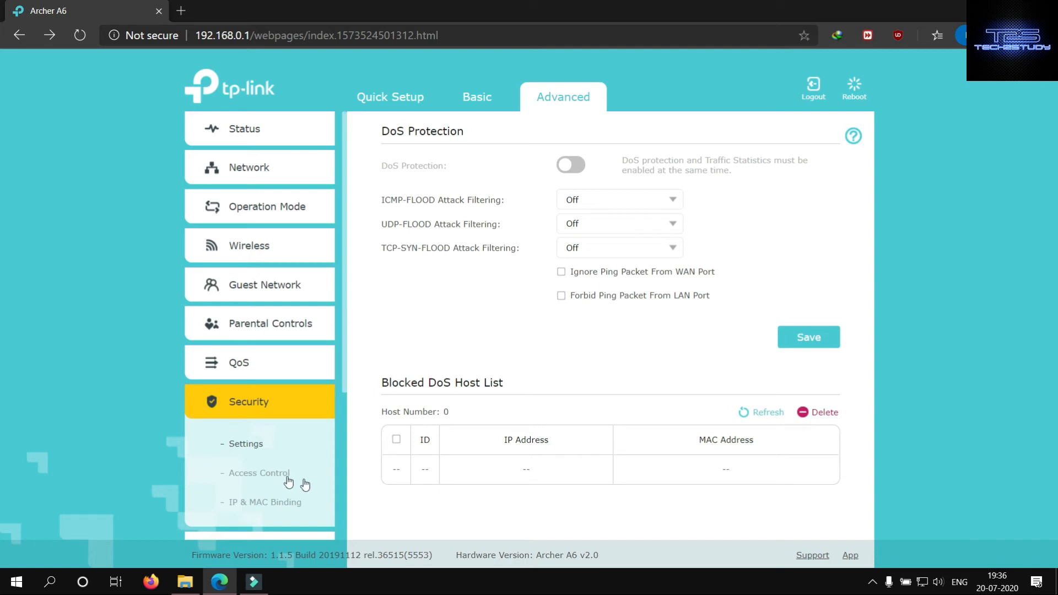
- Examine the Access Control page's access mode, online devices and blacklist, and view the IP & MAC Binding page
click(270, 474)
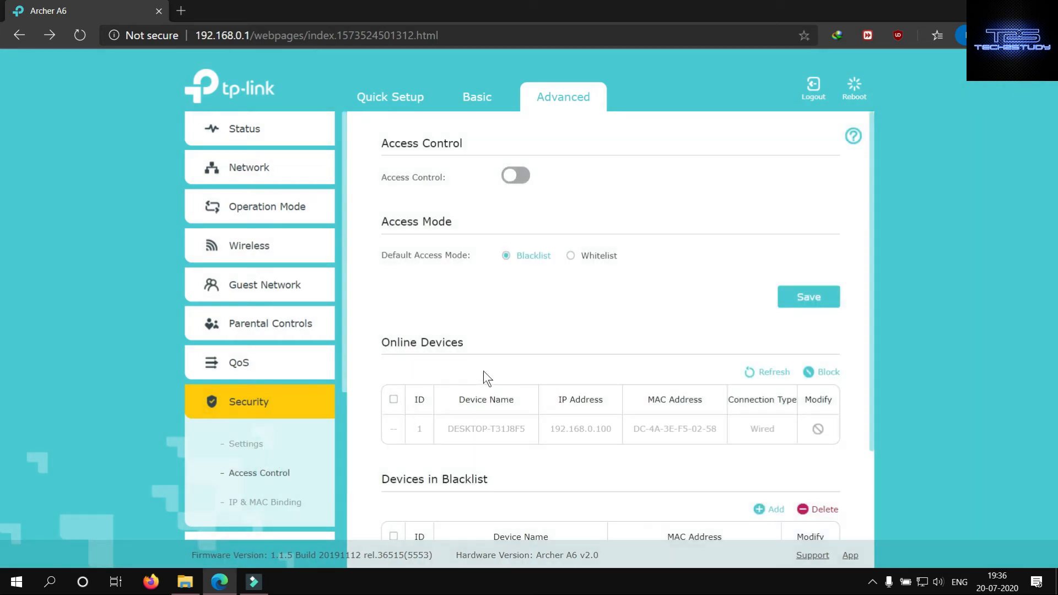
scroll(507, 287, down, 1)
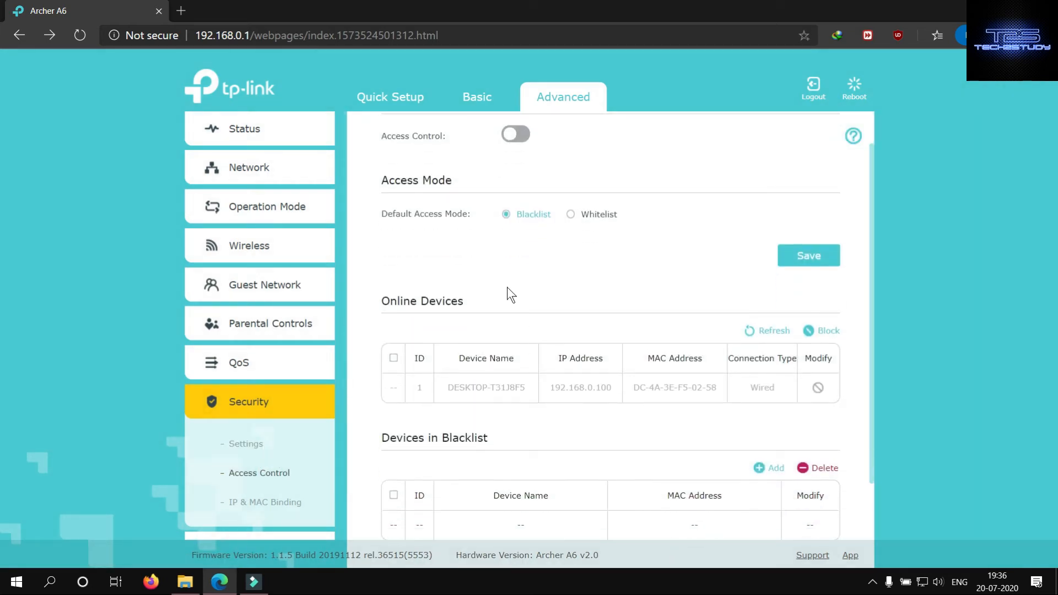
scroll(507, 295, up, 1)
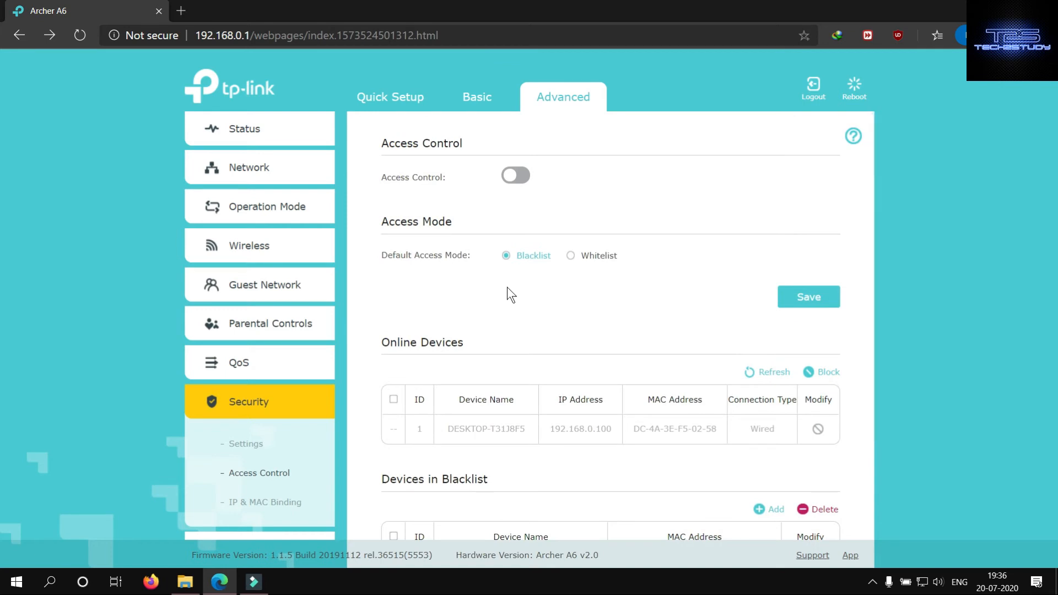
scroll(507, 287, down, 1)
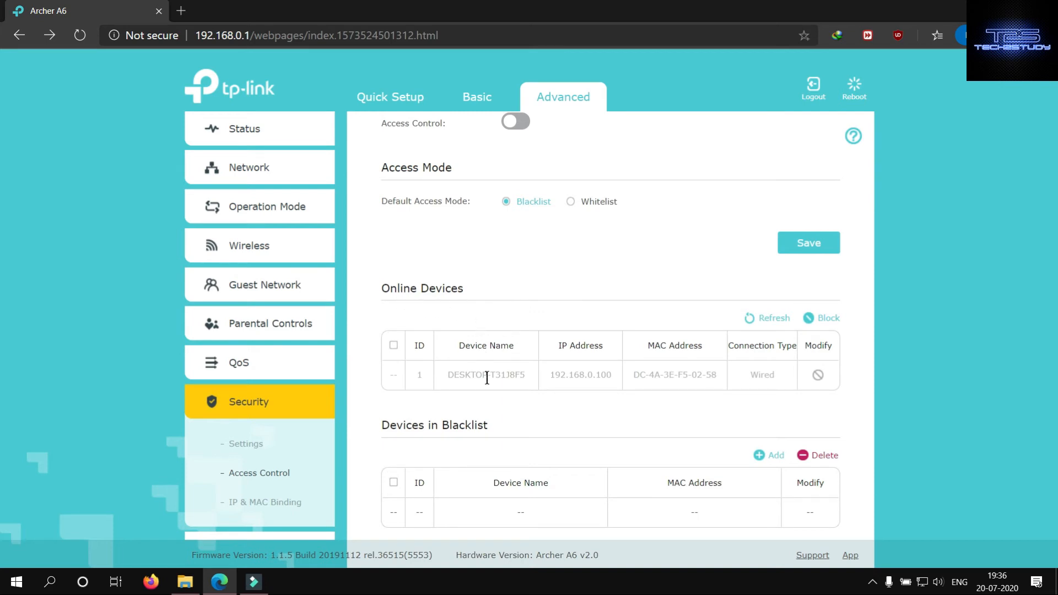
scroll(432, 443, down, 1)
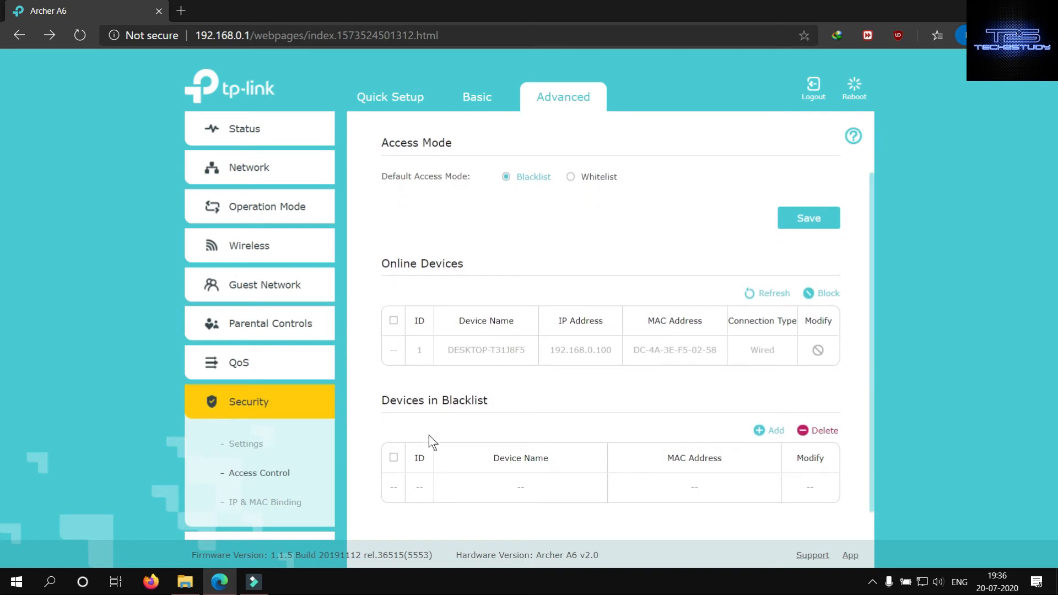
scroll(429, 435, up, 1)
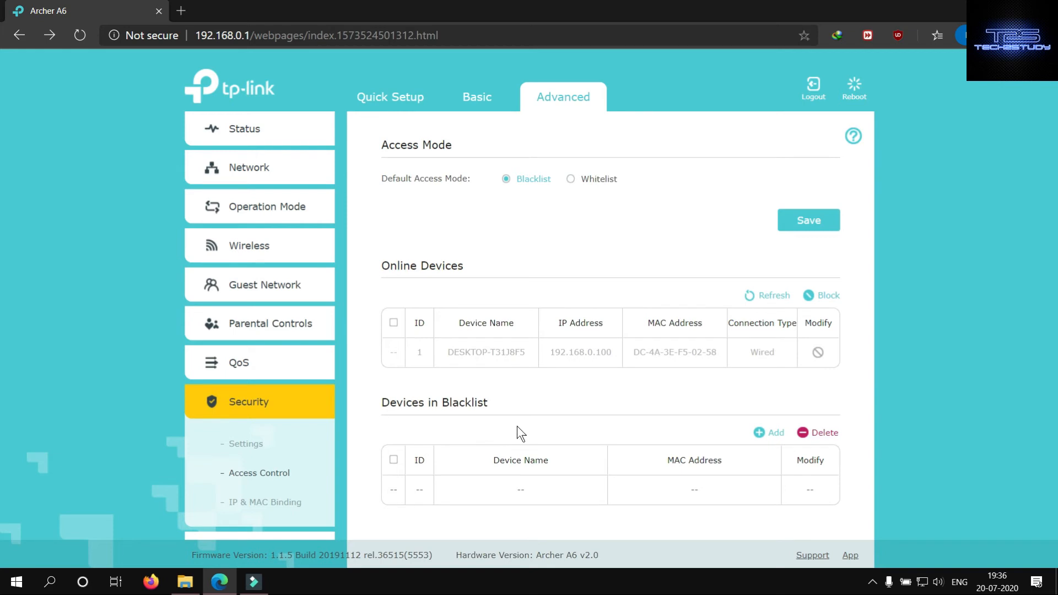
scroll(517, 426, up, 3)
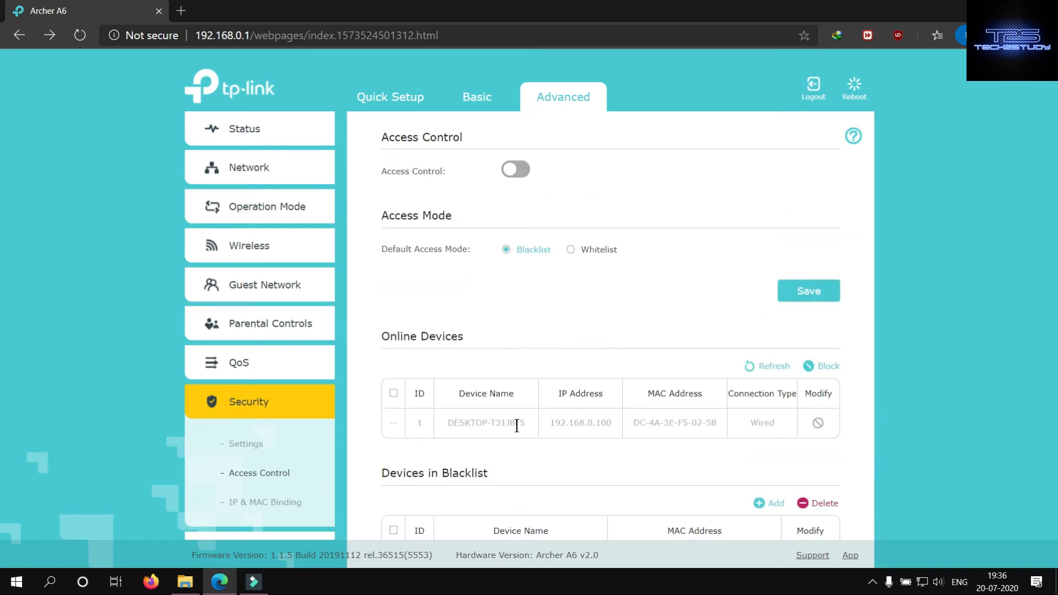
scroll(517, 426, down, 1)
scroll(517, 425, up, 1)
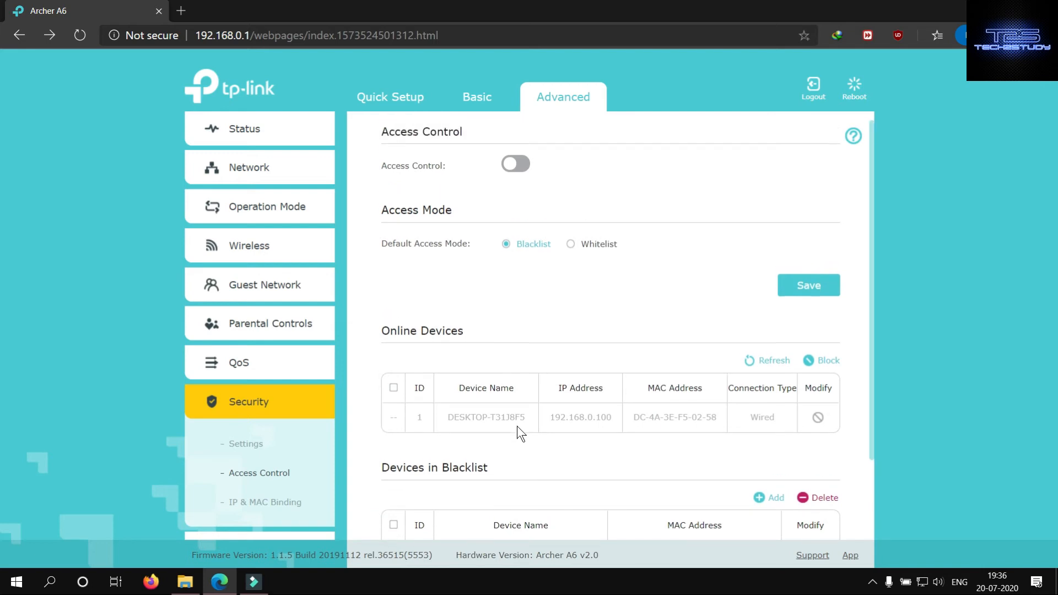
scroll(517, 425, down, 1)
scroll(517, 425, up, 1)
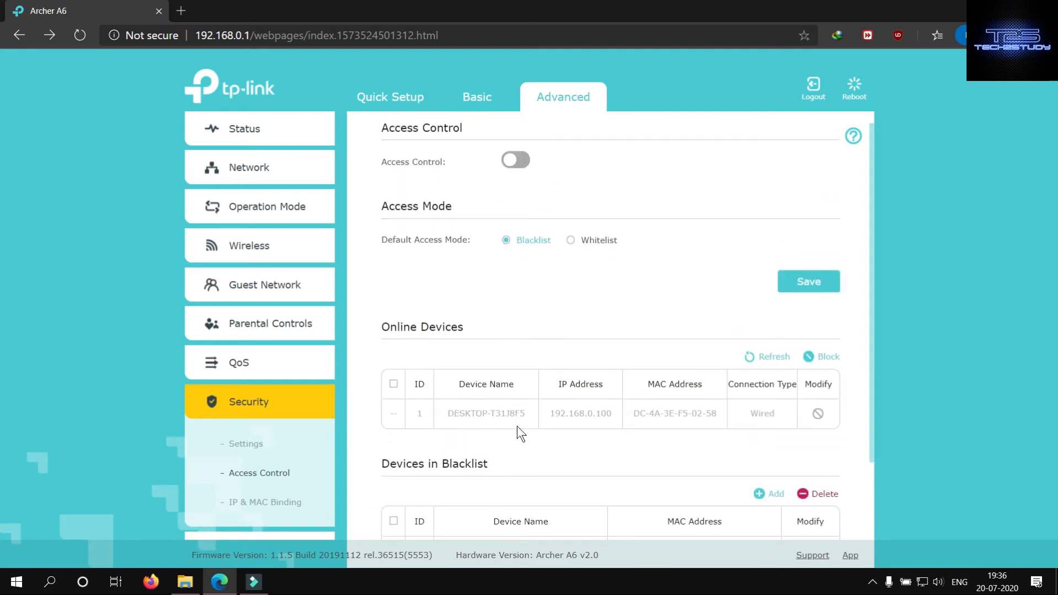
scroll(517, 426, down, 1)
click(271, 503)
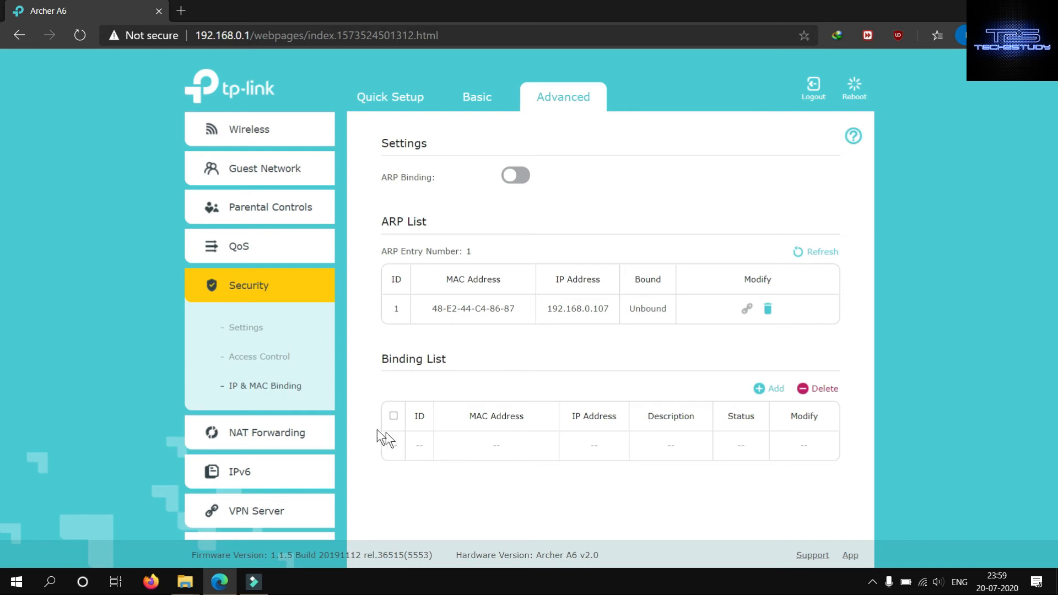
- Review the ALG options under NAT Forwarding and open the Virtual Servers page
click(267, 435)
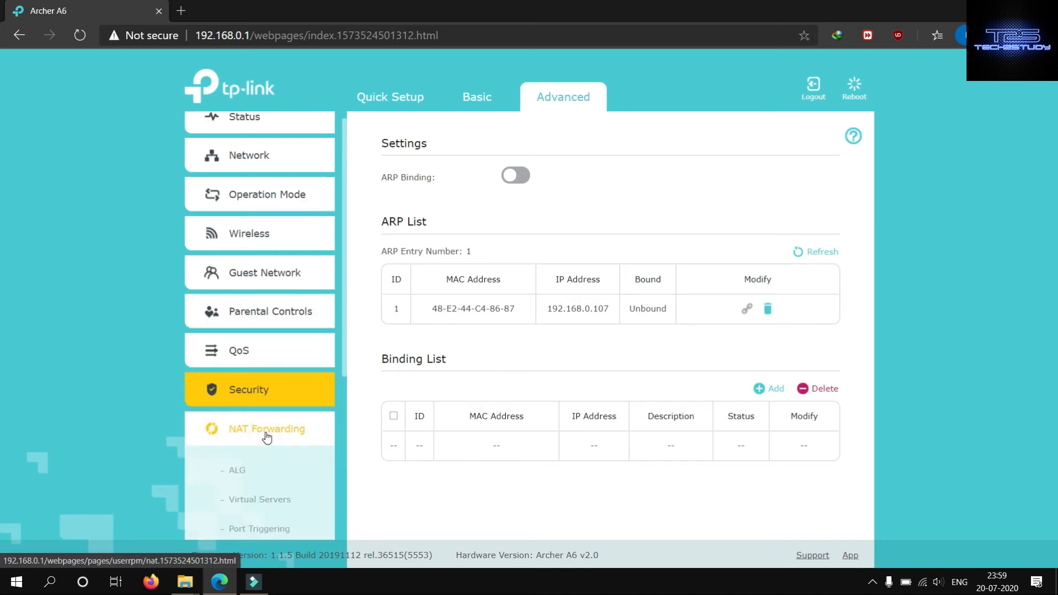
click(248, 469)
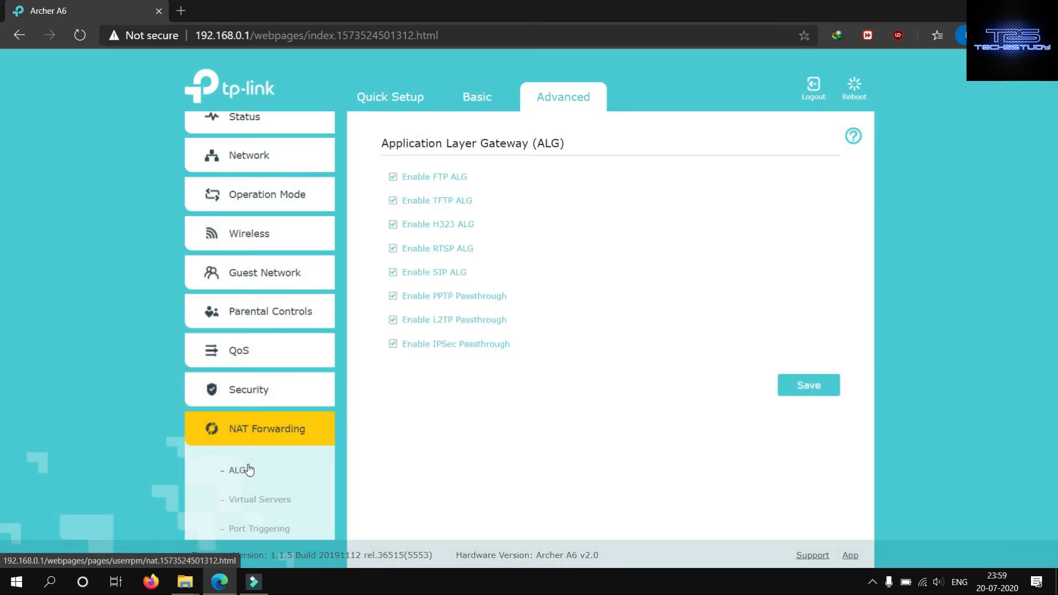
scroll(249, 468, down, 2)
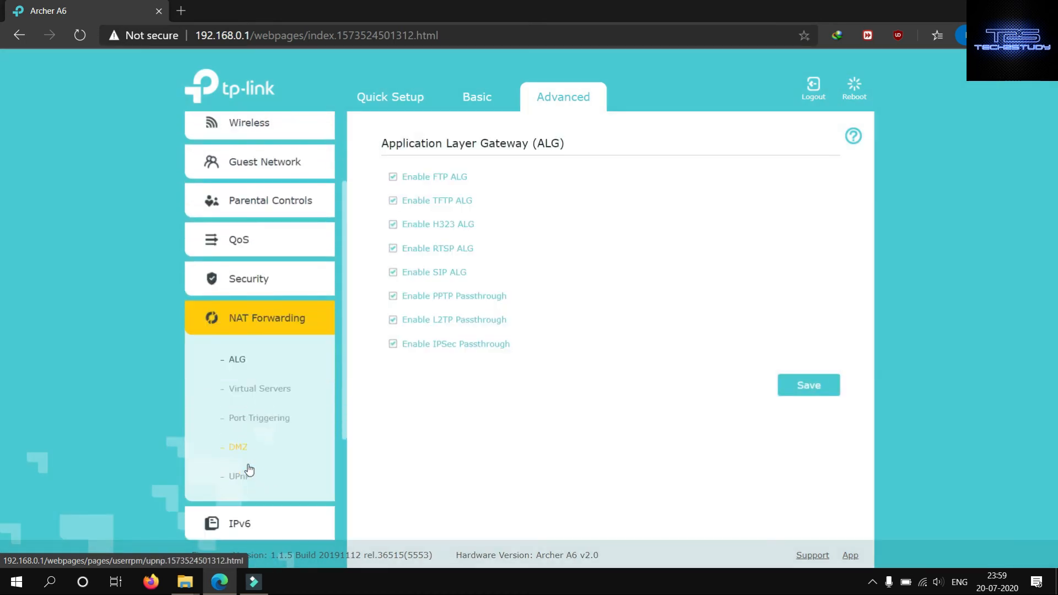
scroll(249, 469, down, 1)
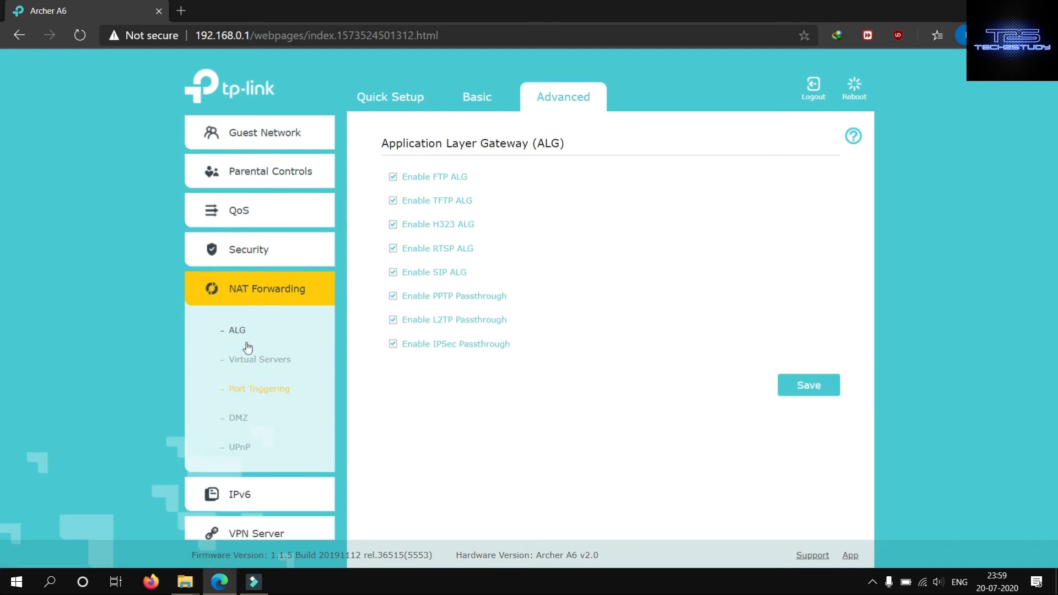
click(253, 362)
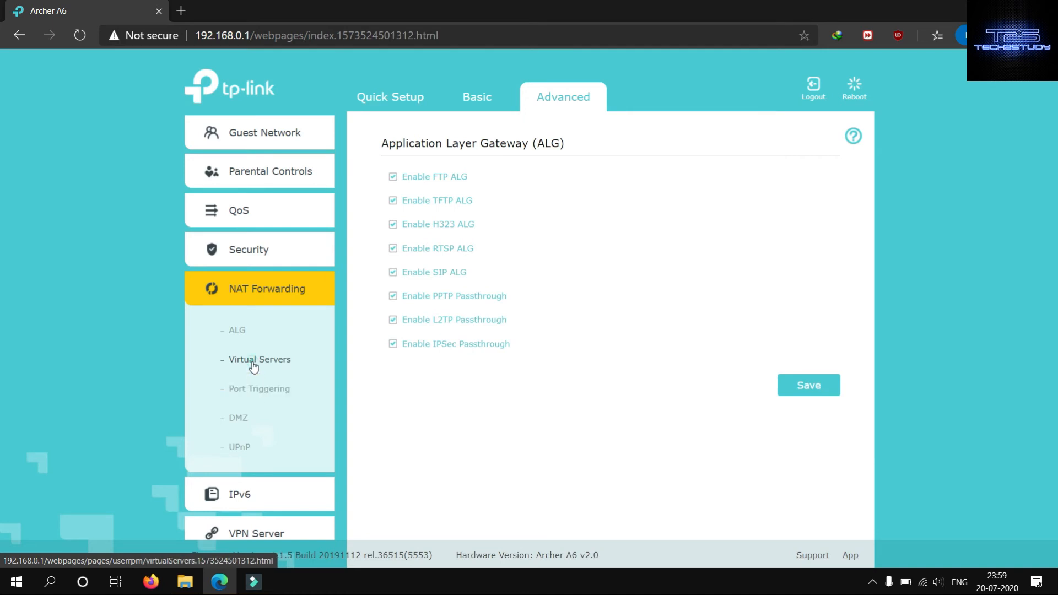
- Review the Virtual Servers, Port Triggering, DMZ and UPnP pages under NAT Forwarding
click(253, 363)
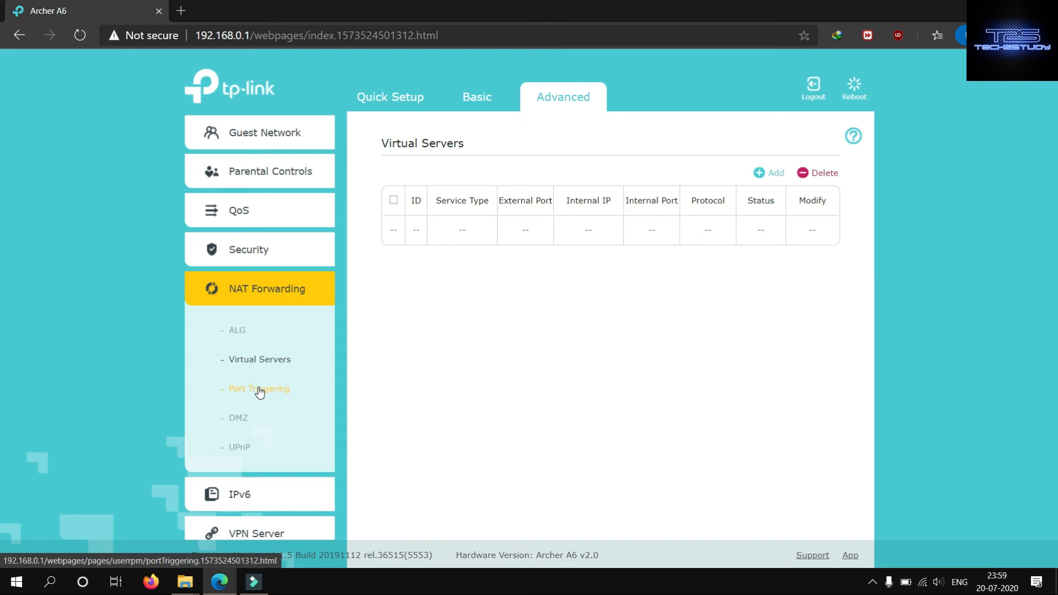
click(259, 389)
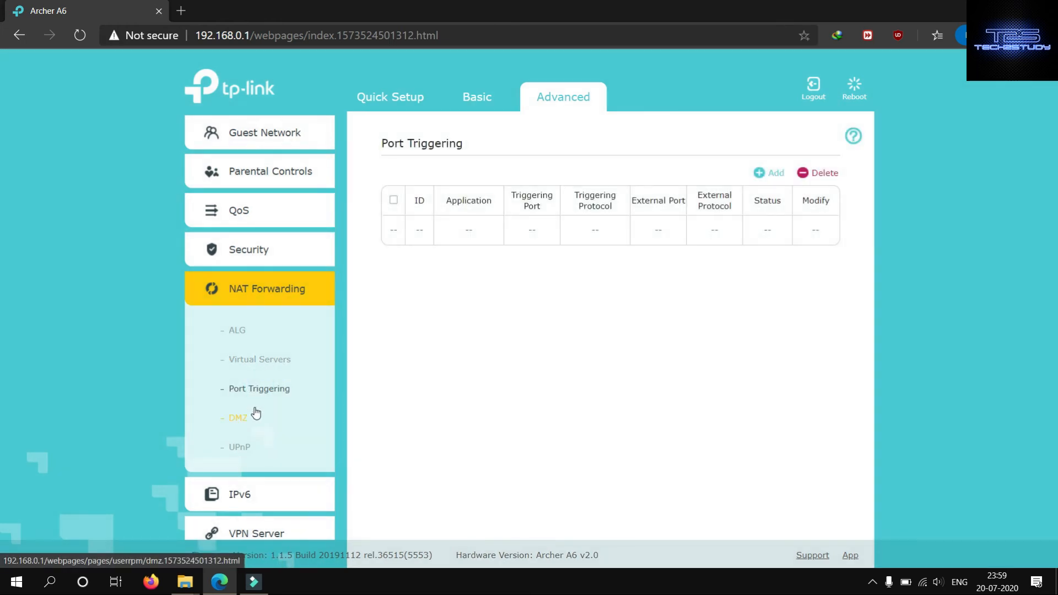
click(239, 417)
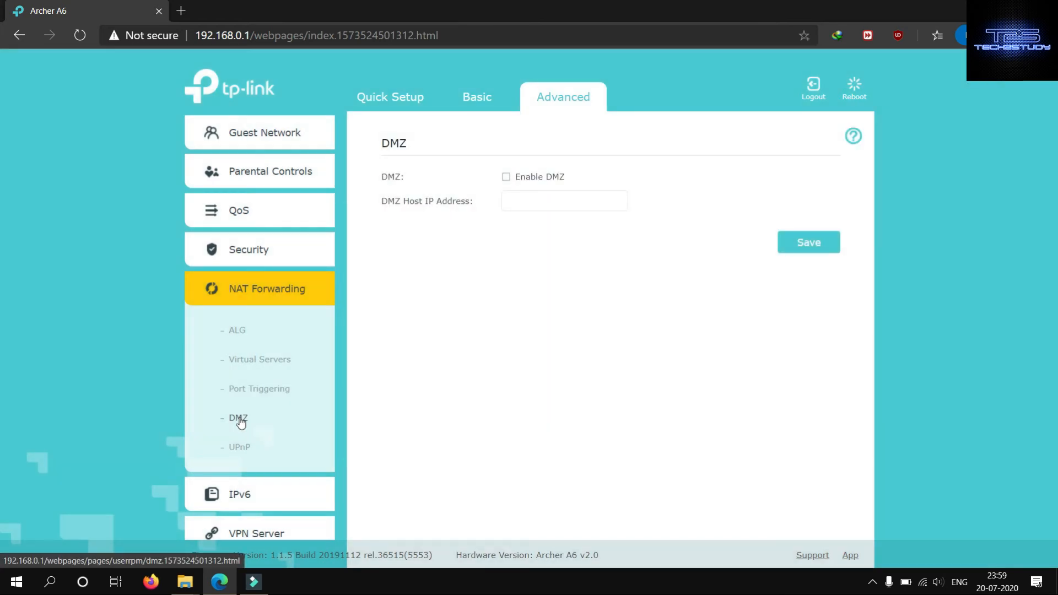
click(240, 447)
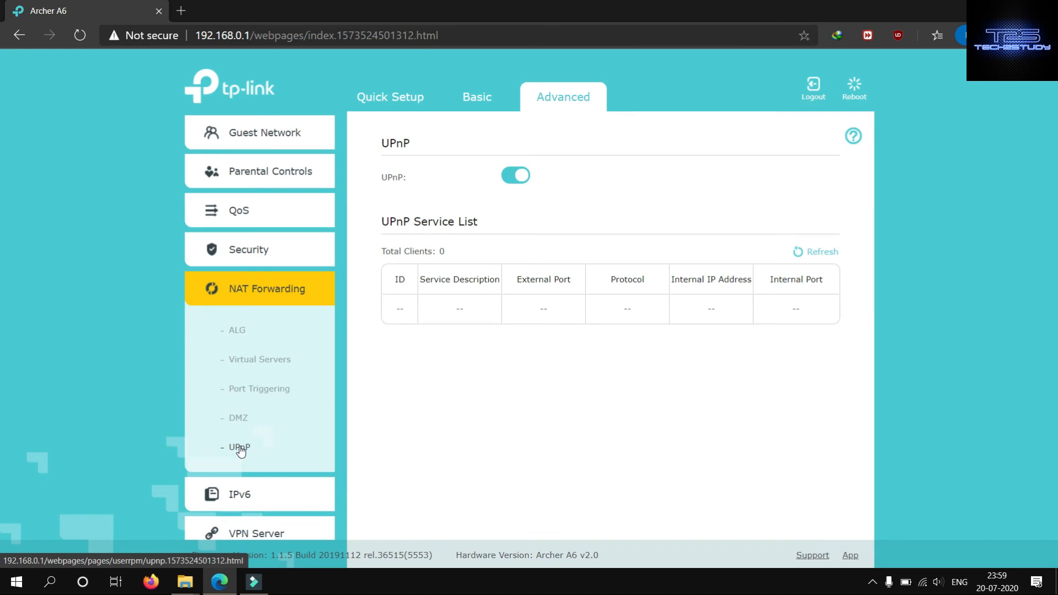
- Review the IPv6 page, including its Internet connection type choices, LAN assigned types and MAC Clone options
scroll(239, 447, down, 3)
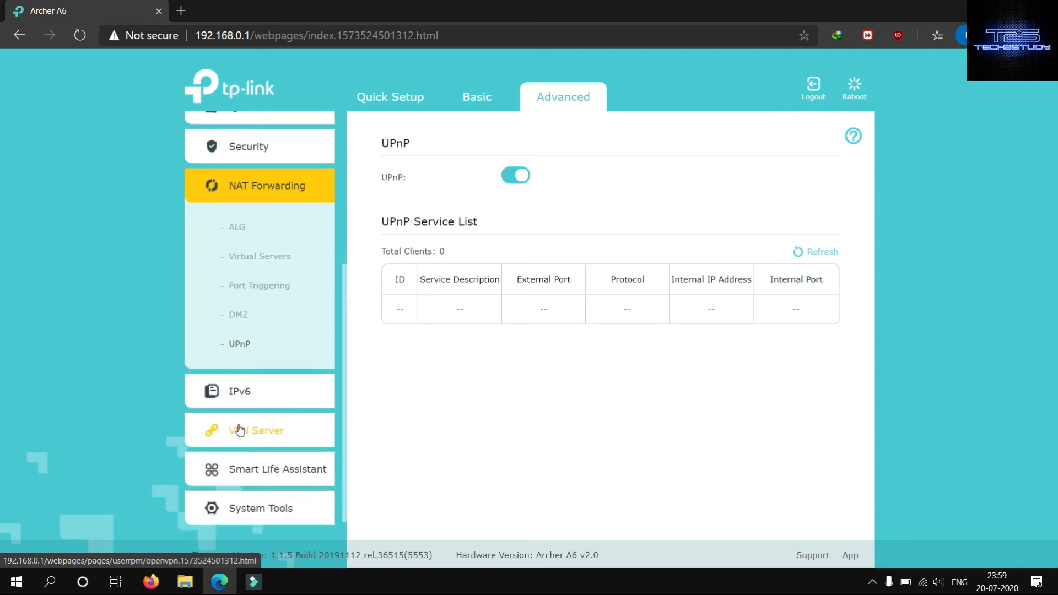
click(237, 403)
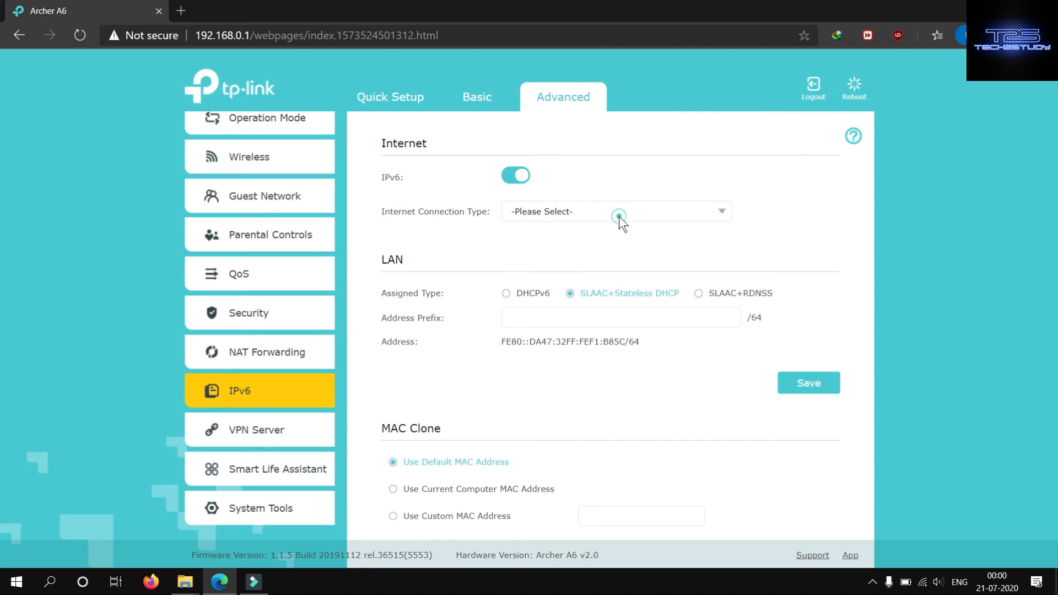
click(723, 214)
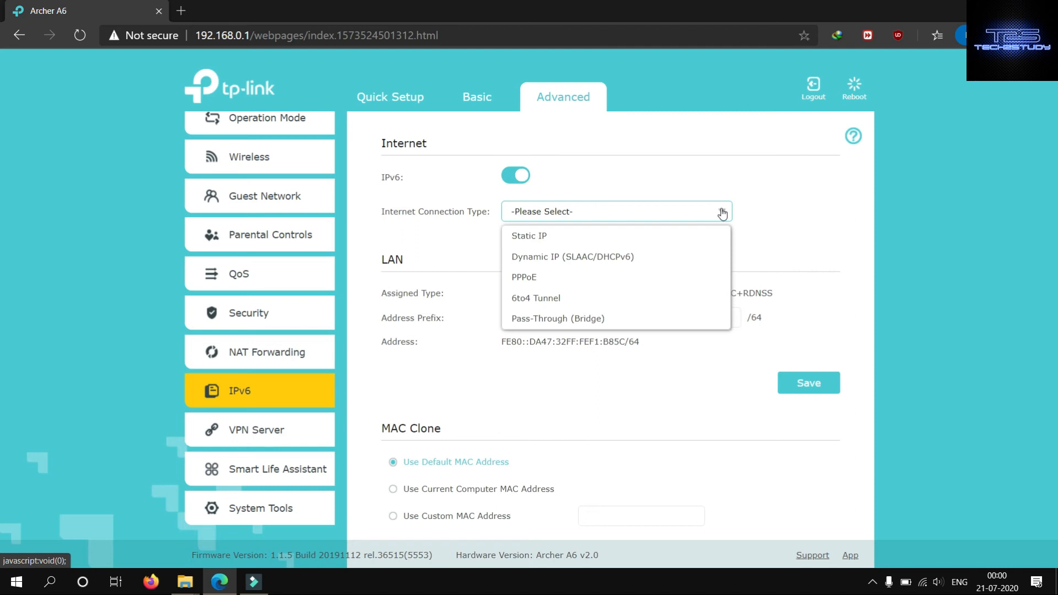
click(719, 213)
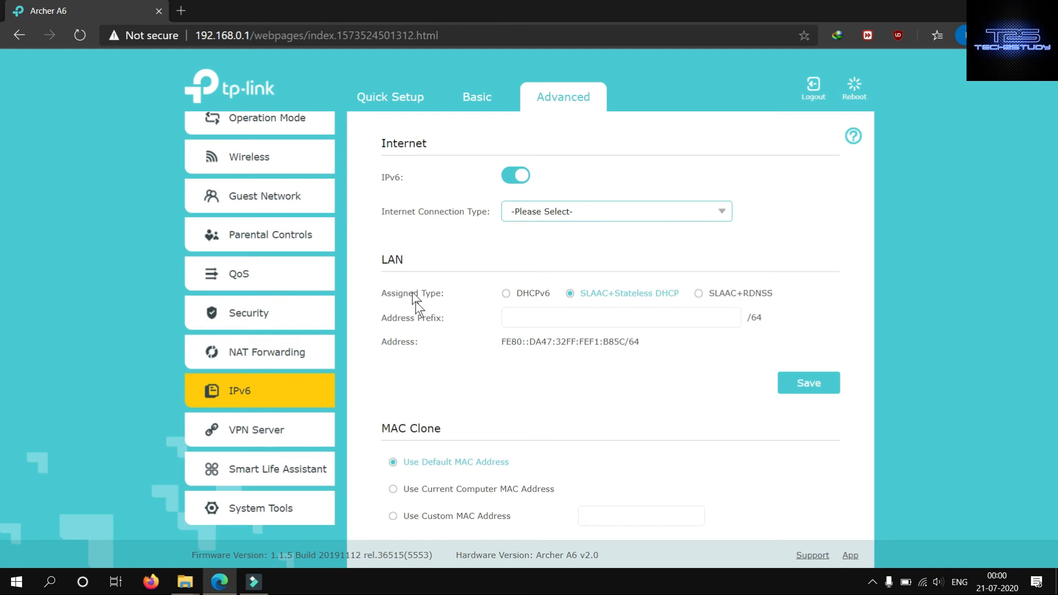
scroll(419, 310, down, 2)
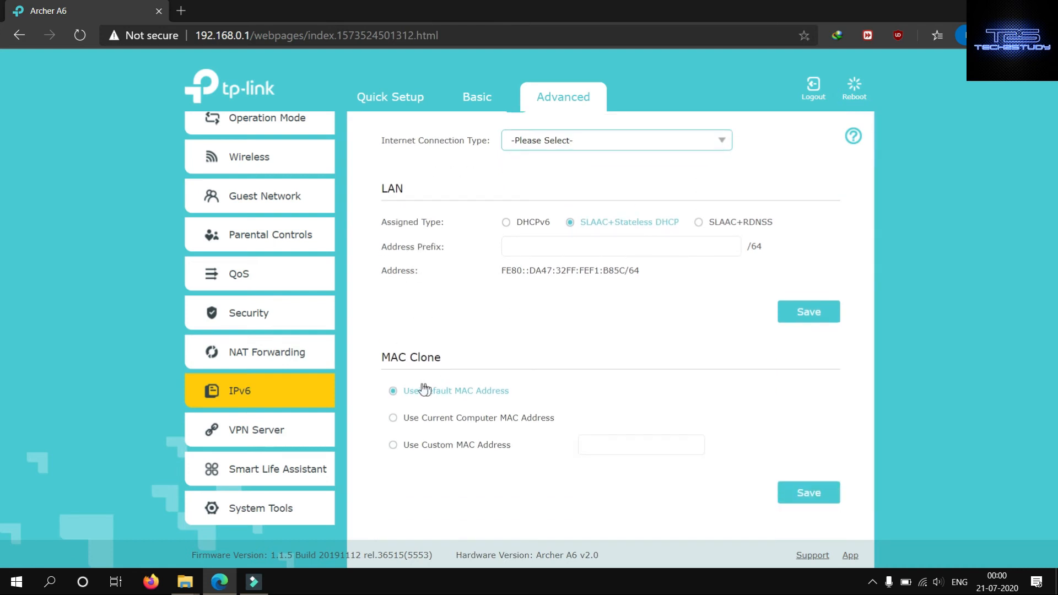
- Review the OpenVPN server settings, certificate generation and configuration file export under VPN Server
click(265, 431)
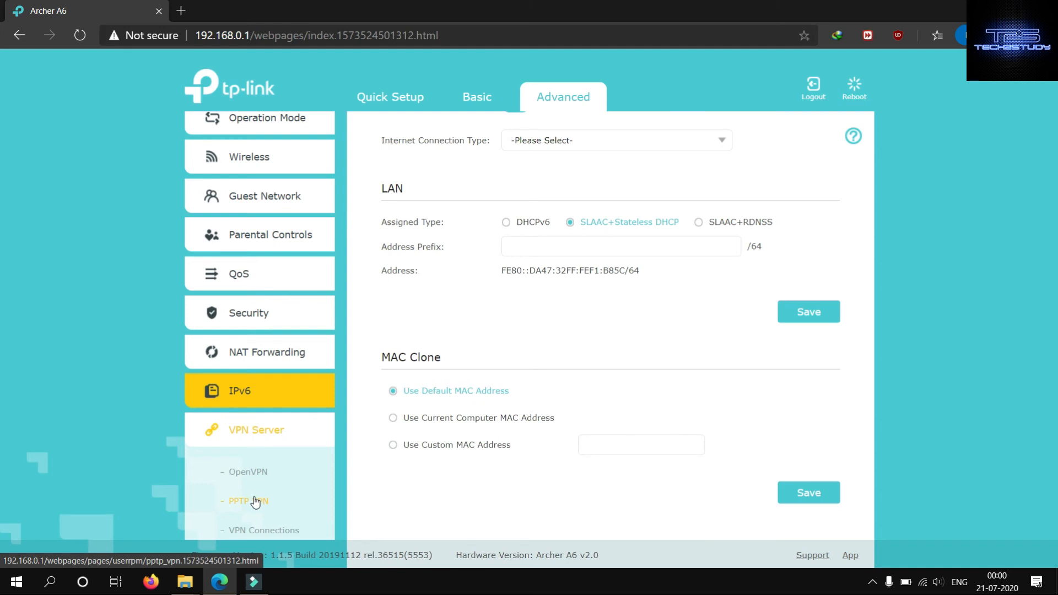
click(257, 475)
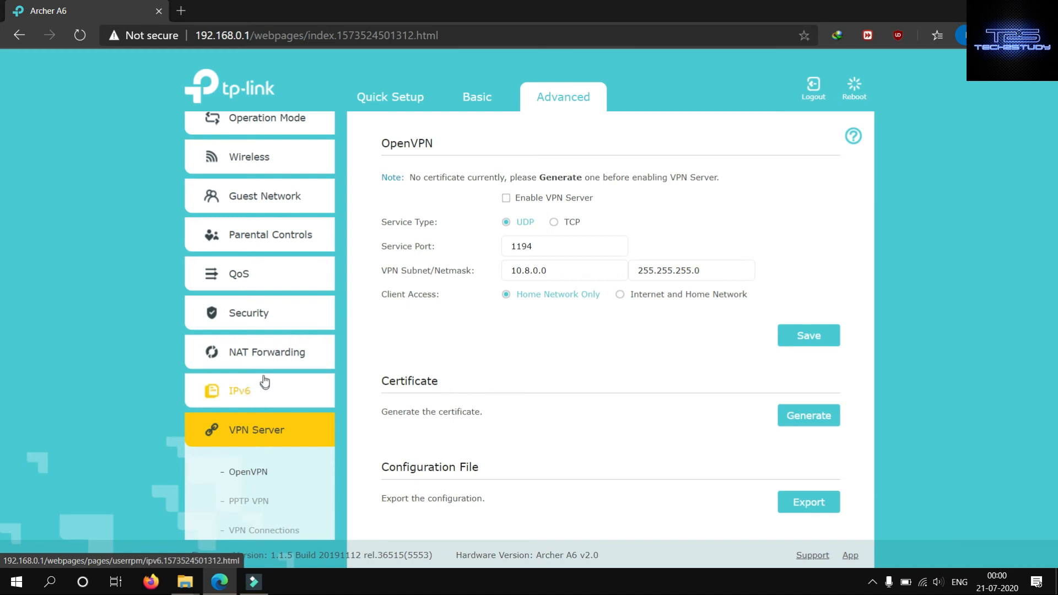
scroll(378, 314, down, 1)
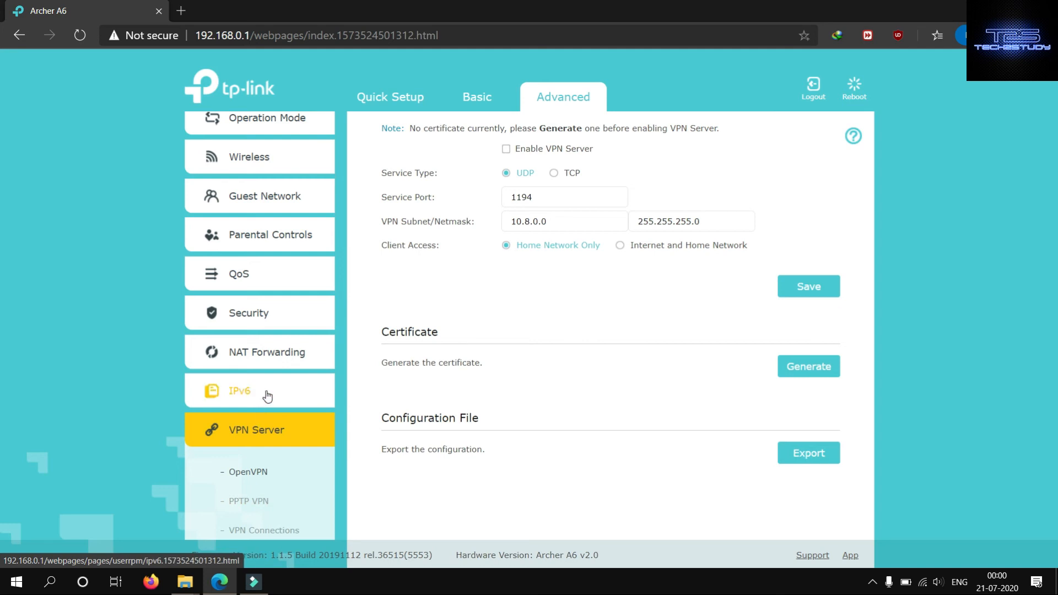
- Review the PPTP VPN settings with its account list, and view the VPN Connections page
scroll(266, 397, down, 2)
scroll(266, 392, down, 2)
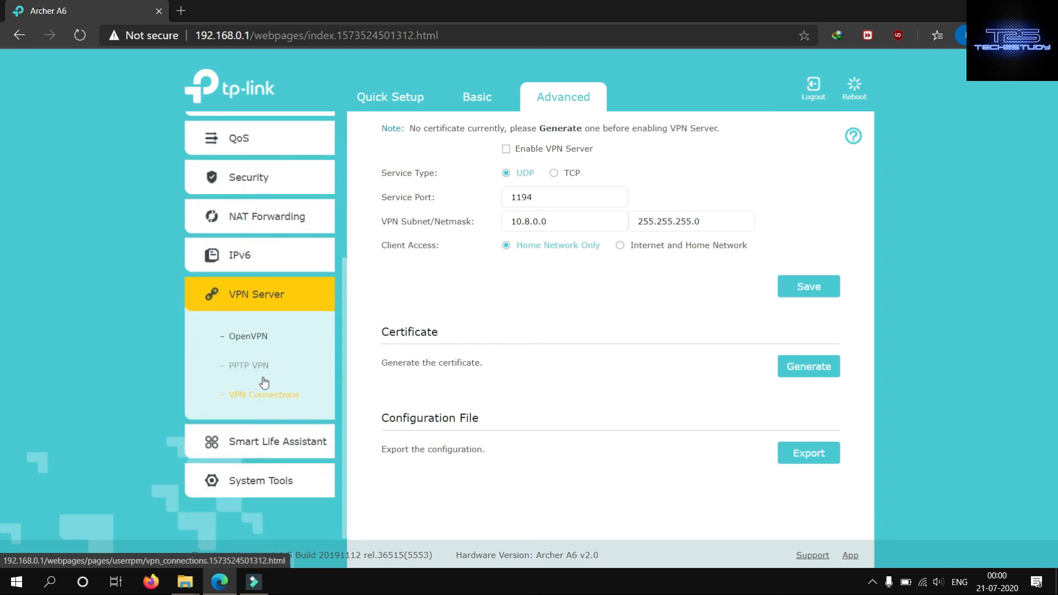
click(260, 373)
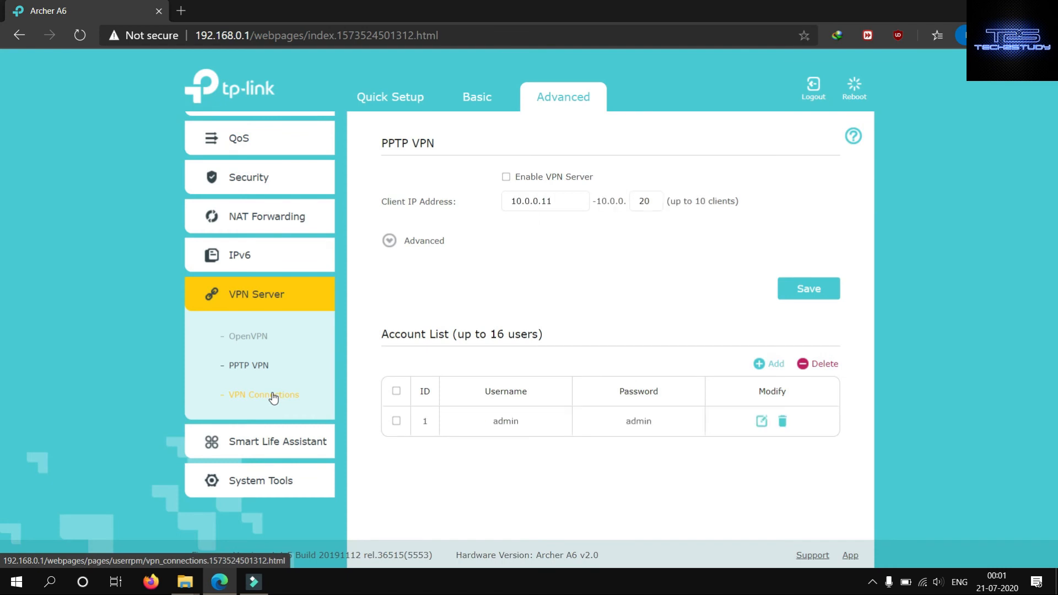
click(272, 395)
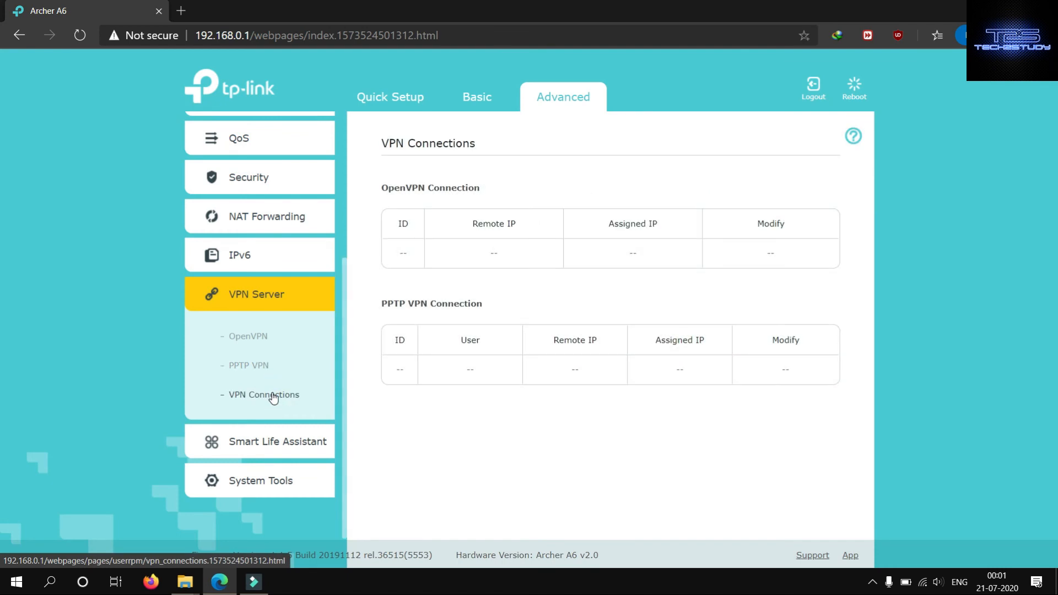
click(258, 372)
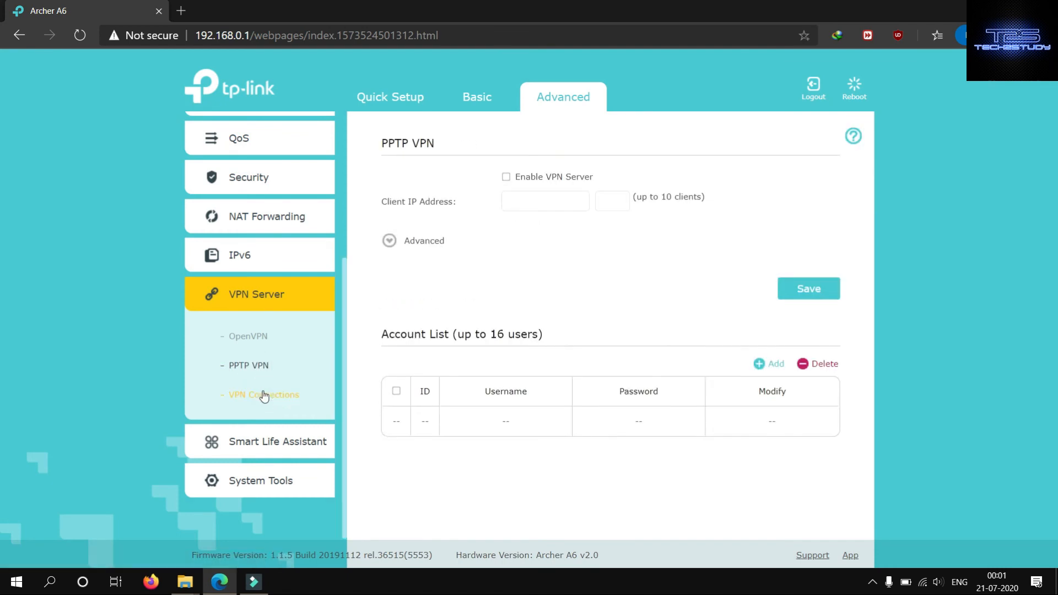
click(264, 395)
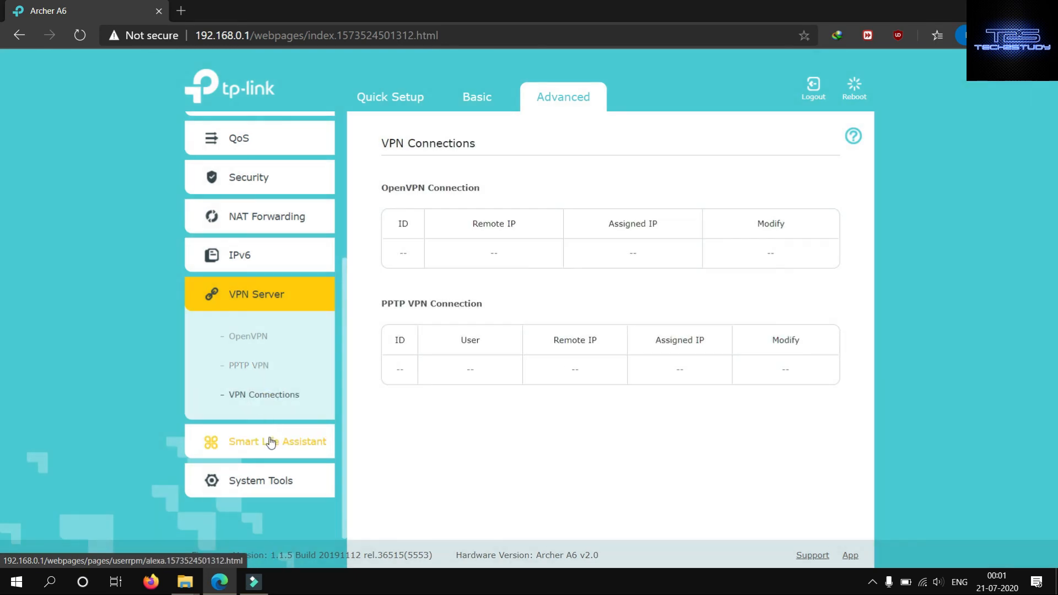
- Read the Alexa setup instructions and Tether app information under Smart Life Assistant
click(269, 441)
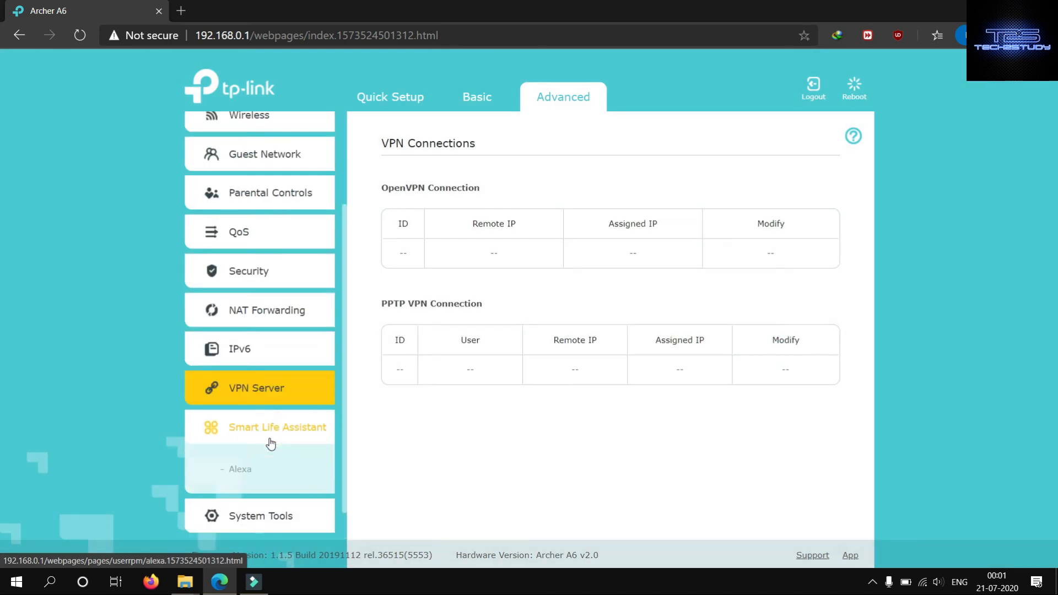
click(248, 472)
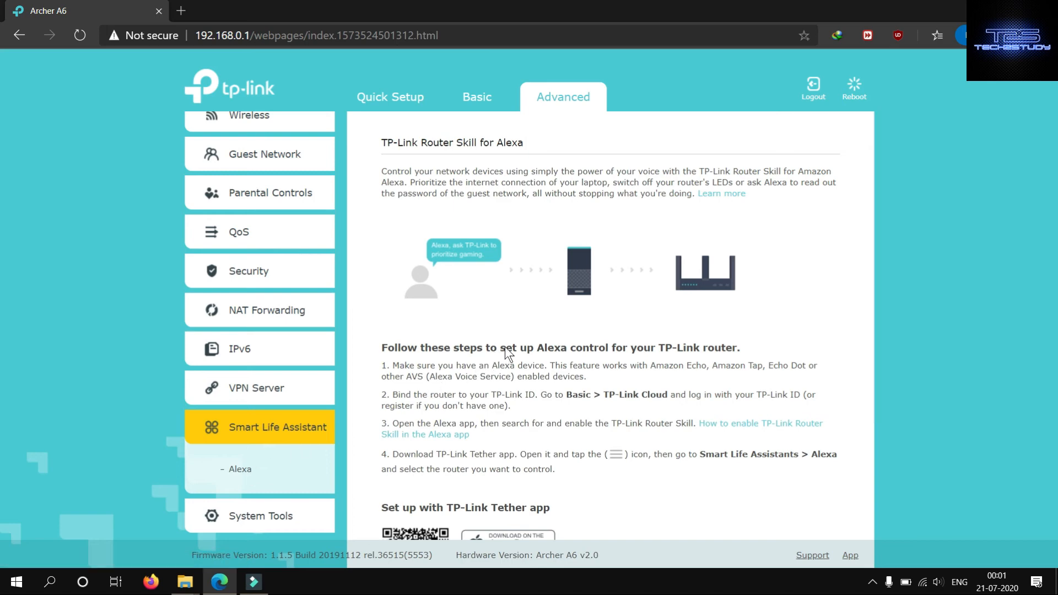
scroll(506, 348, down, 3)
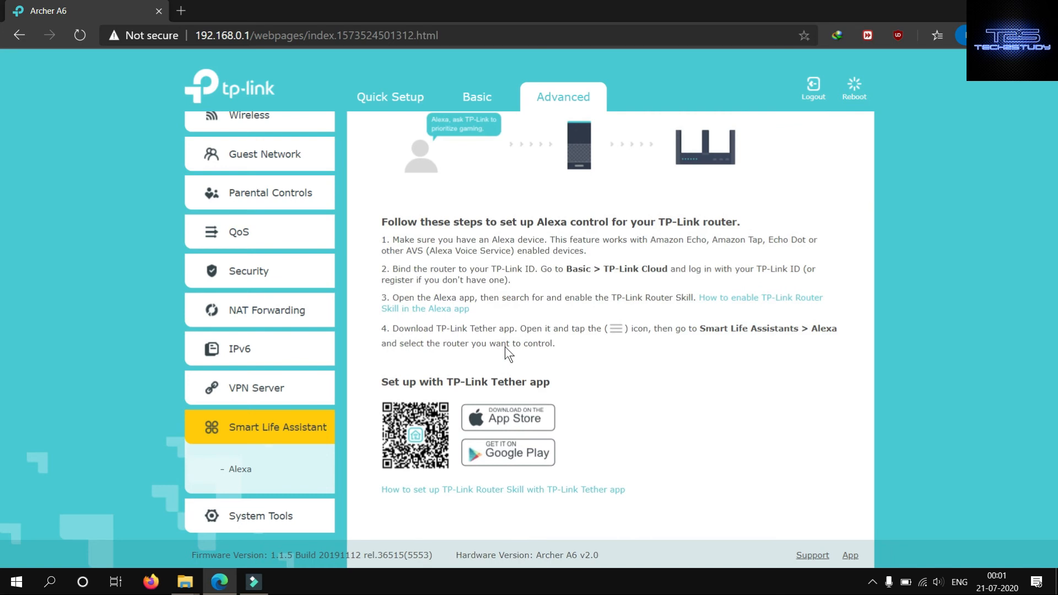
scroll(505, 346, down, 1)
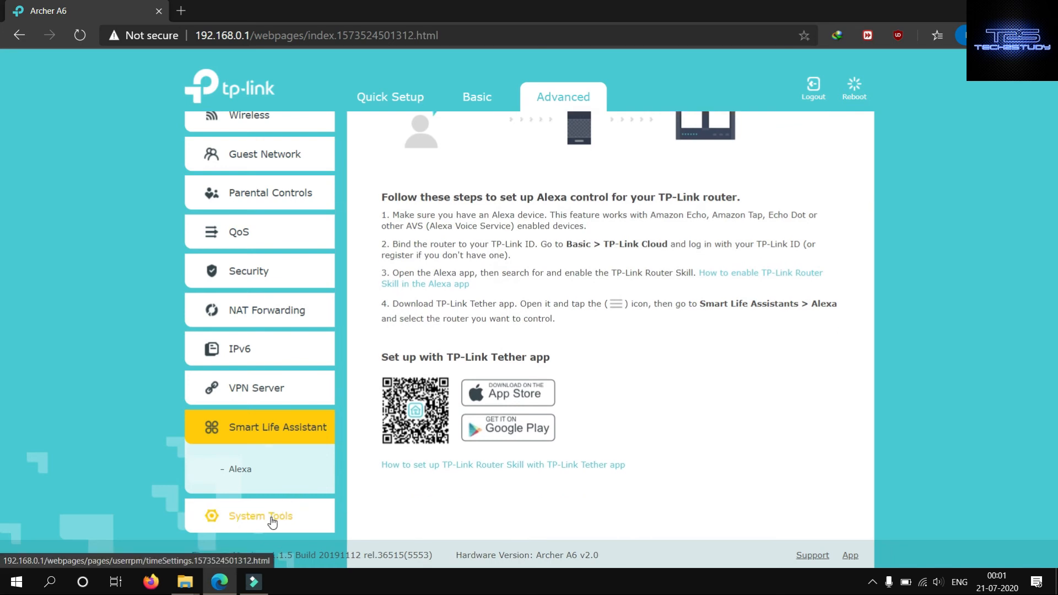
- Obtain the router's time from the NTP server in Time Settings and view the Daylight Saving Time options
click(272, 521)
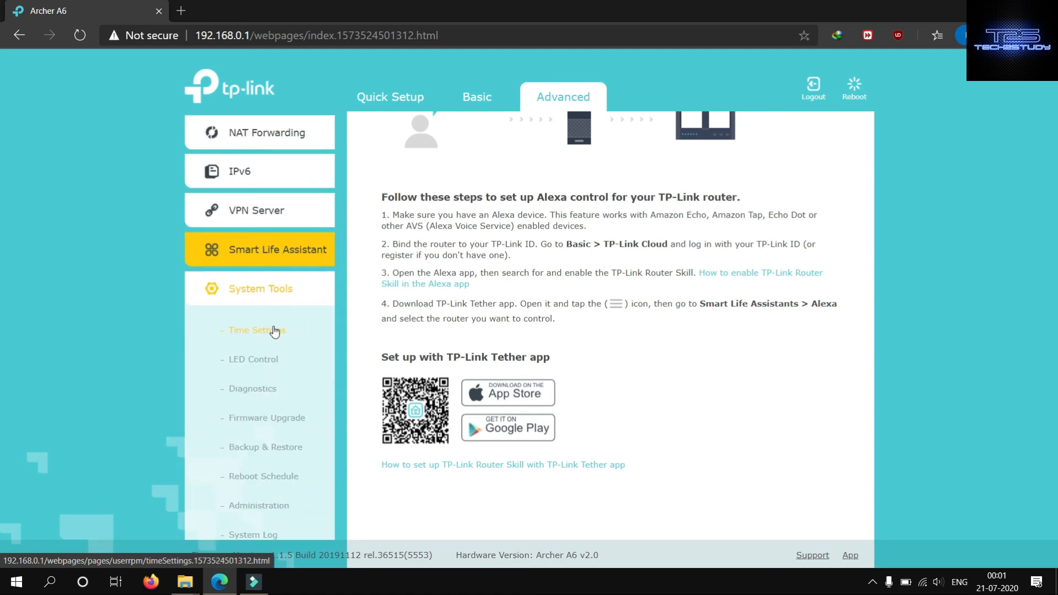
click(272, 329)
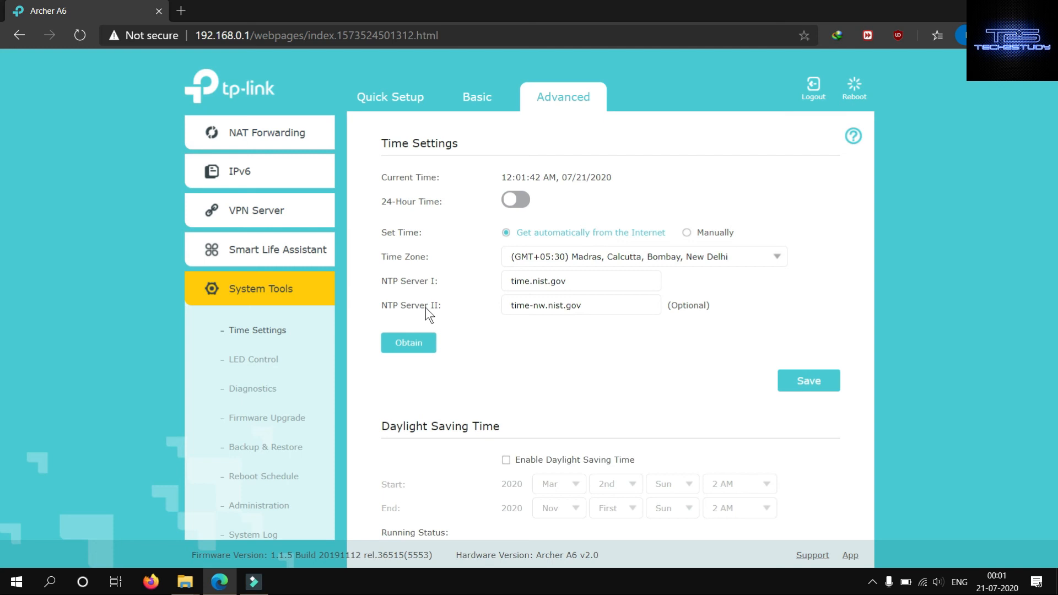
click(421, 345)
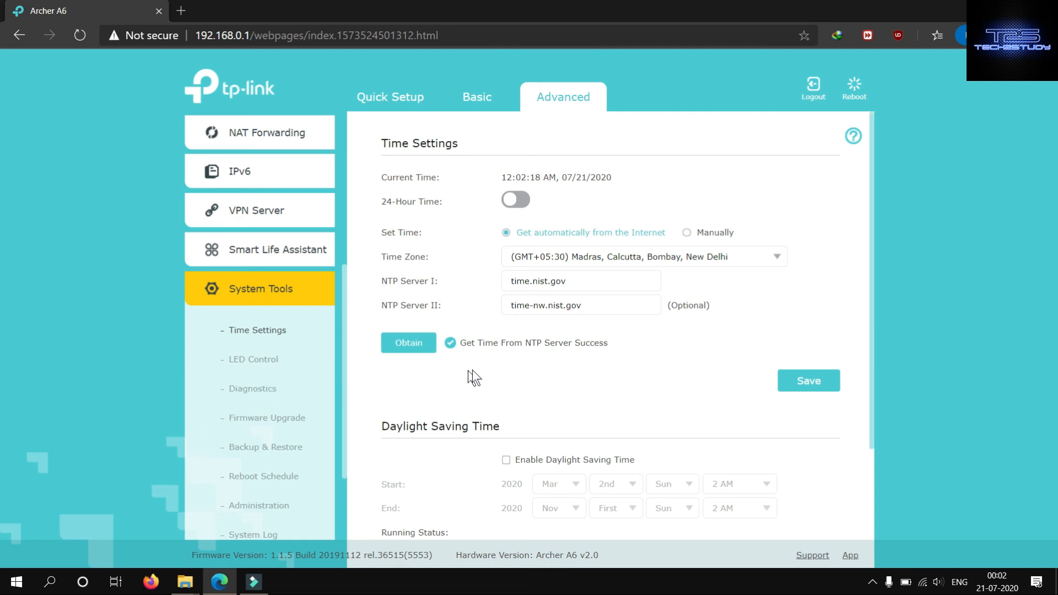
scroll(498, 365, down, 2)
scroll(498, 366, down, 1)
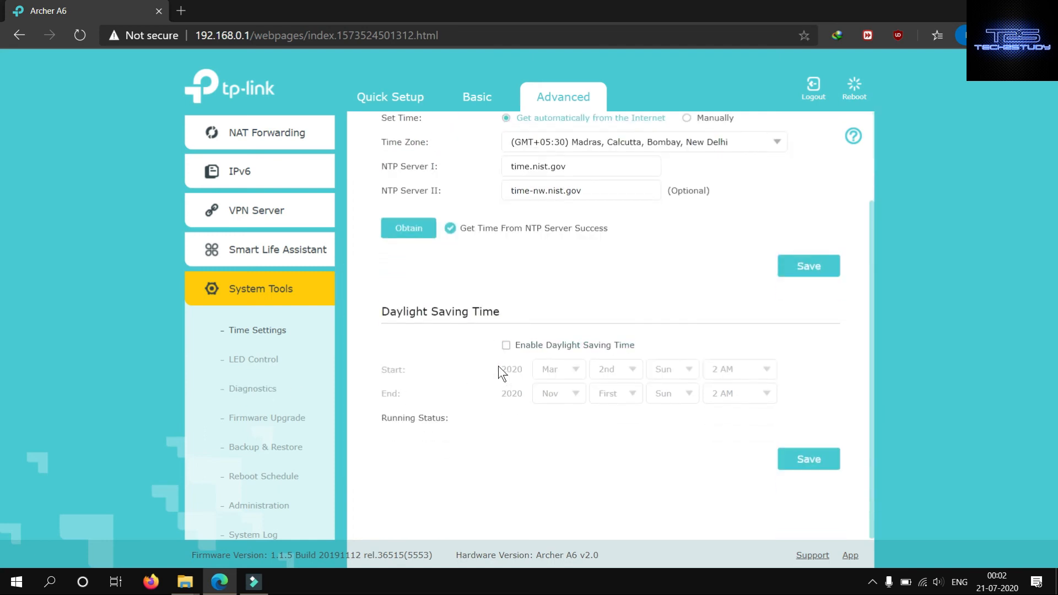
- Examine the LED status and Night Mode settings on the System Tools LED Control page
click(264, 364)
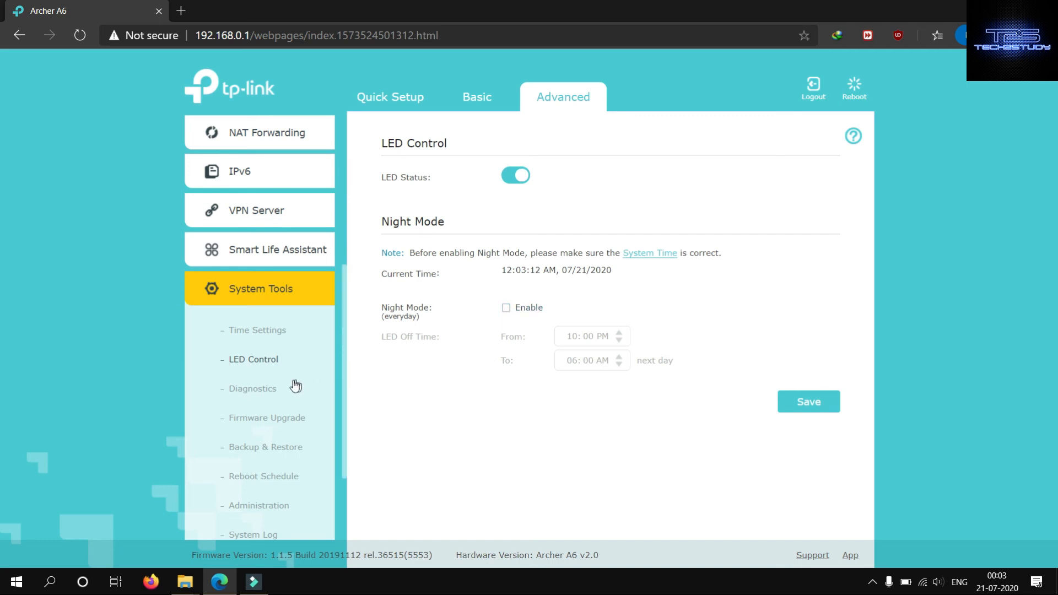
click(263, 390)
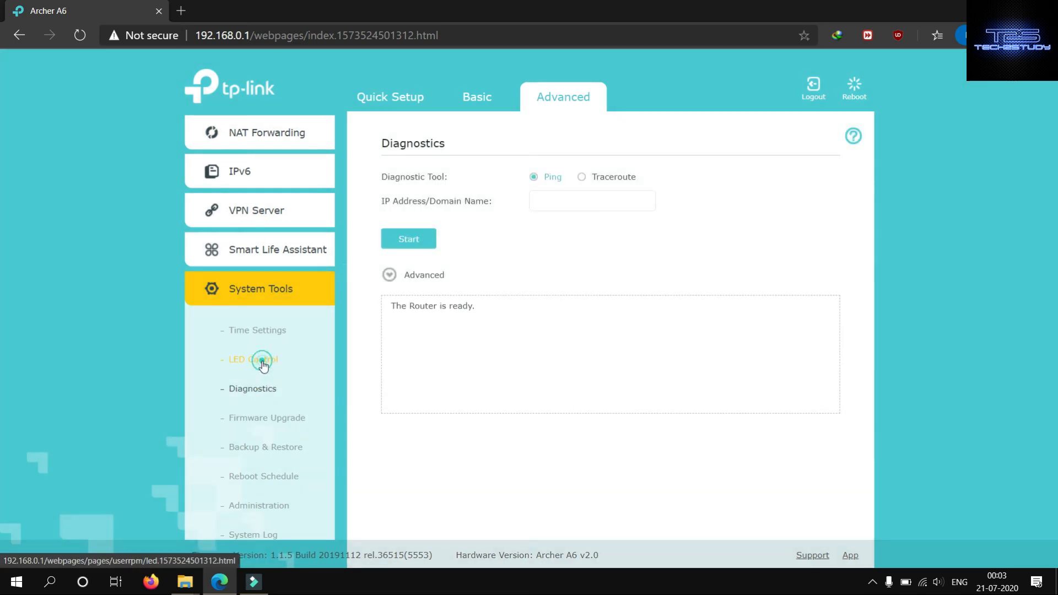
click(263, 361)
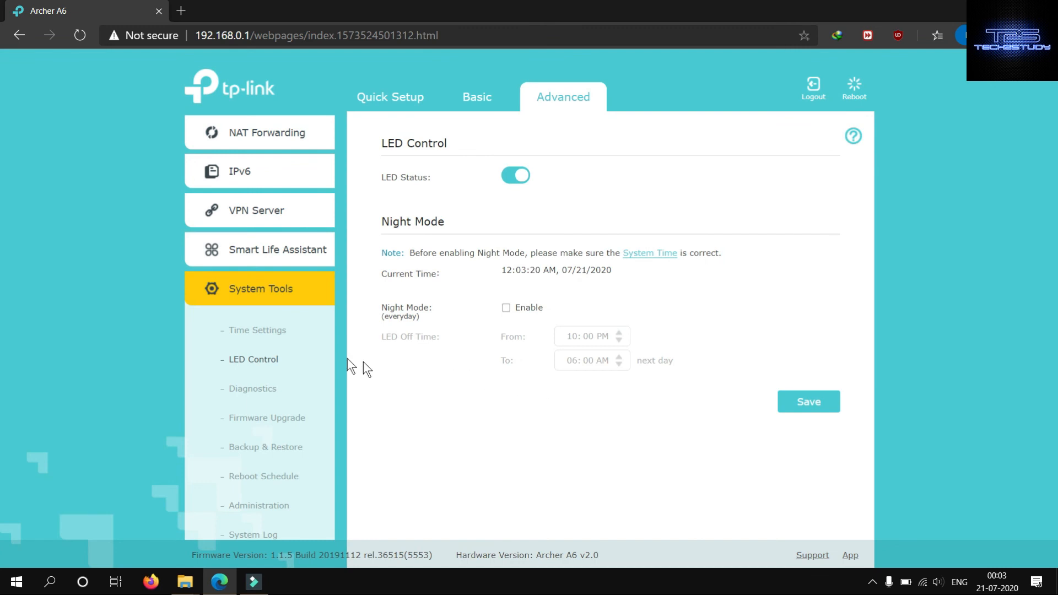
- Review the Diagnostics, Firmware Upgrade and Backup & Restore pages under System Tools
click(247, 396)
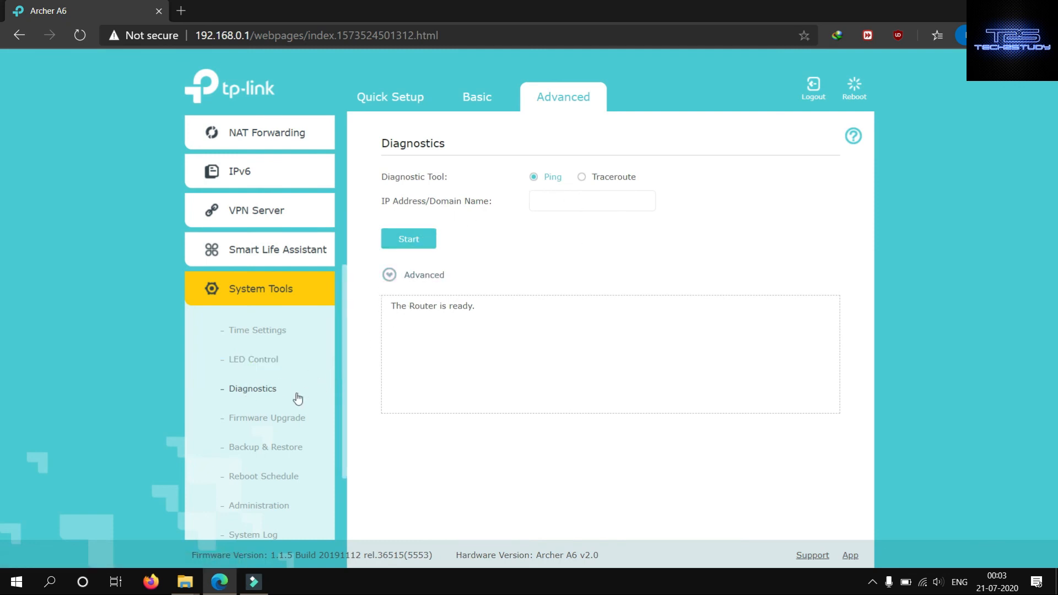
click(267, 422)
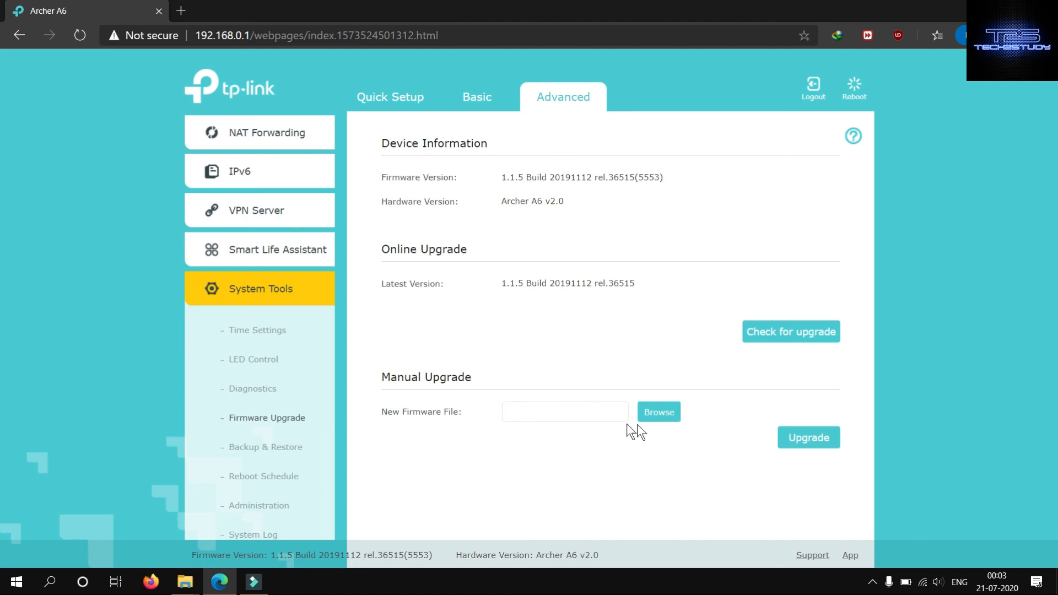
click(292, 445)
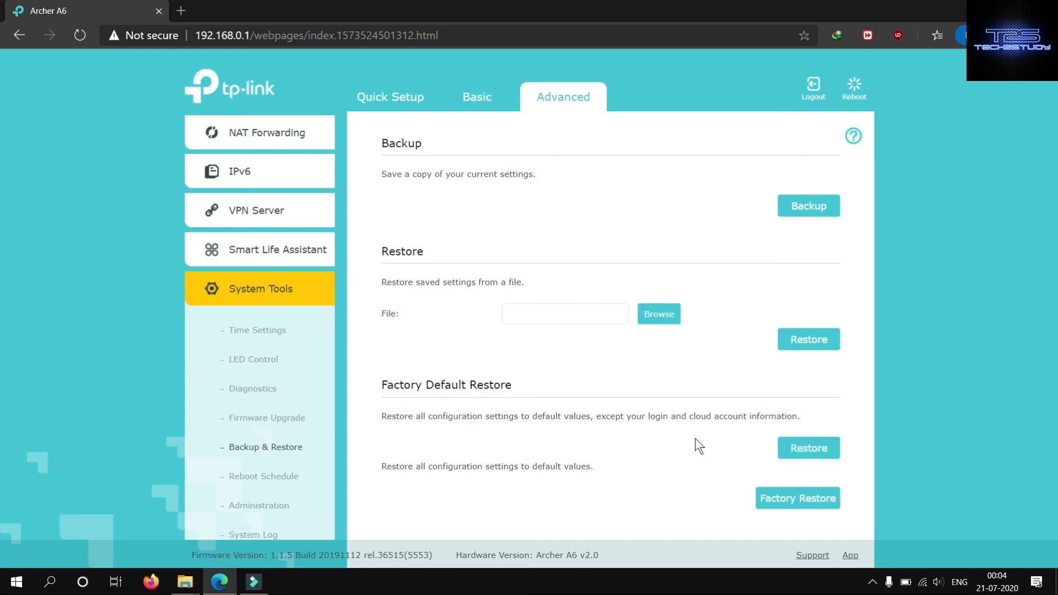
- Review the Reboot Schedule page and the account, password recovery and local management sections of the Administration page
click(264, 483)
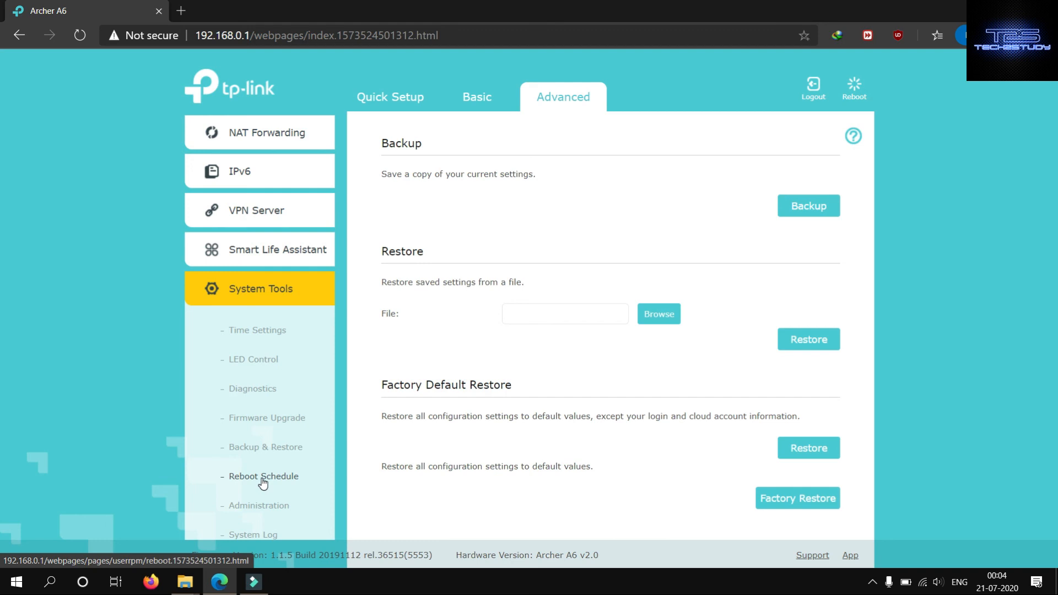
click(262, 482)
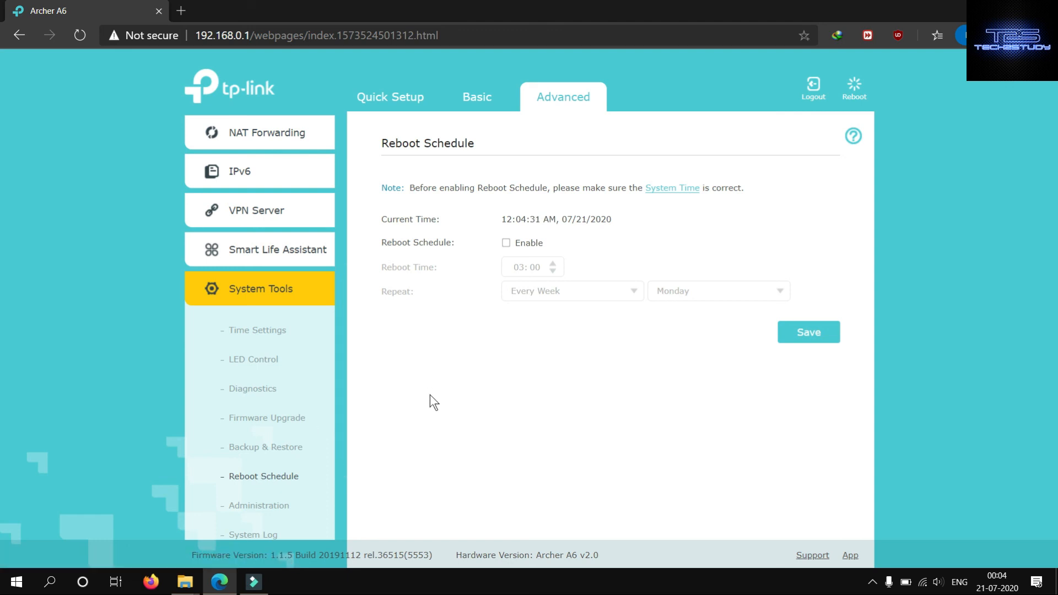
click(281, 511)
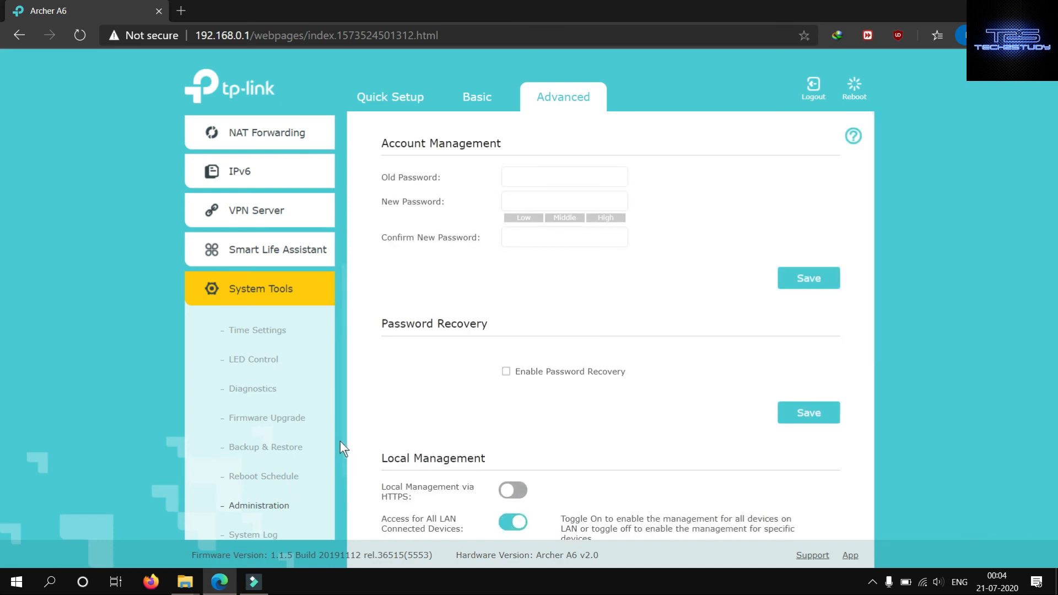
scroll(342, 437, down, 2)
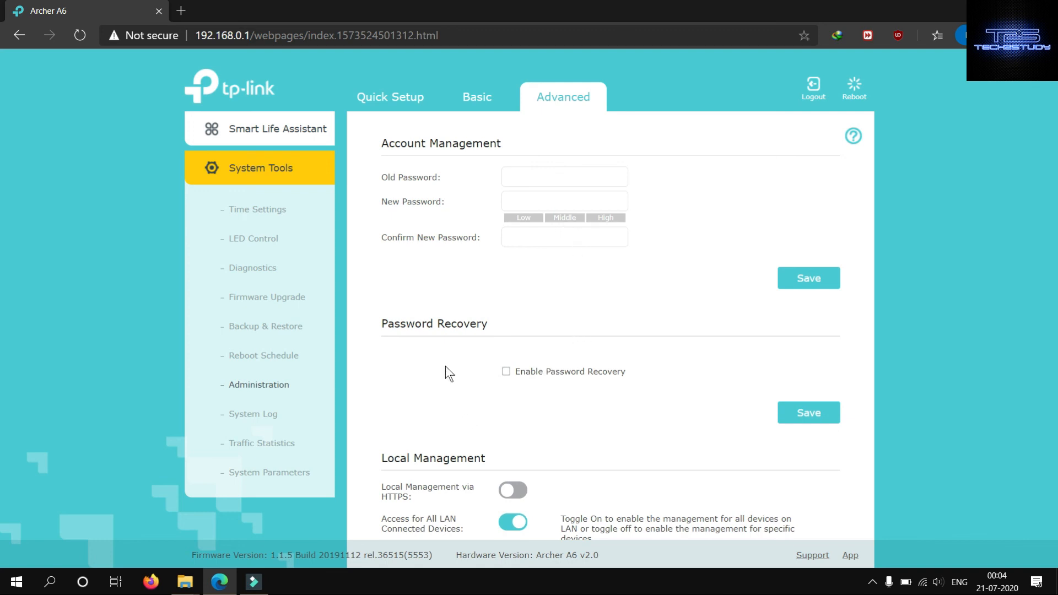
- Examine the Password Recovery, Local Management and Remote Management sections of the Administration page
scroll(446, 366, down, 3)
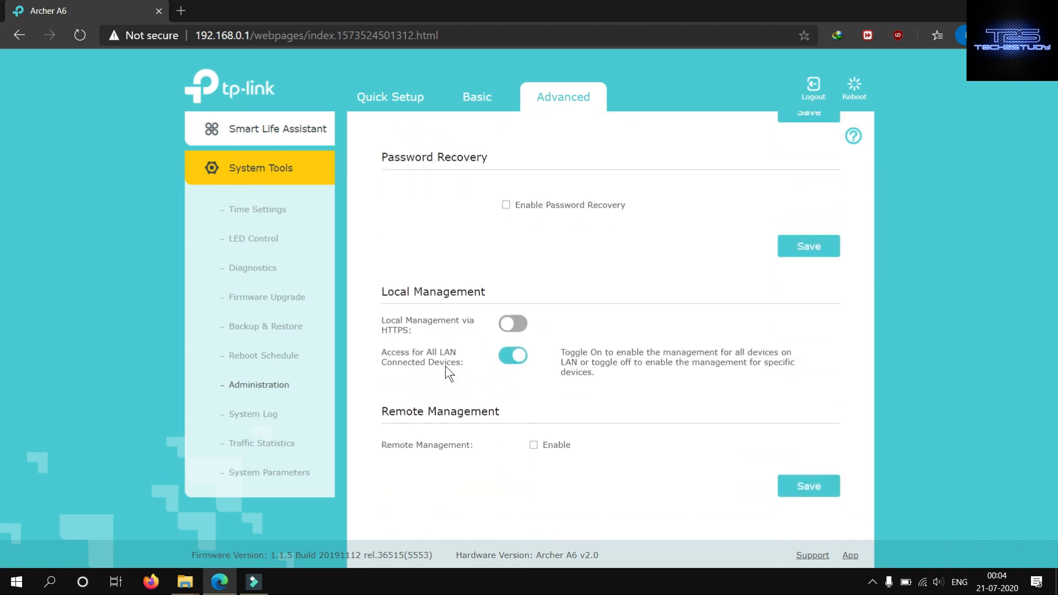
scroll(445, 366, up, 1)
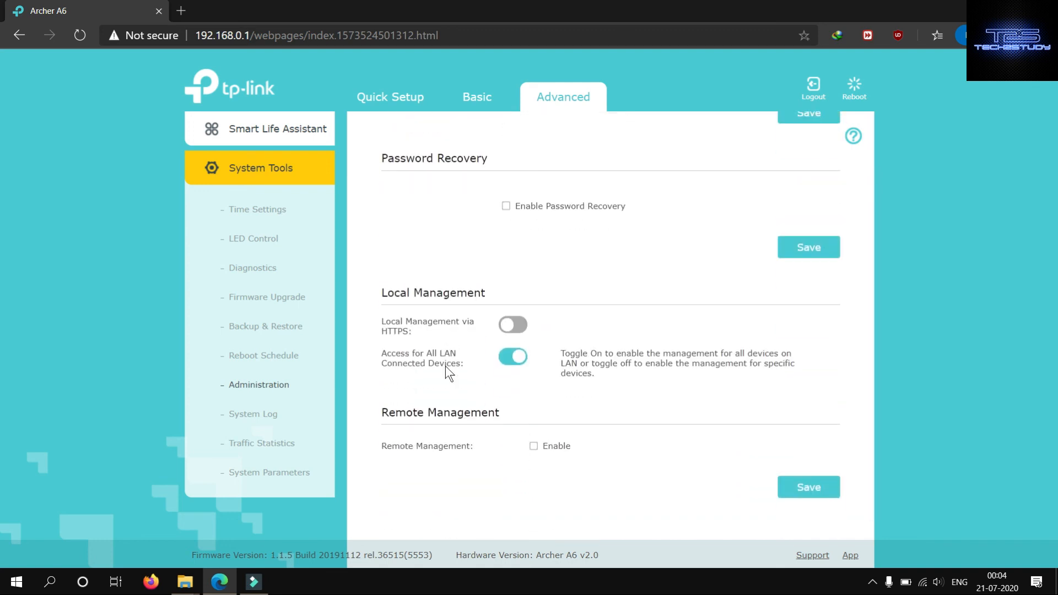
scroll(446, 366, down, 1)
- Review the System Log and Traffic Statistics pages under System Tools
click(263, 415)
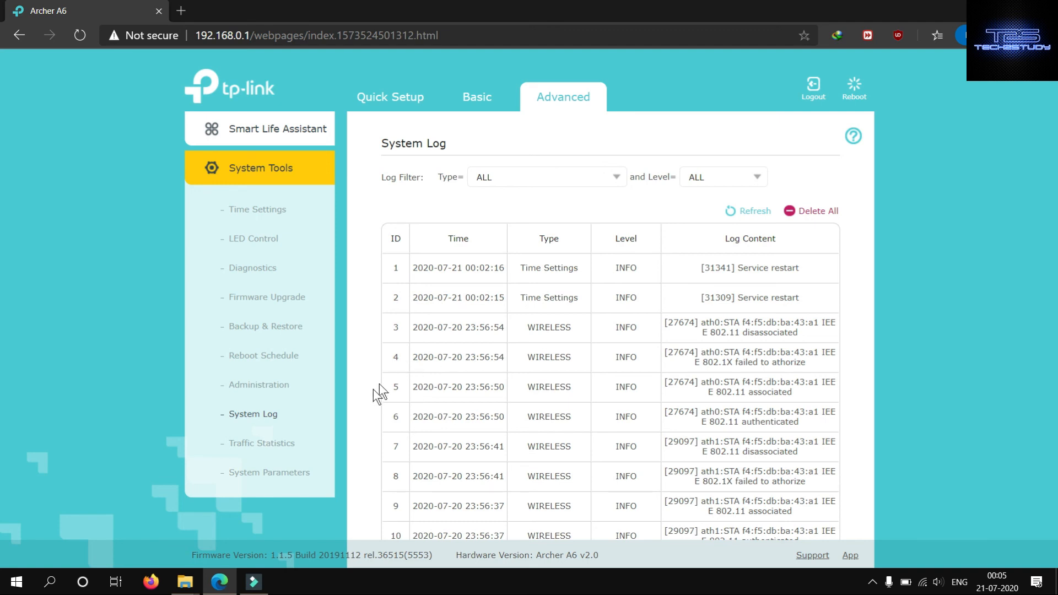
click(271, 447)
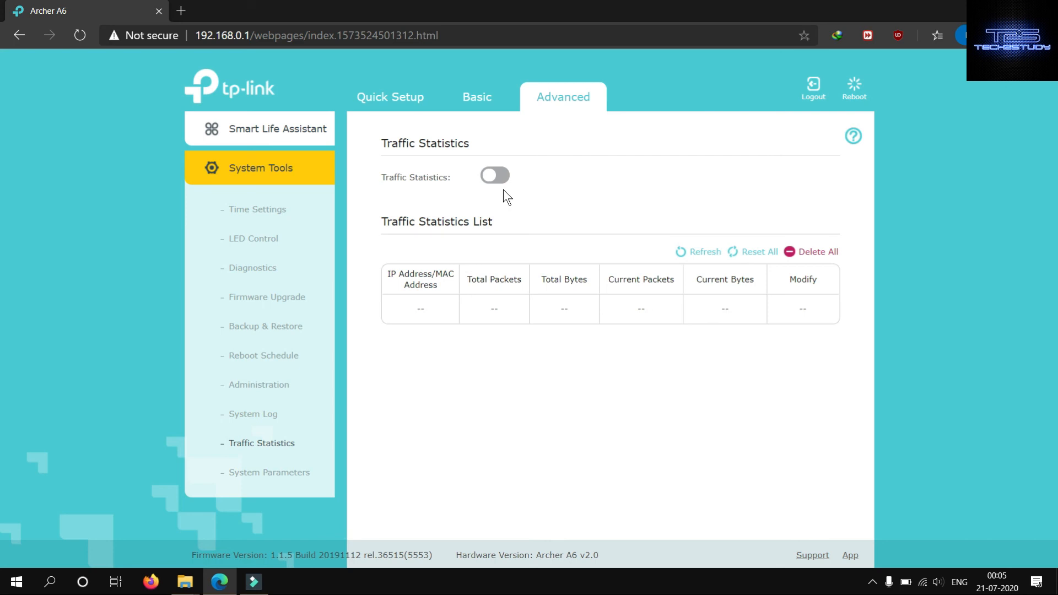
- Review the System Parameters page, covering 2.4GHz and 5GHz wireless, WDS, WPS, NAT, DoS protection levels and Duplex
click(297, 483)
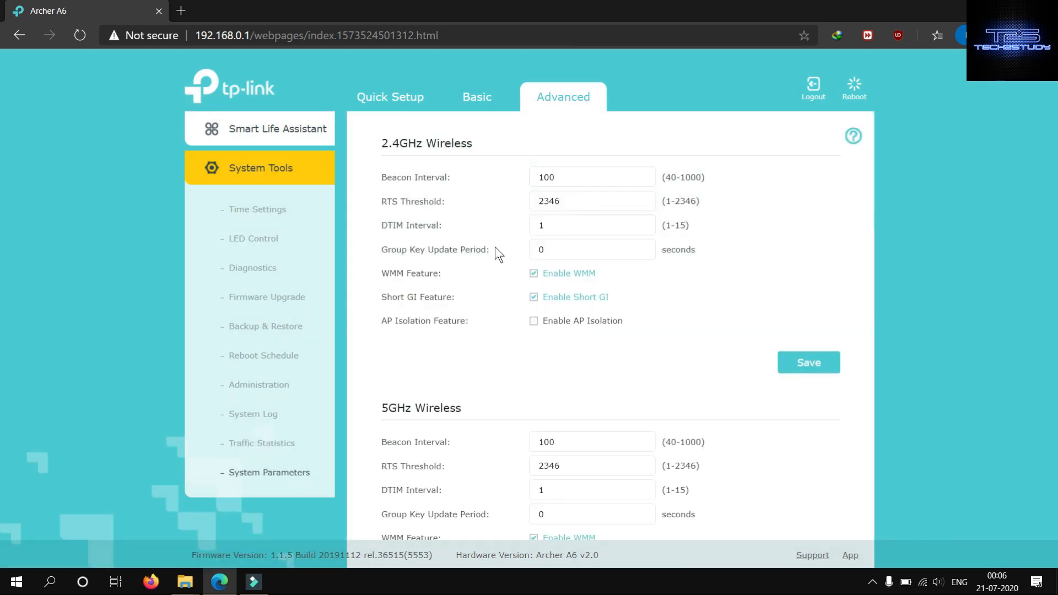
scroll(491, 236, down, 3)
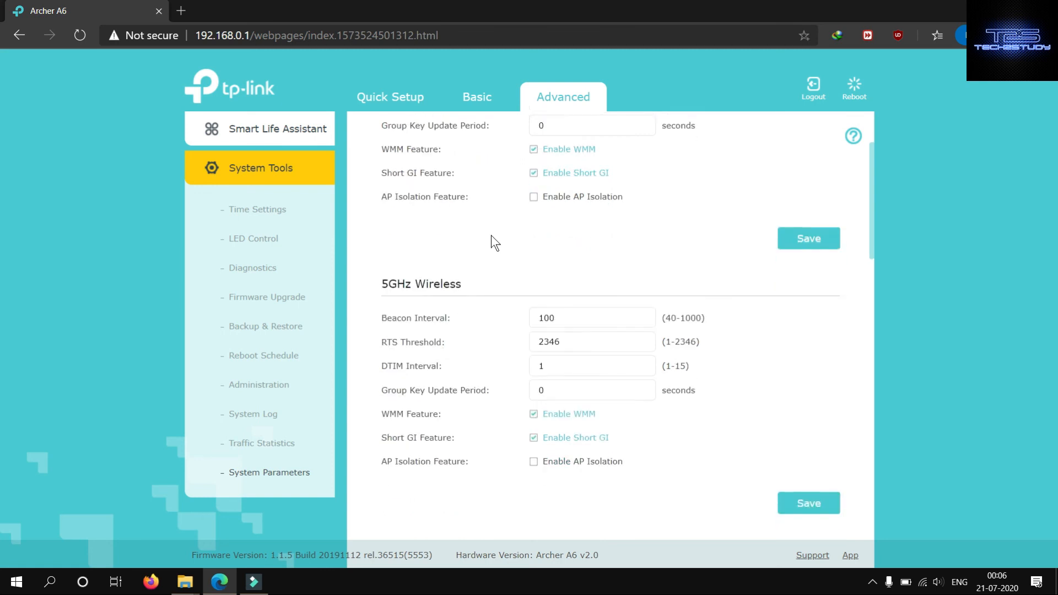
scroll(491, 236, up, 3)
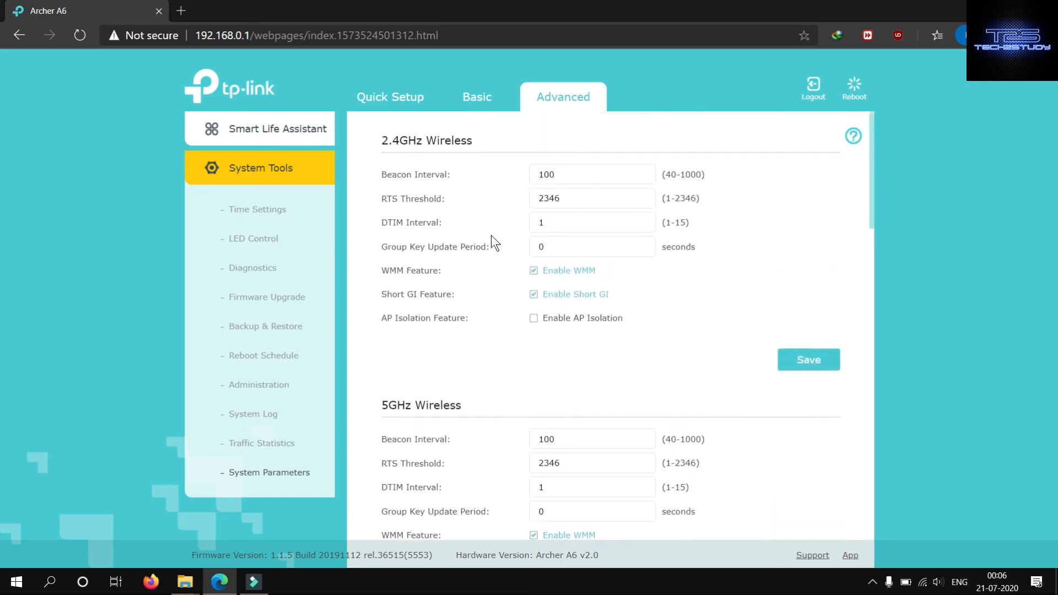
scroll(492, 242, down, 5)
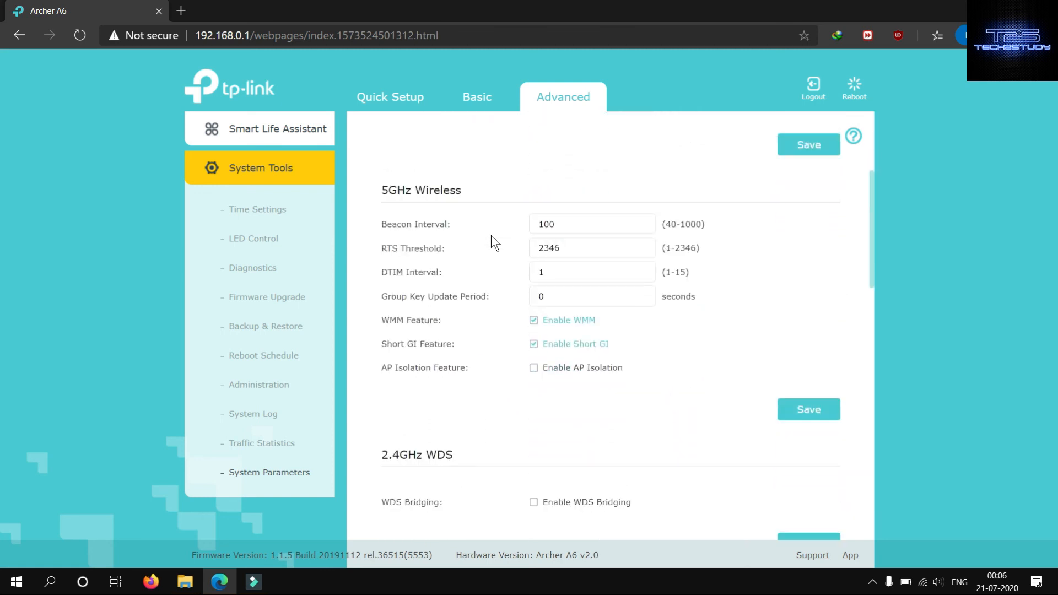
scroll(491, 234, down, 3)
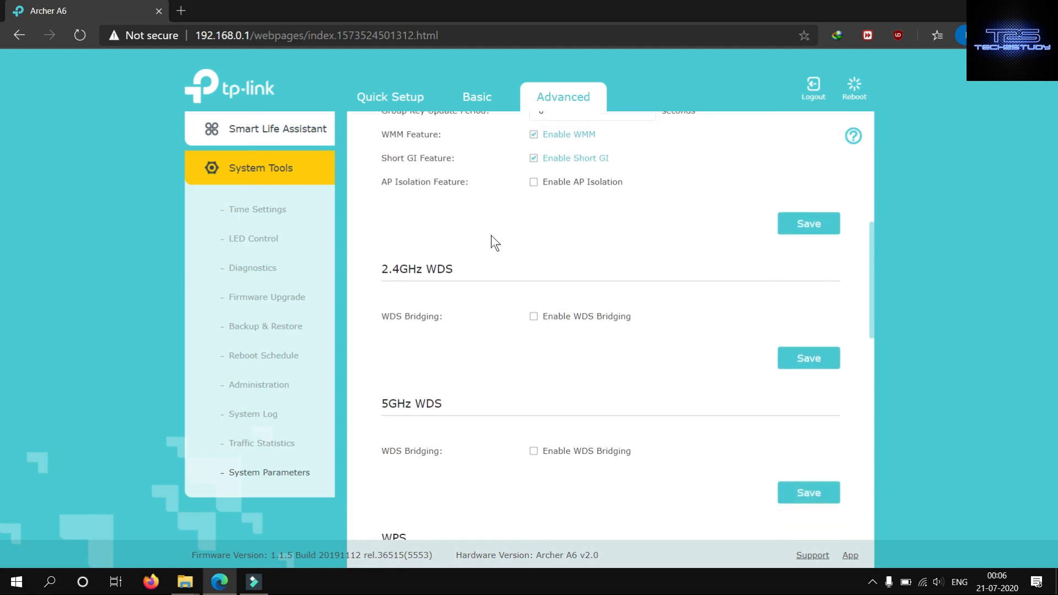
scroll(491, 242, down, 2)
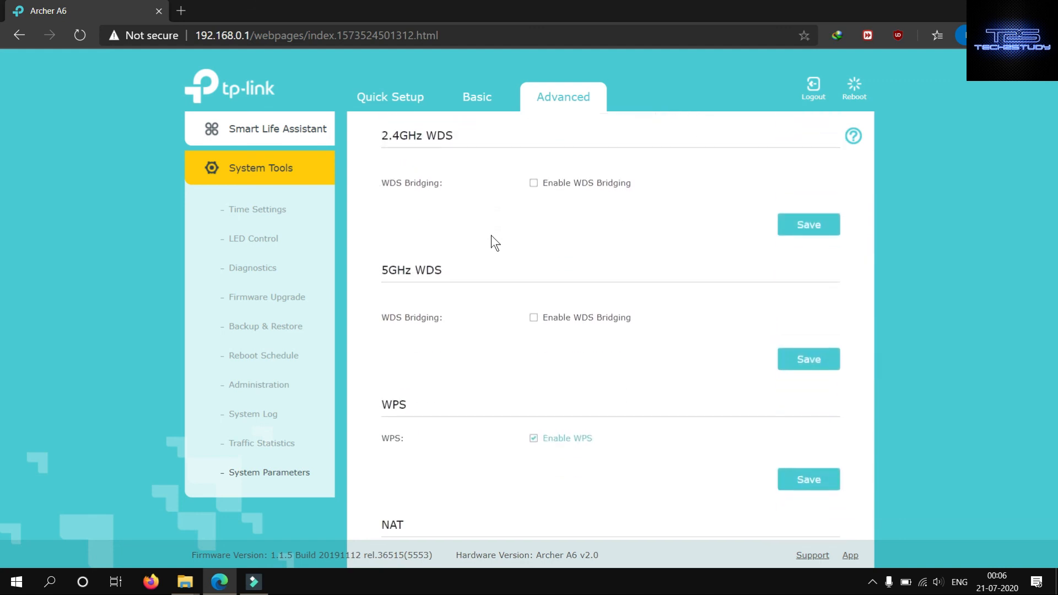
scroll(491, 235, down, 6)
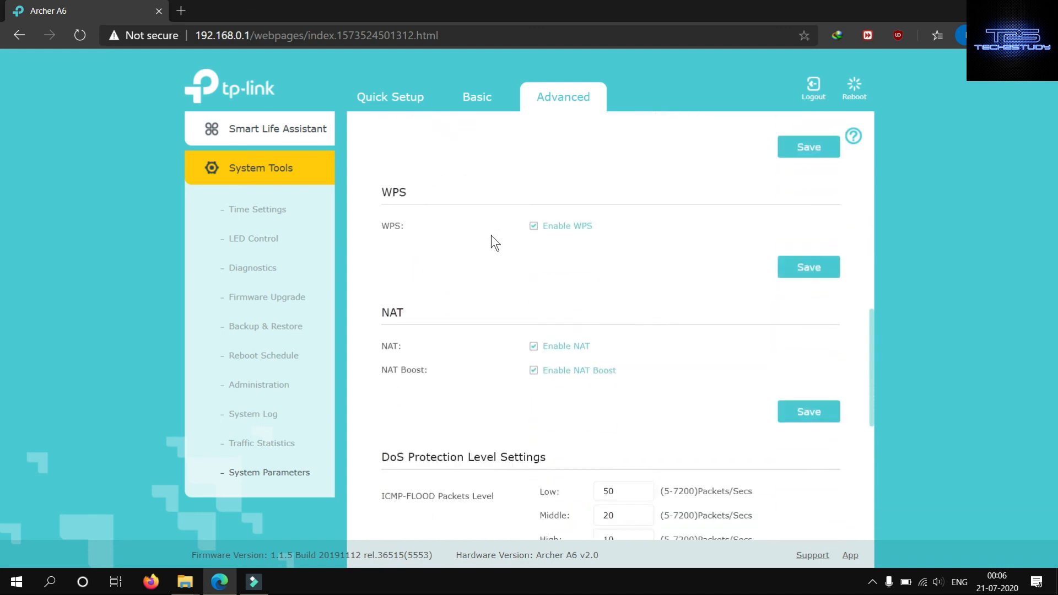
scroll(491, 234, down, 5)
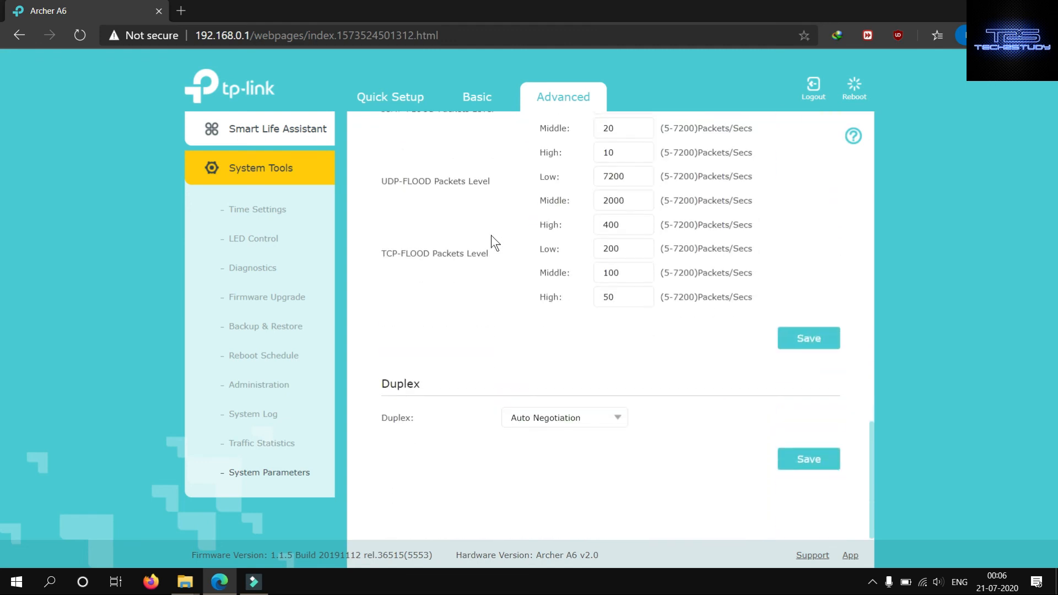
scroll(491, 235, up, 15)
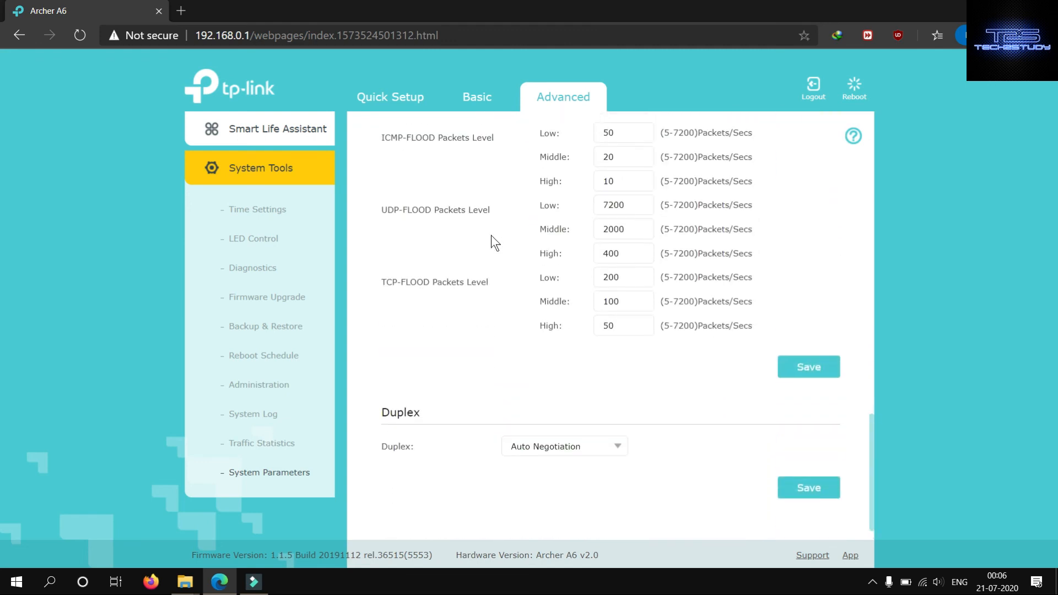